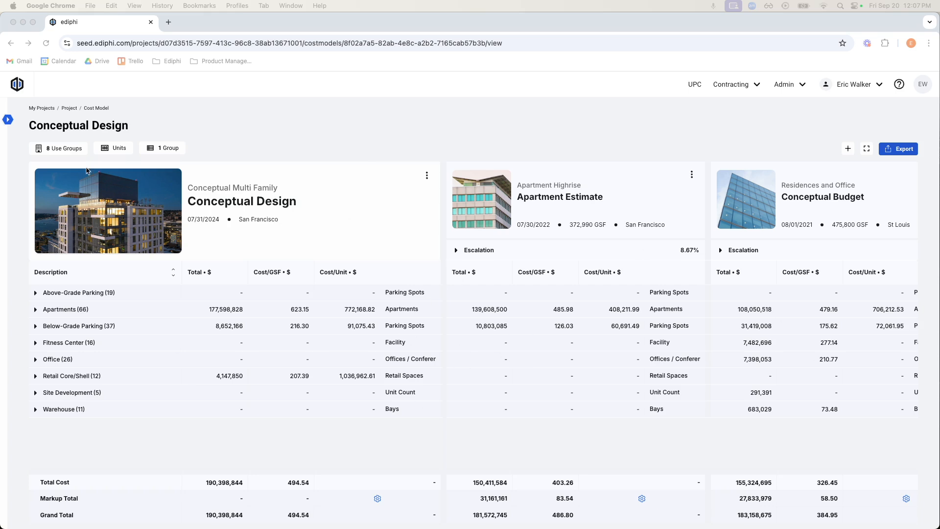
- Show the project's navigation with its estimates, and open the Conceptual Multi Family overview from the project list
click(8, 120)
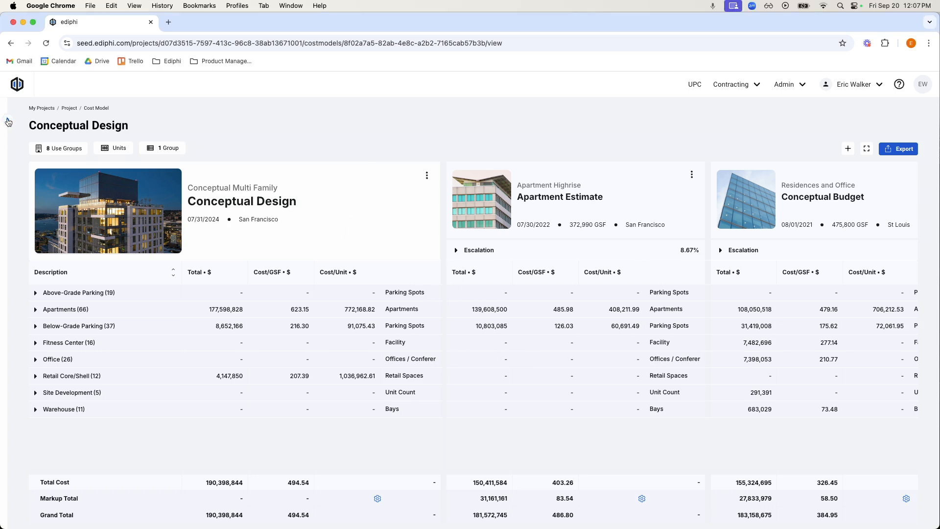
click(9, 121)
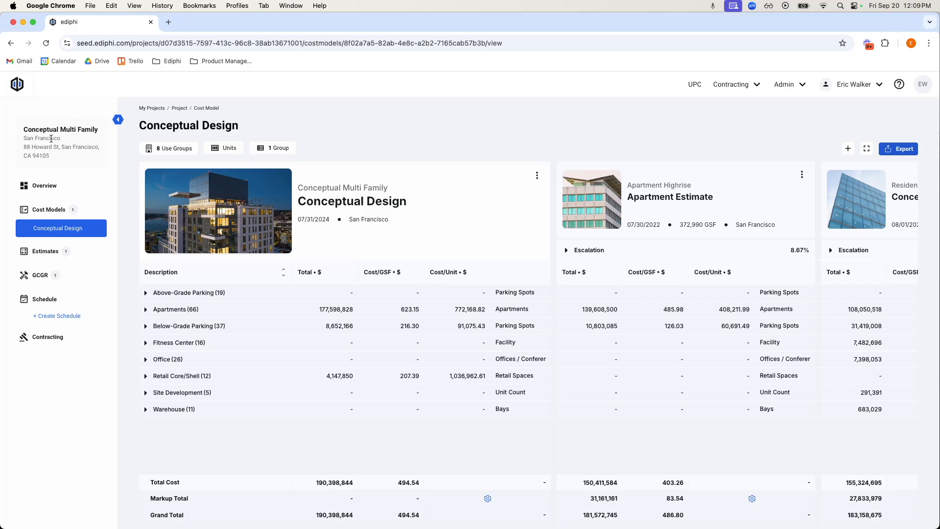
click(21, 252)
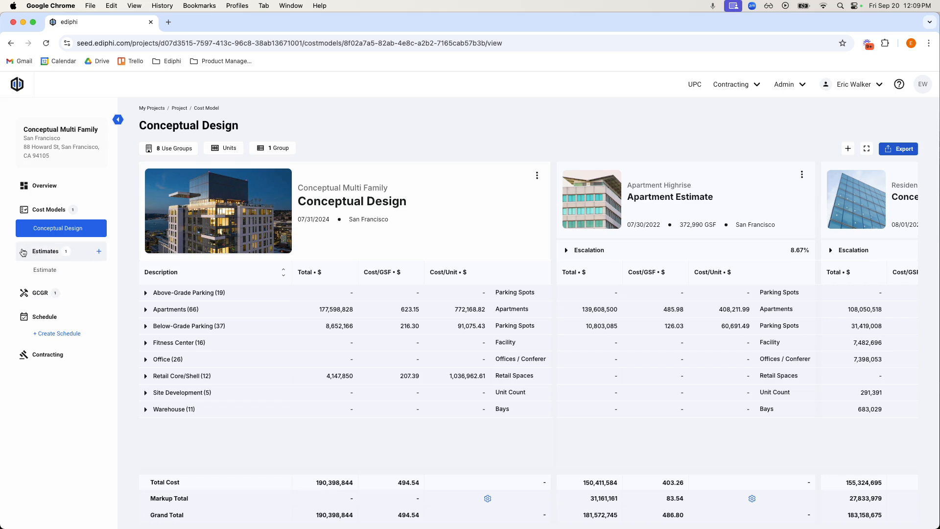
click(17, 84)
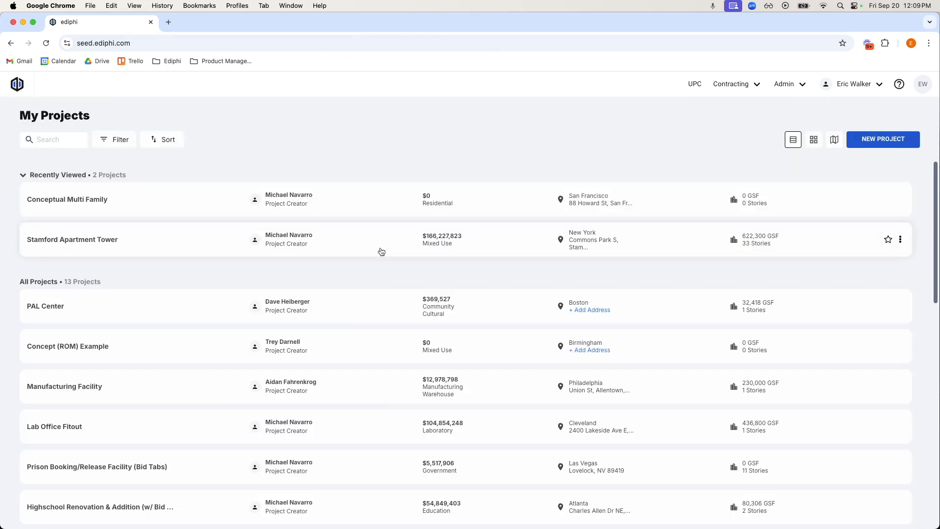
click(380, 203)
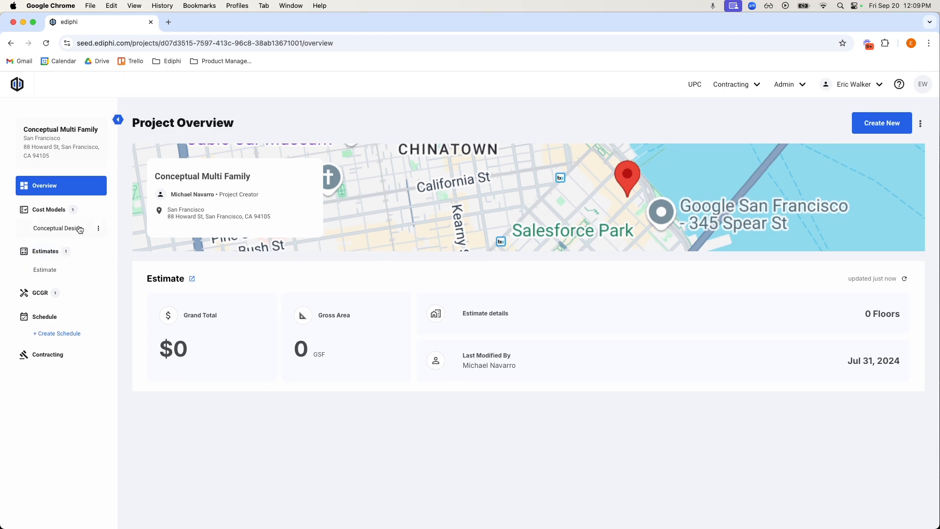
- Open the PAL Center project and bring up the benchmark export for its estimate
click(17, 84)
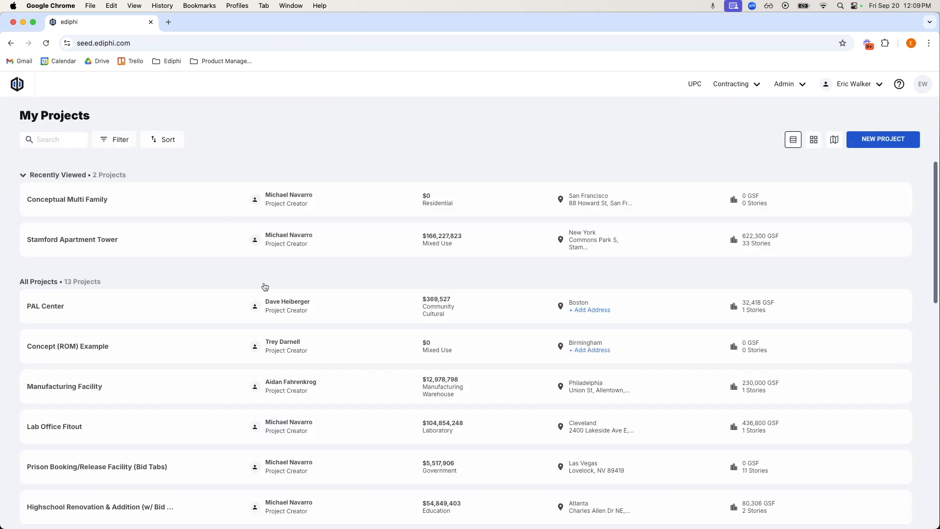
scroll(167, 297, down, 2)
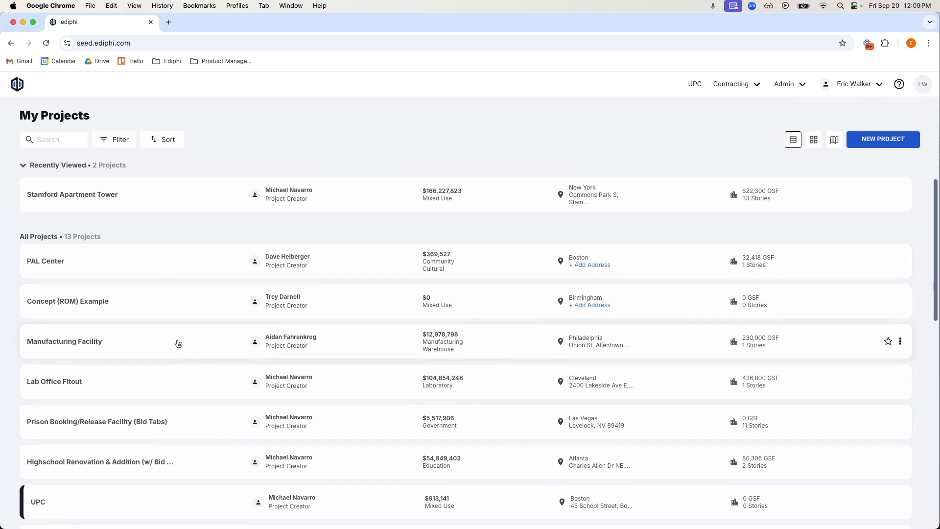
click(152, 269)
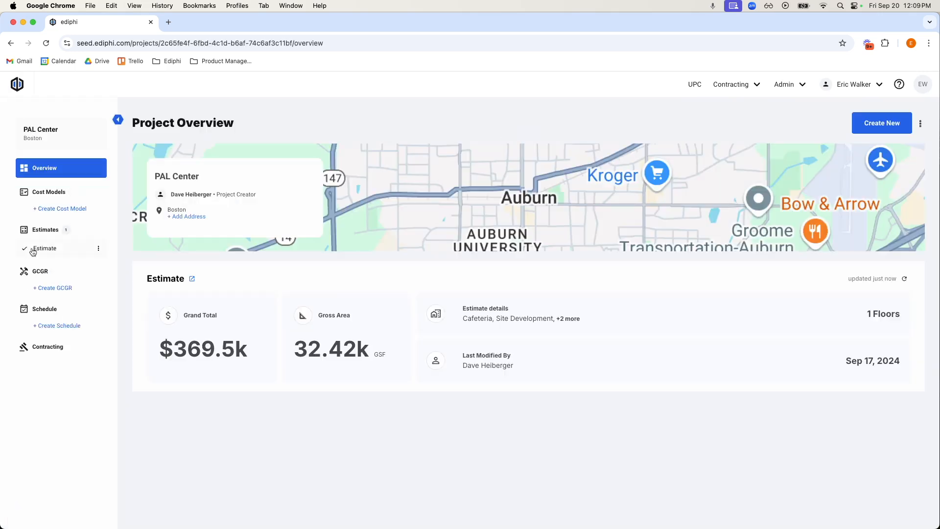
click(99, 248)
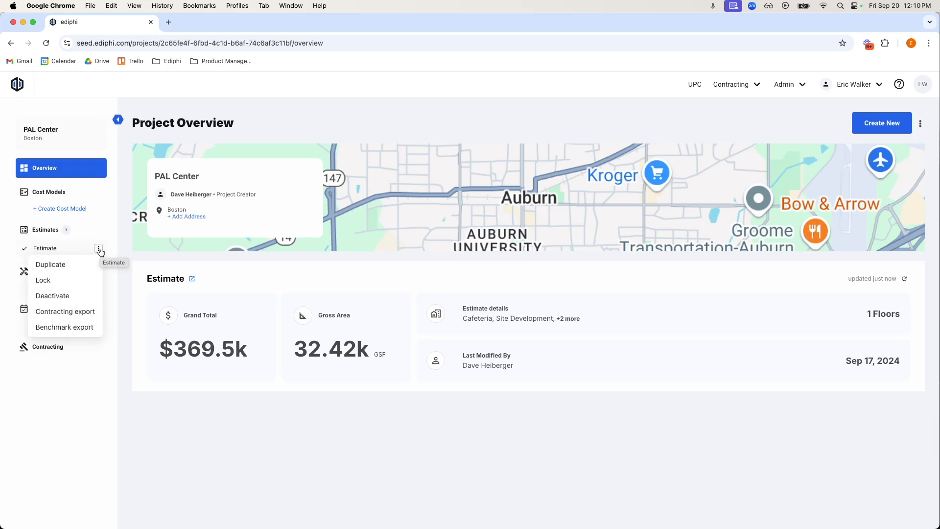
click(65, 332)
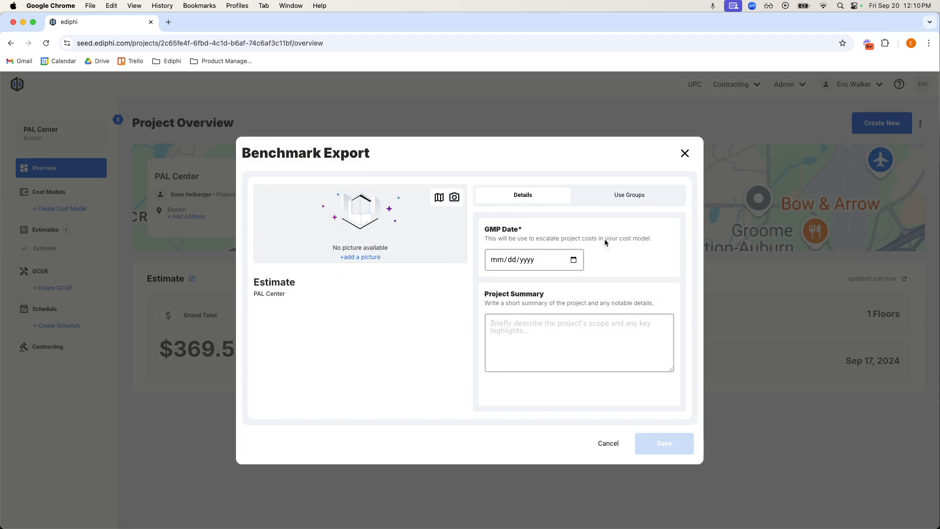
- Review the benchmark export's GMP date, project summary and use groups, and close it without saving
drag(484, 230, 527, 232)
click(521, 333)
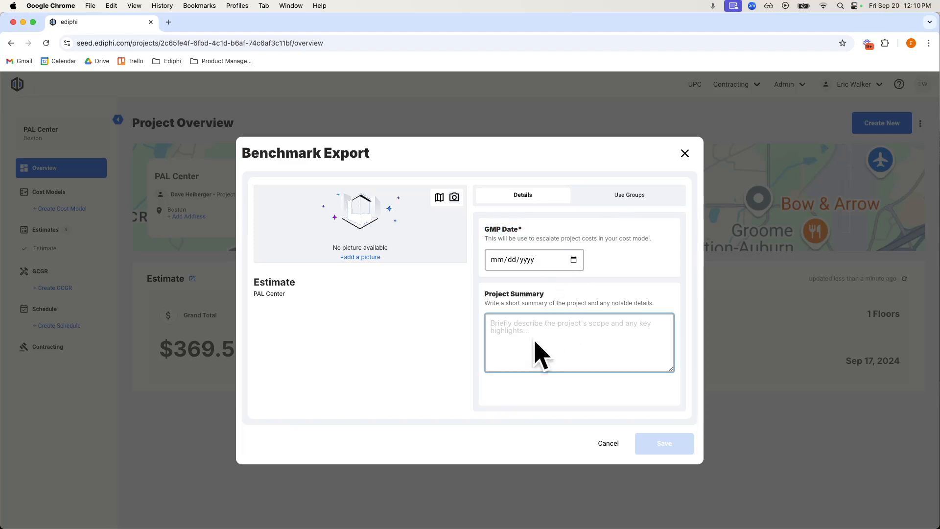
click(624, 199)
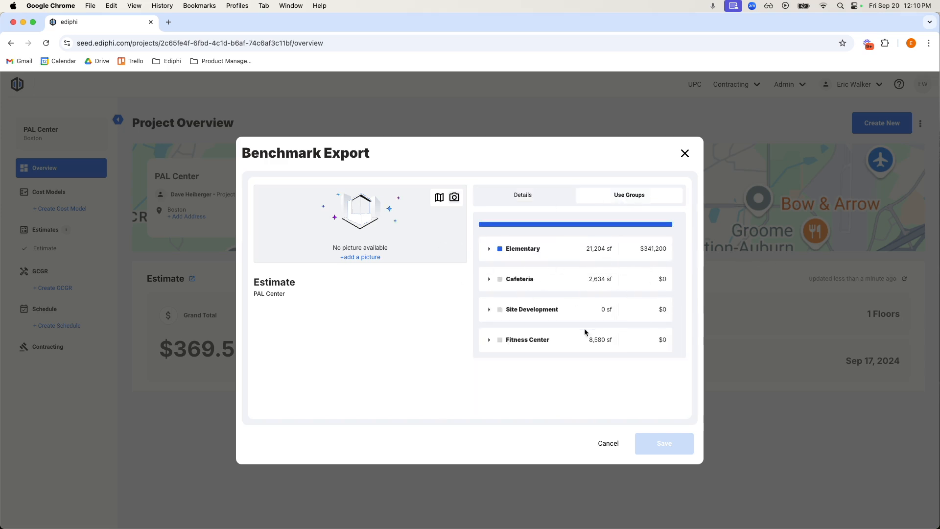
click(518, 198)
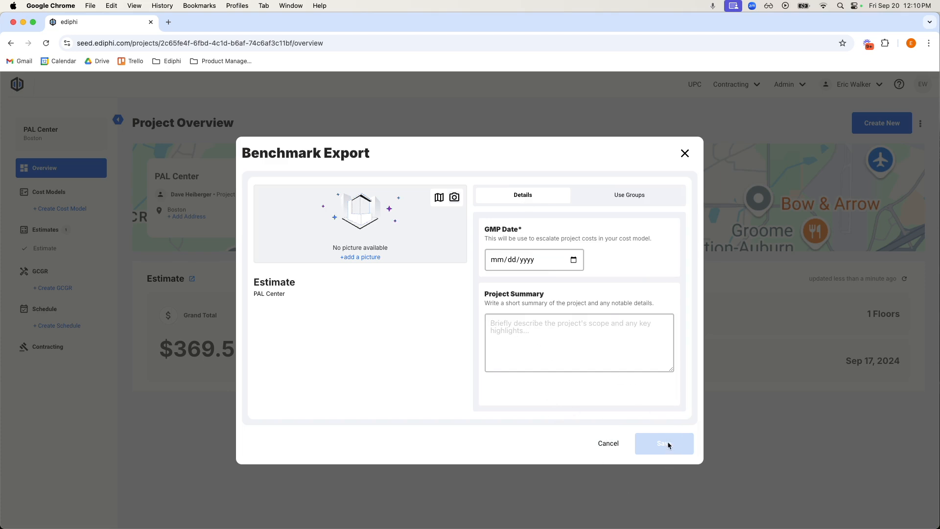
click(684, 154)
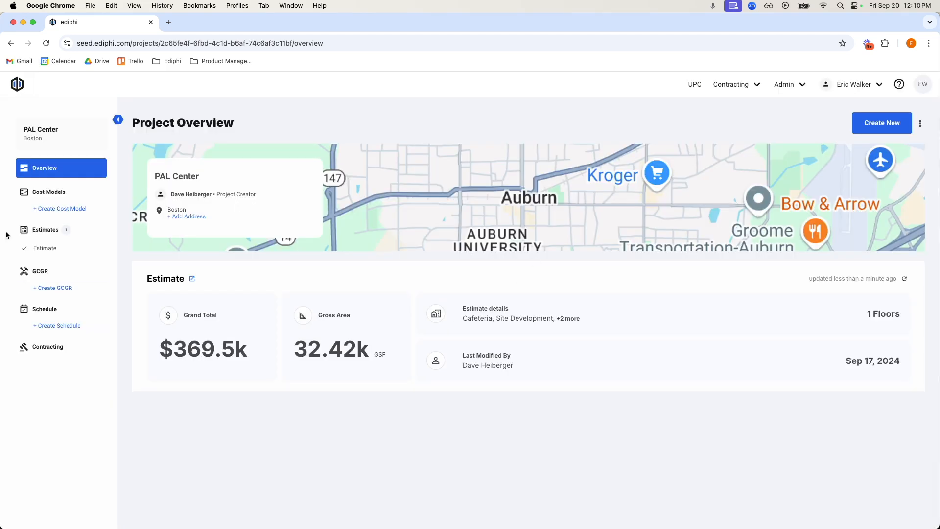
- Return to the project list and open the Conceptual Multi Family project
mouse_move(98, 253)
click(19, 92)
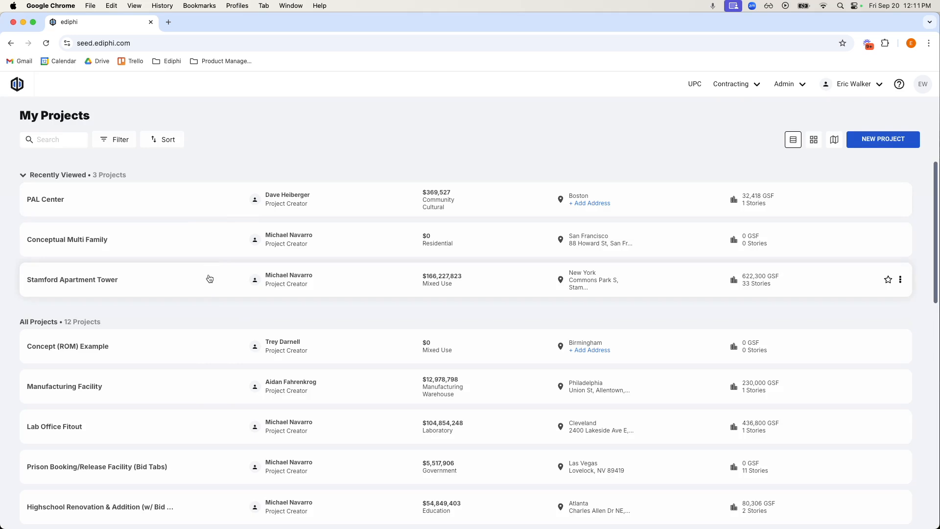
click(210, 278)
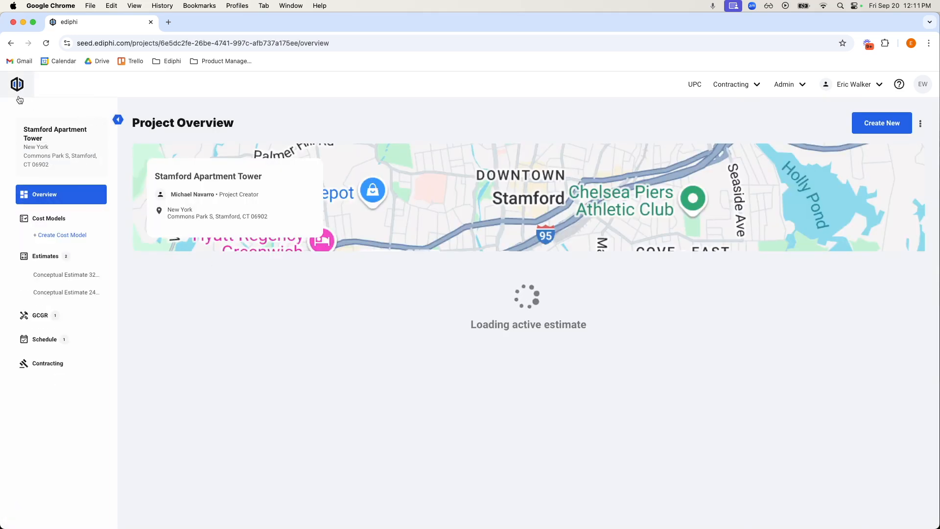
click(17, 93)
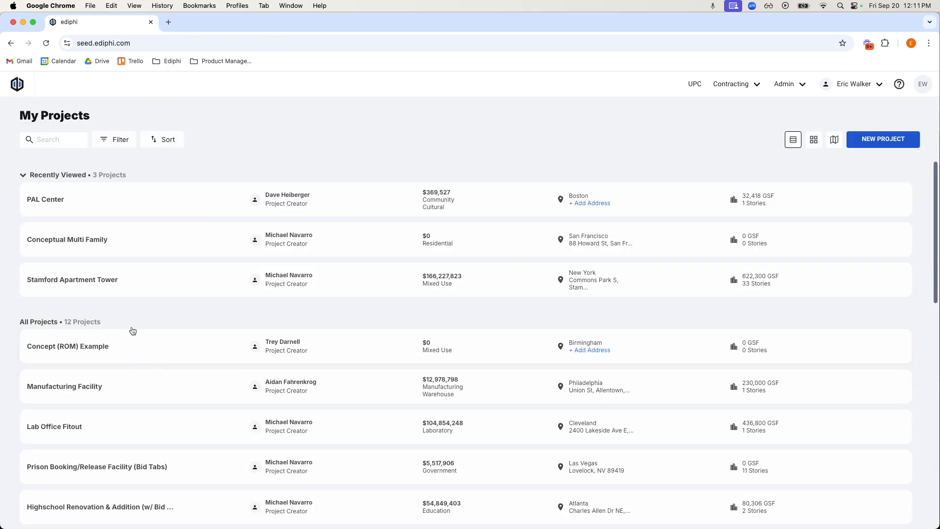
click(149, 197)
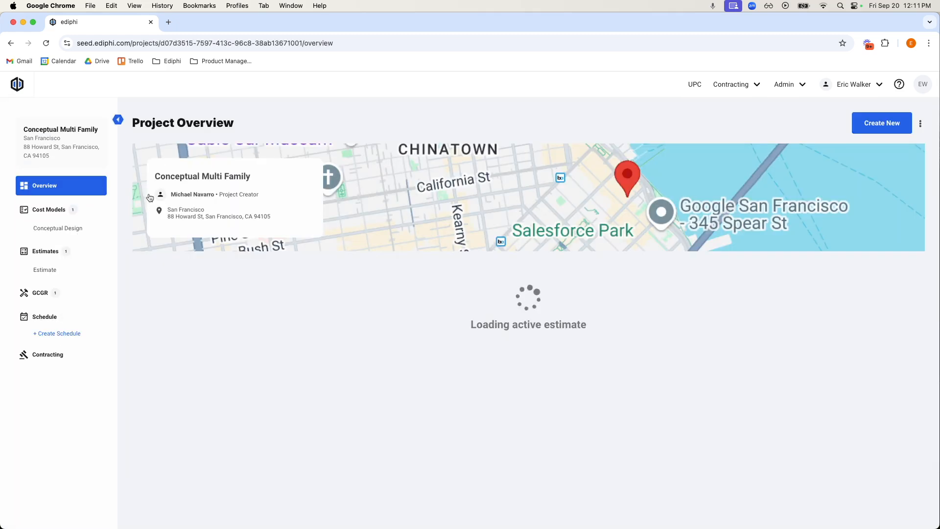
- Create a cost model named "New Cost Model" in the Conceptual Multi Family project
click(99, 208)
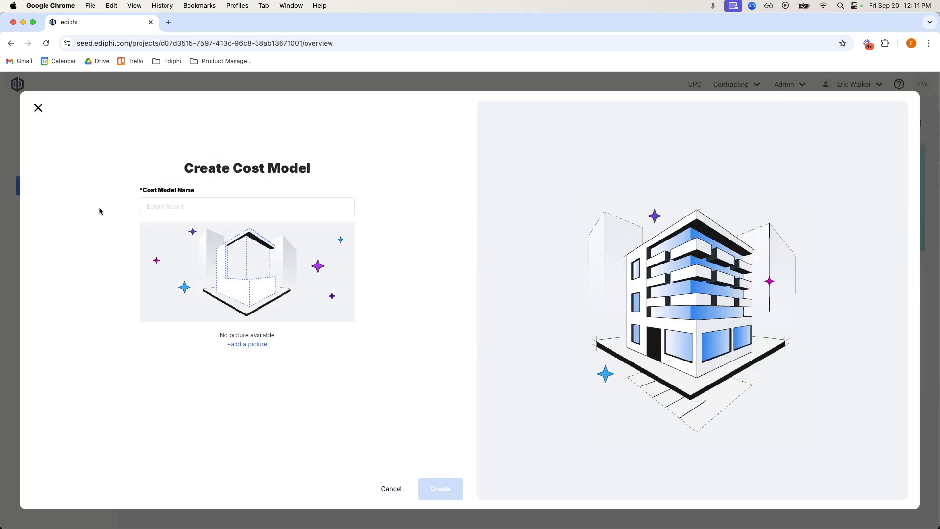
click(208, 206)
text(New)
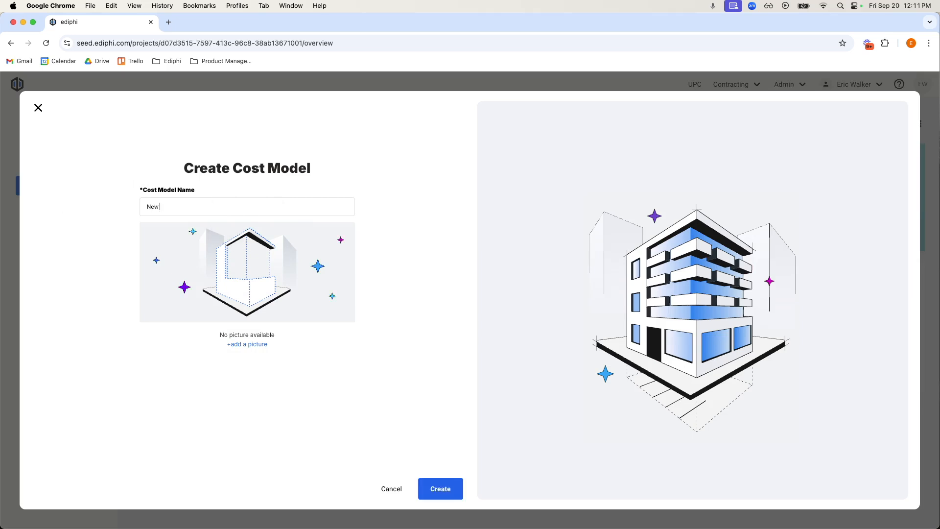
text( Cost mo)
key(BackSpace)
text(Model)
click(438, 490)
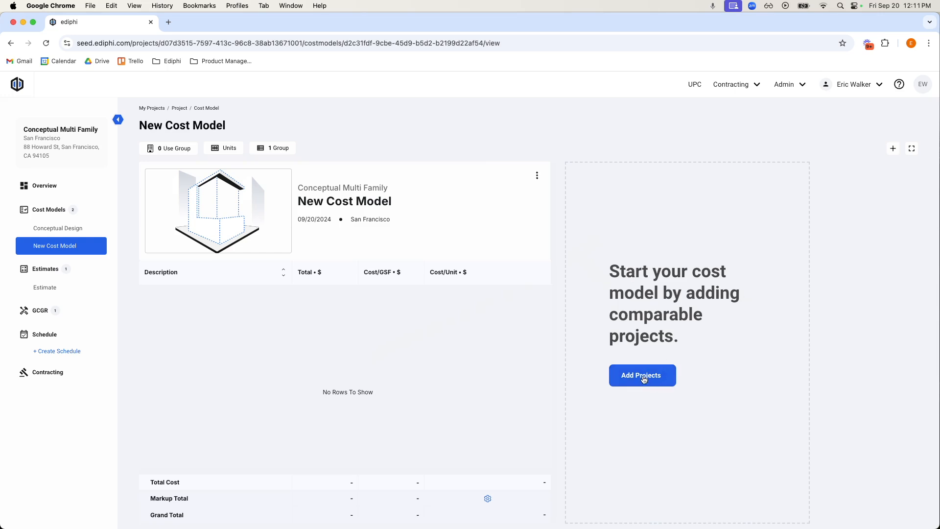
- Open the comparable project selection for the new cost model and look at its filter options
click(644, 380)
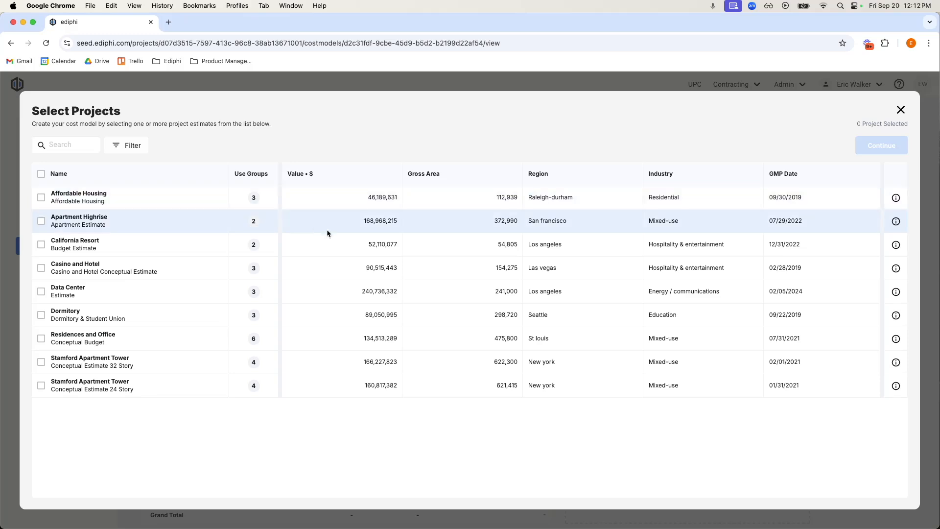
click(135, 143)
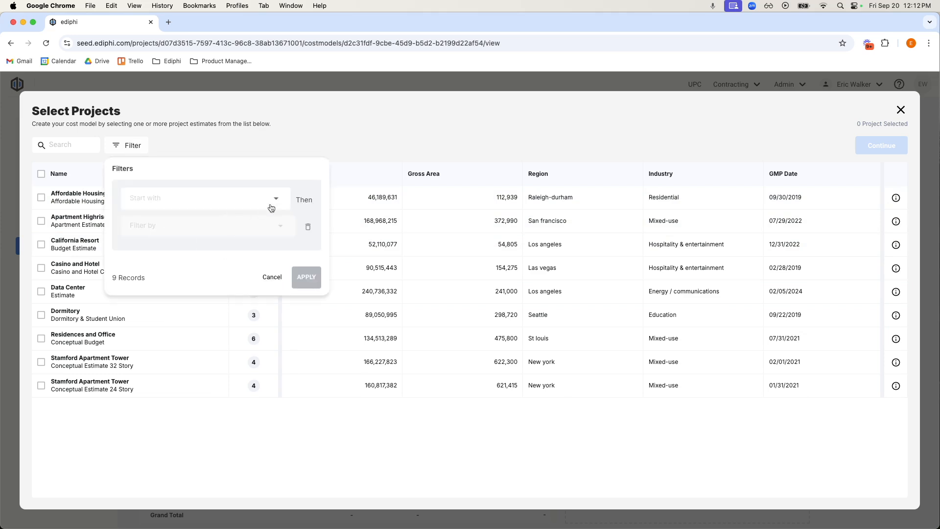
click(304, 135)
click(73, 146)
click(118, 228)
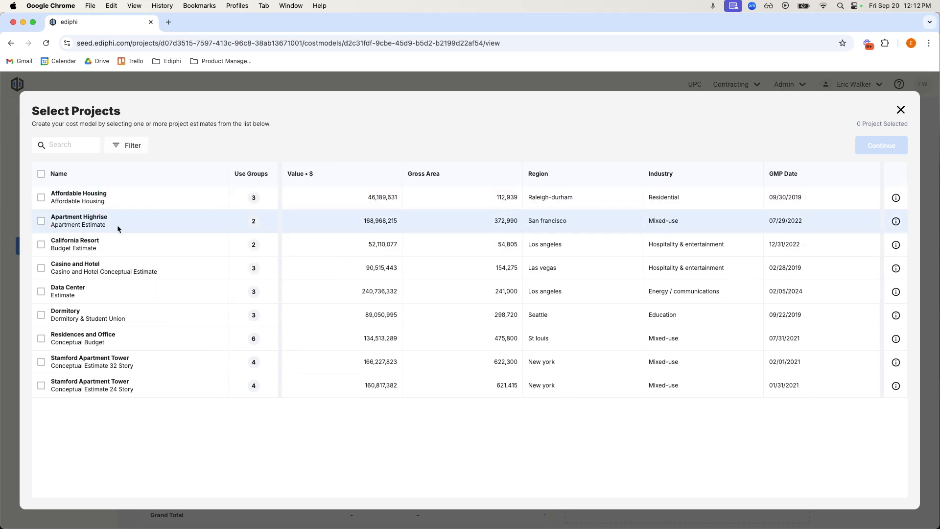
- Examine the Affordable Housing project's details and the unit metrics of its Apartments use group
click(895, 197)
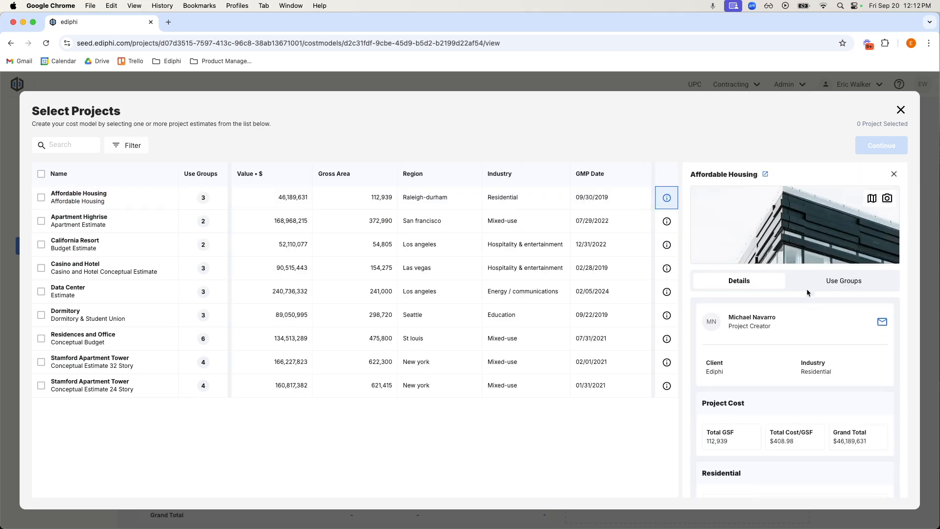
scroll(768, 387, down, 3)
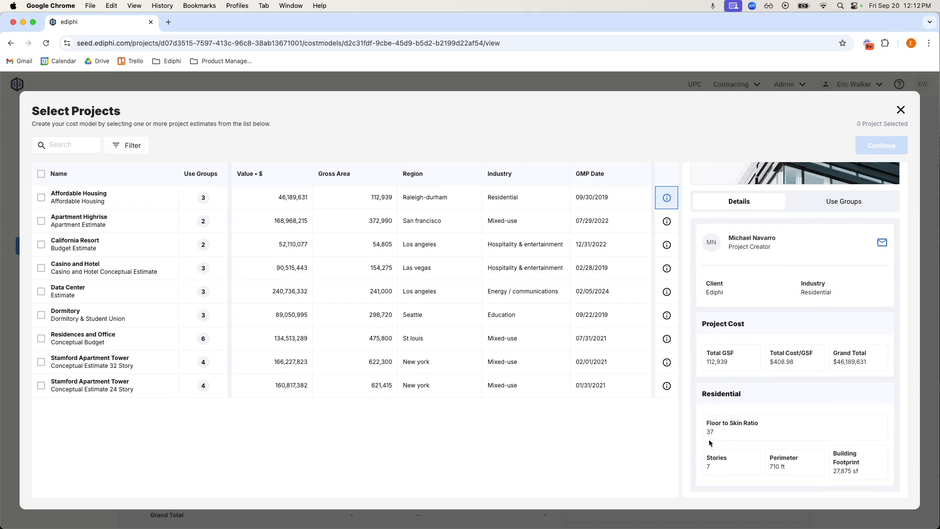
scroll(802, 249, up, 3)
click(839, 287)
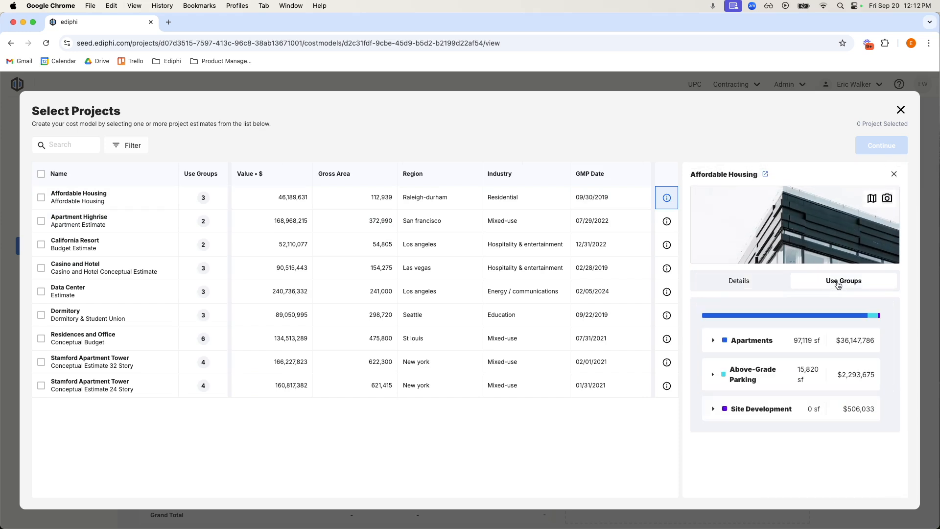
click(713, 341)
scroll(734, 393, down, 3)
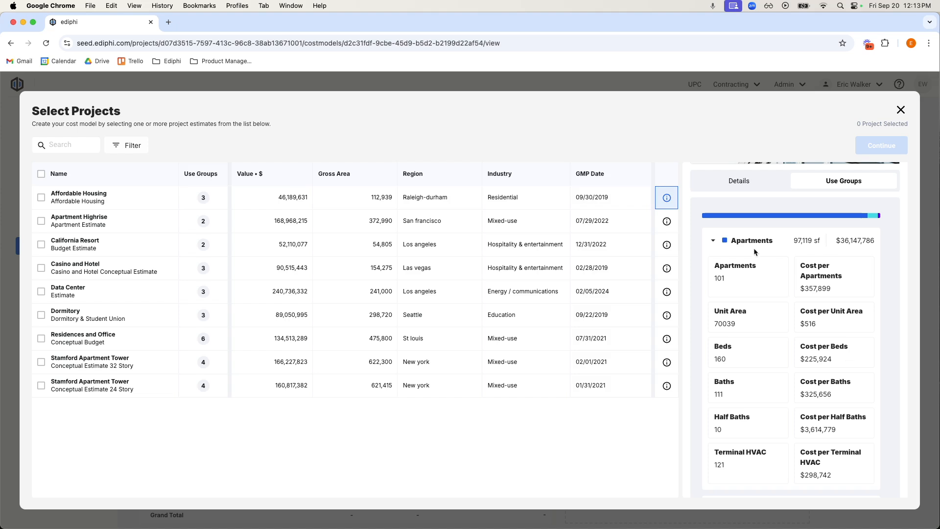
click(713, 240)
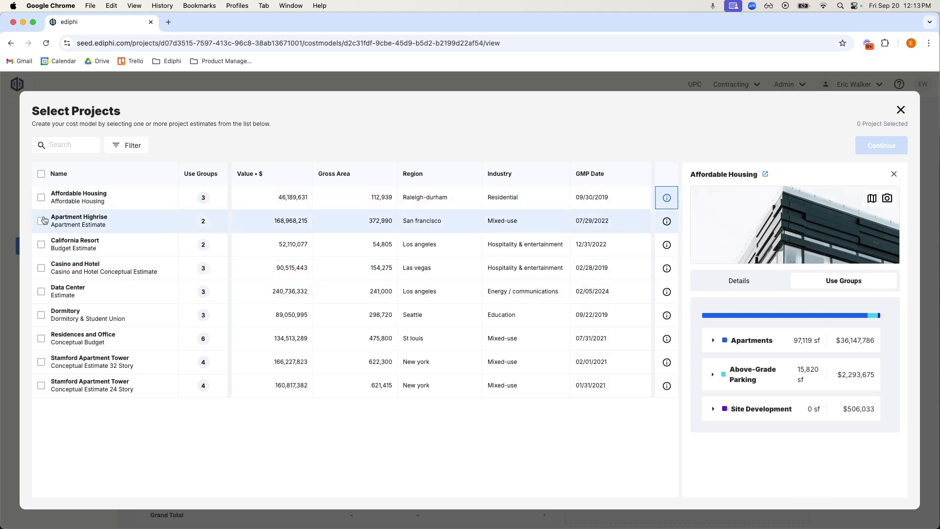
- Add the Affordable Housing and Stamford Apartment Tower Conceptual Estimate 32 Story projects to the cost model
click(41, 197)
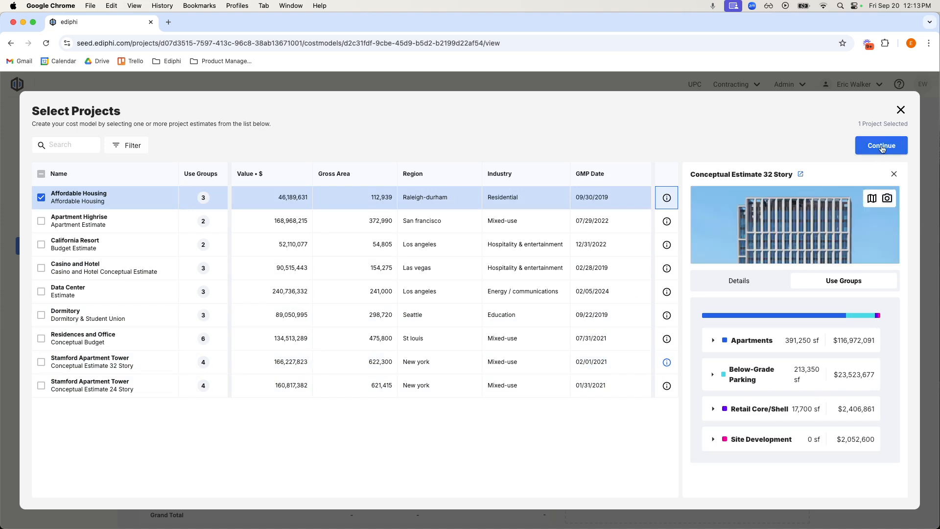
click(41, 362)
click(883, 147)
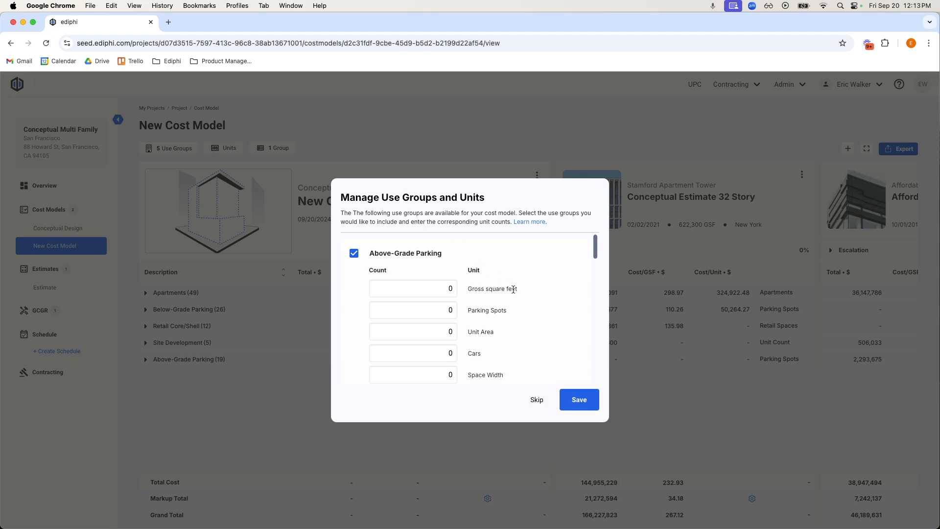
- Review the use groups and unit count fields available for the new cost model
scroll(519, 303, down, 10)
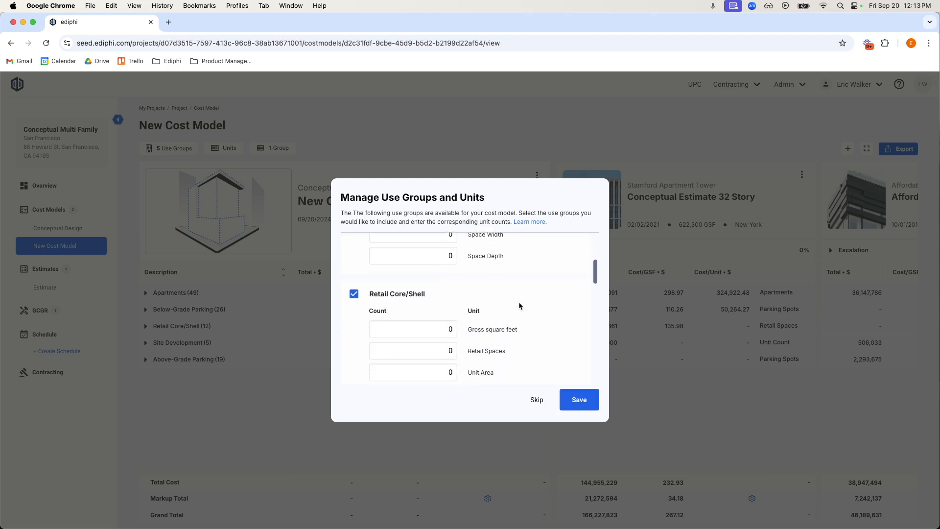
scroll(521, 306, down, 10)
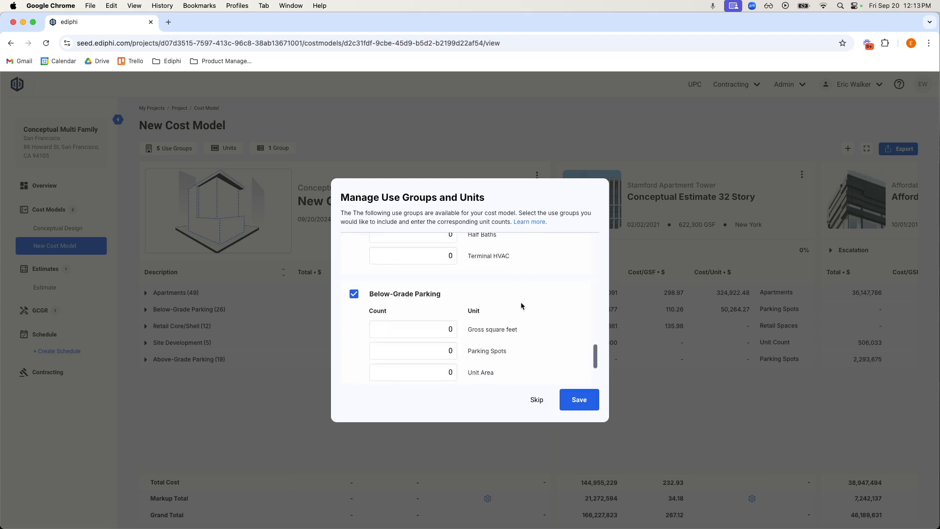
scroll(521, 307, up, 10)
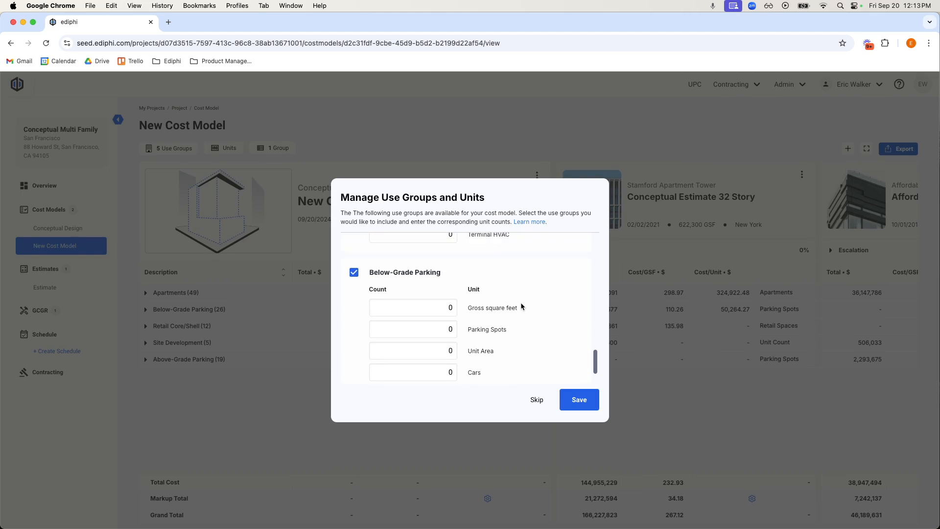
scroll(519, 306, up, 10)
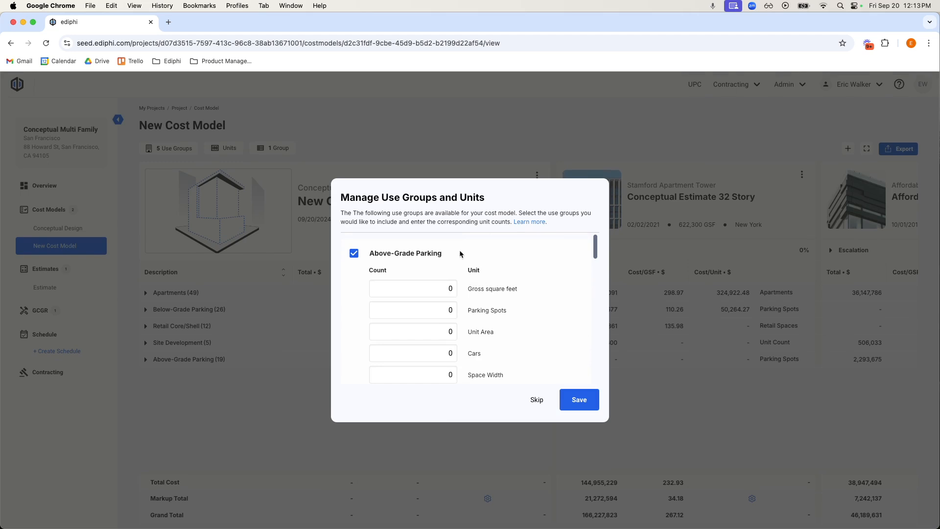
- Examine the Above-Grade Parking, Retail Core/Shell and Site Development use groups and the units offered for each
drag(461, 254, 368, 254)
scroll(538, 301, down, 2)
scroll(537, 301, up, 2)
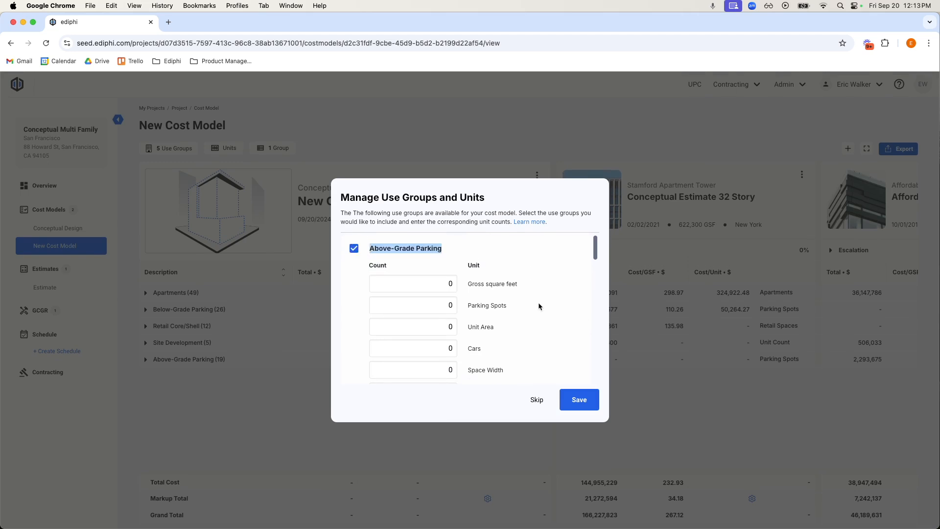
scroll(539, 307, up, 1)
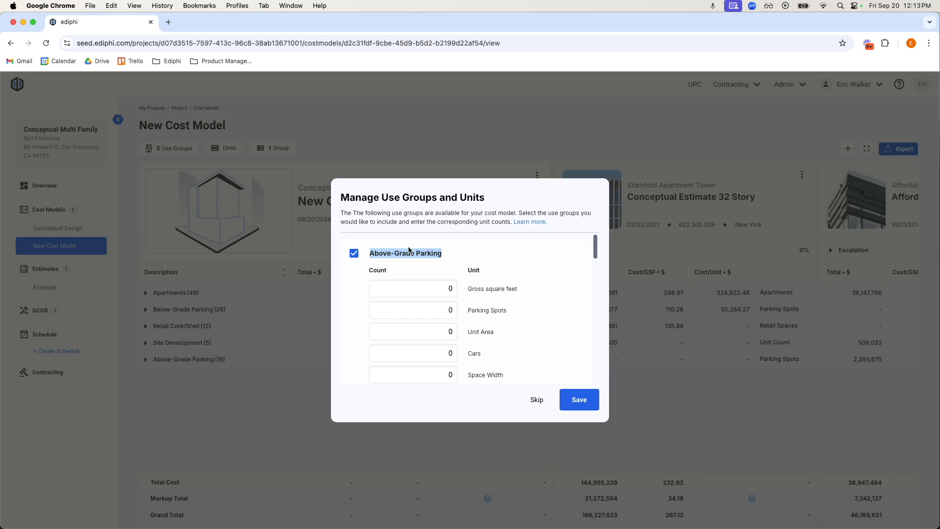
scroll(489, 277, down, 10)
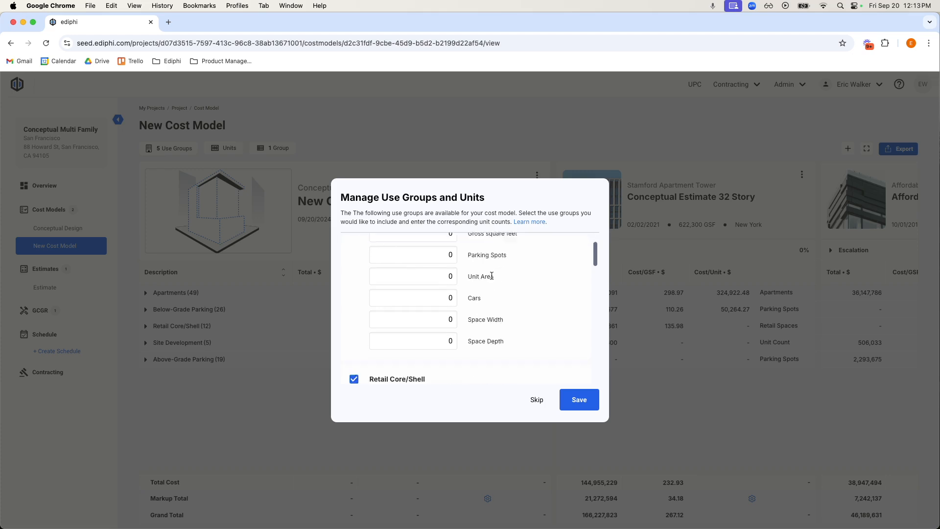
scroll(434, 280, down, 5)
drag(437, 282, 364, 281)
scroll(557, 290, down, 2)
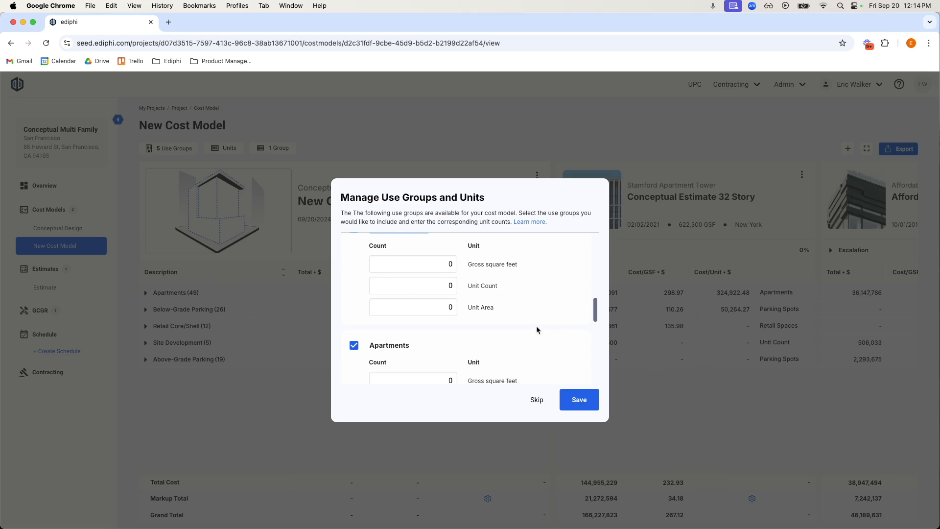
- Set the Apartments use group to 500000 gross square feet and 300 apartments
scroll(534, 327, down, 2)
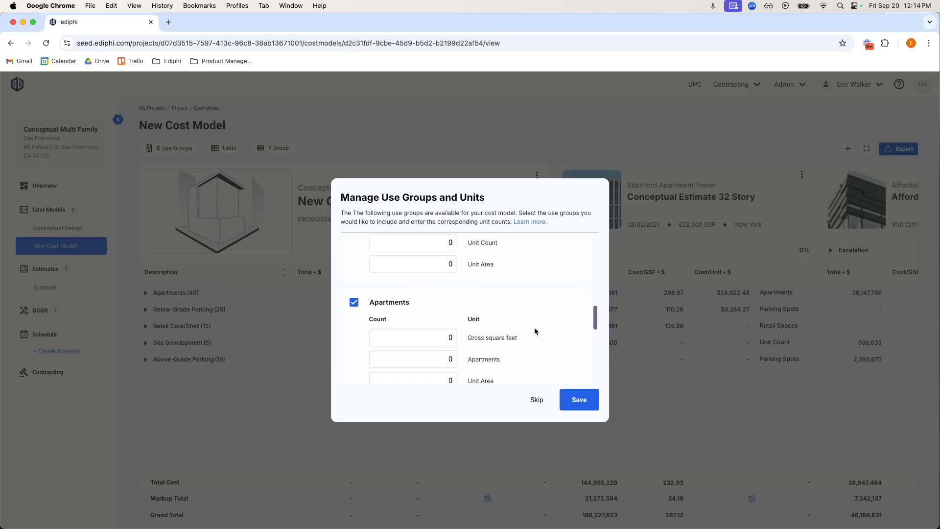
click(434, 338)
text(50000)
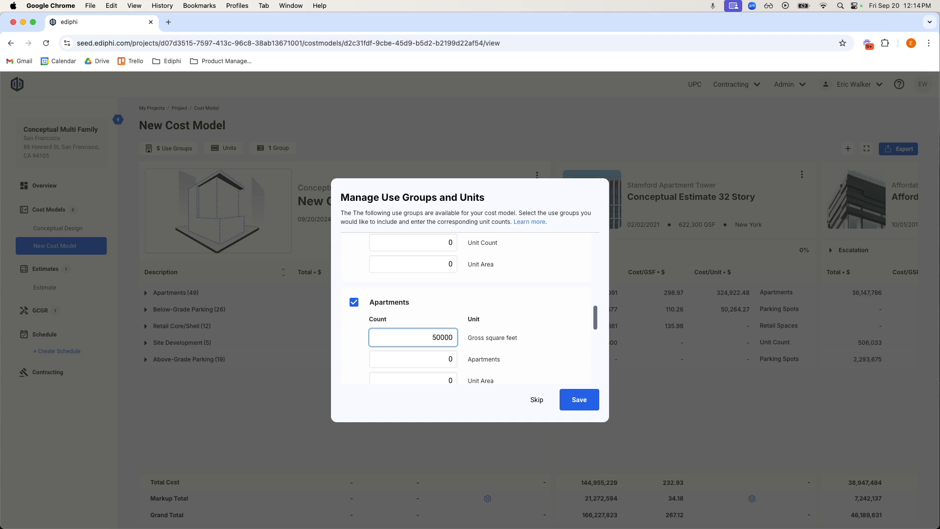
click(430, 359)
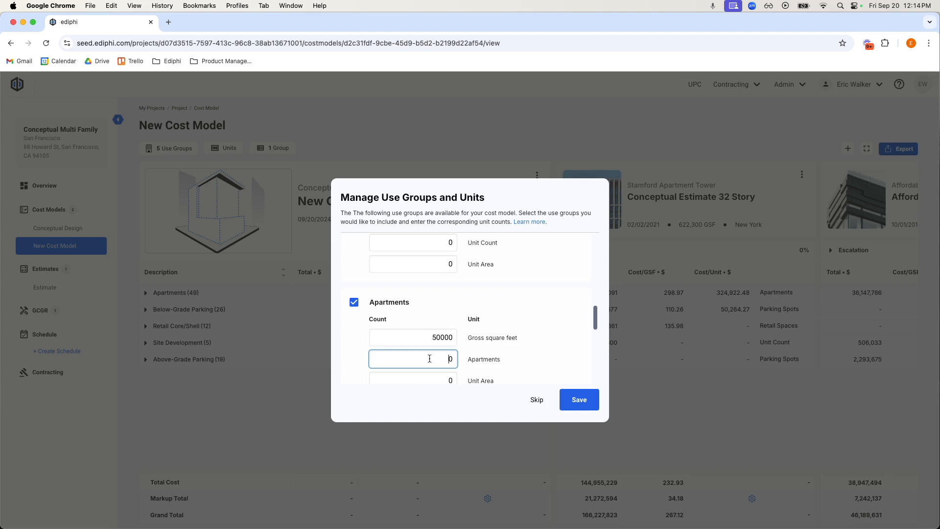
click(442, 337)
text(0)
click(447, 357)
text(30)
scroll(522, 345, down, 4)
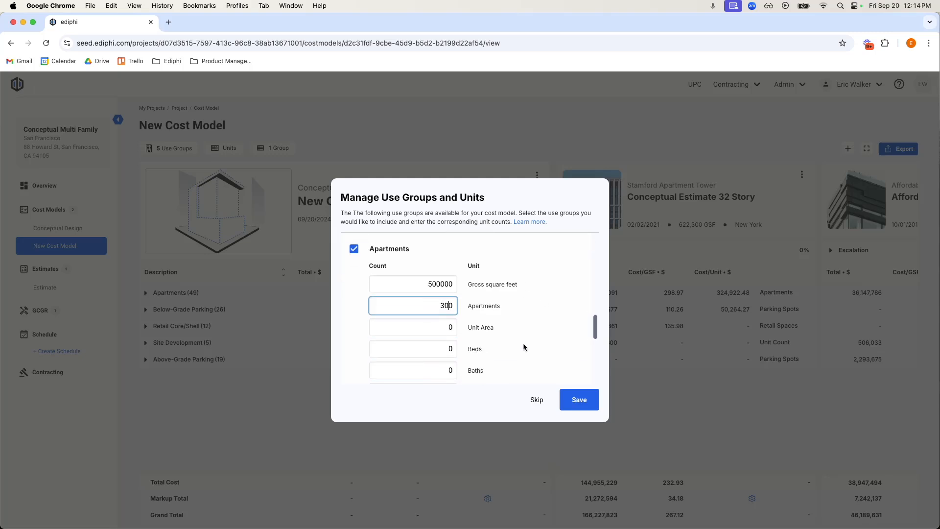
- Set the Apartments use group's bed count to 450
scroll(522, 343, down, 2)
click(439, 256)
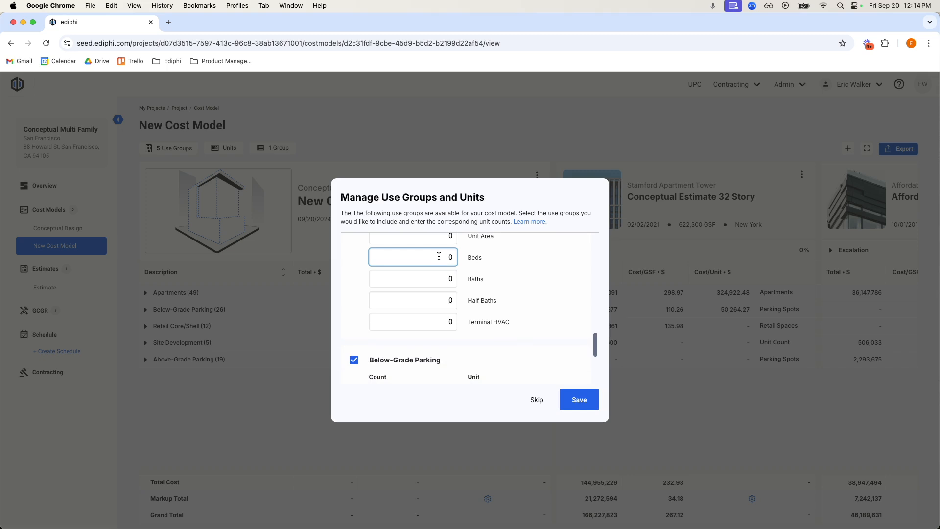
text(450)
click(550, 304)
click(430, 254)
key(BackSpace)
click(494, 266)
scroll(519, 304, up, 3)
- Set the Below-Grade Parking use group to 40000 gross square feet and 500 parking spots
scroll(517, 300, down, 5)
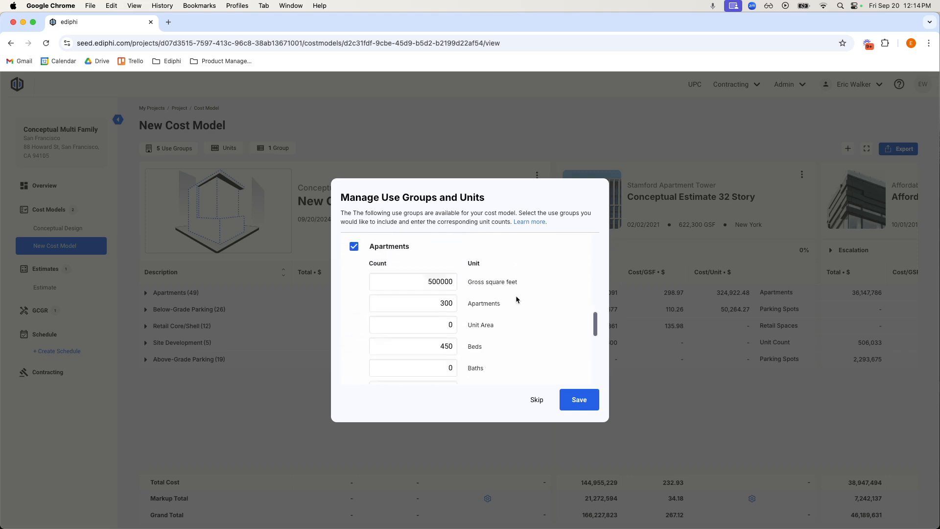
click(437, 313)
text(40000)
click(440, 337)
text(500)
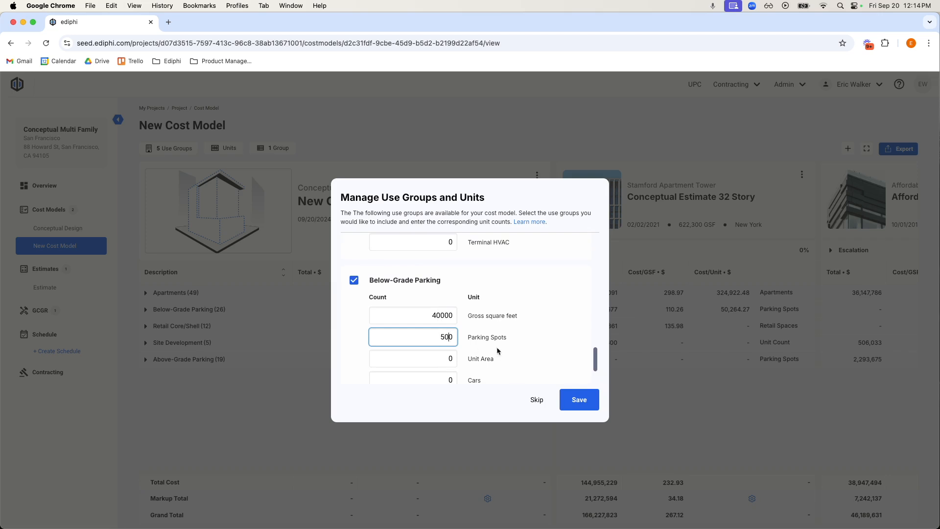
click(515, 347)
- Review the unit counts across all use groups and save them to the new cost model
scroll(536, 374, down, 1)
scroll(536, 373, up, 10)
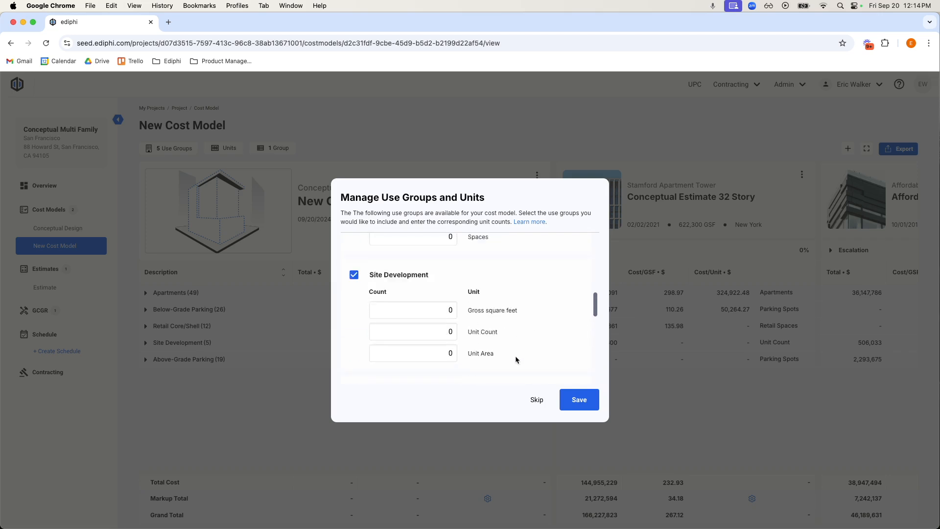
scroll(511, 338, up, 3)
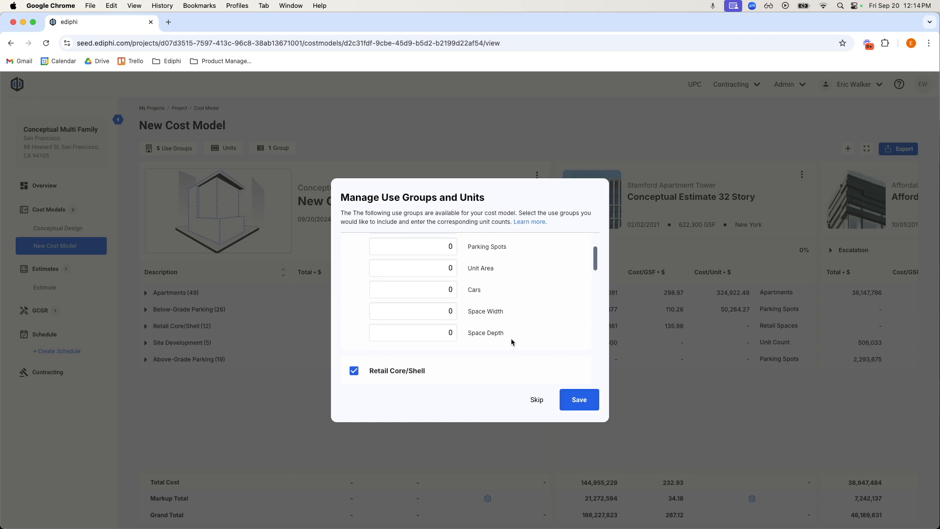
scroll(484, 343, down, 12)
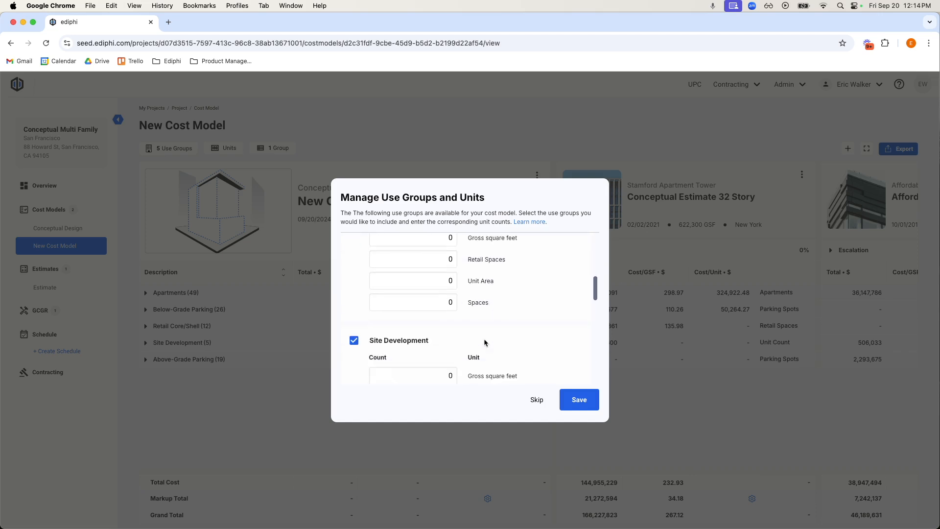
scroll(539, 368, up, 8)
scroll(536, 328, up, 5)
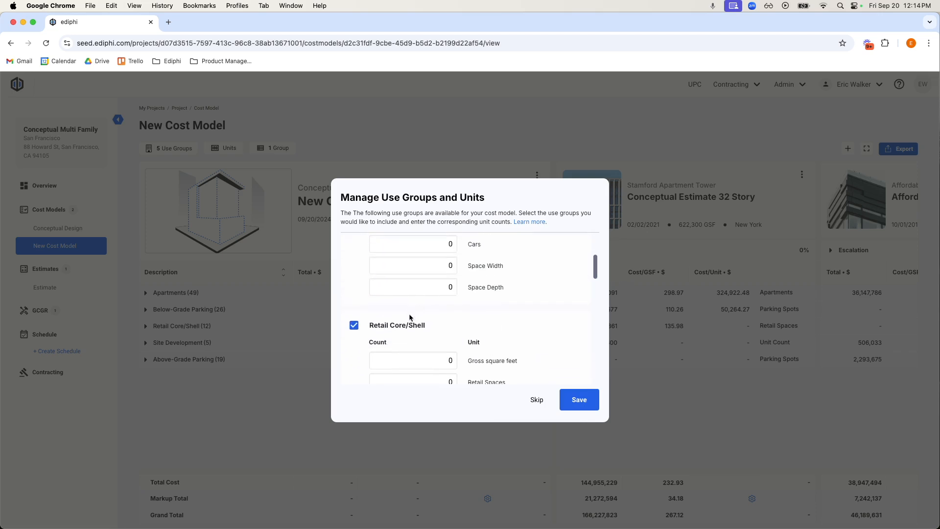
scroll(434, 292, up, 5)
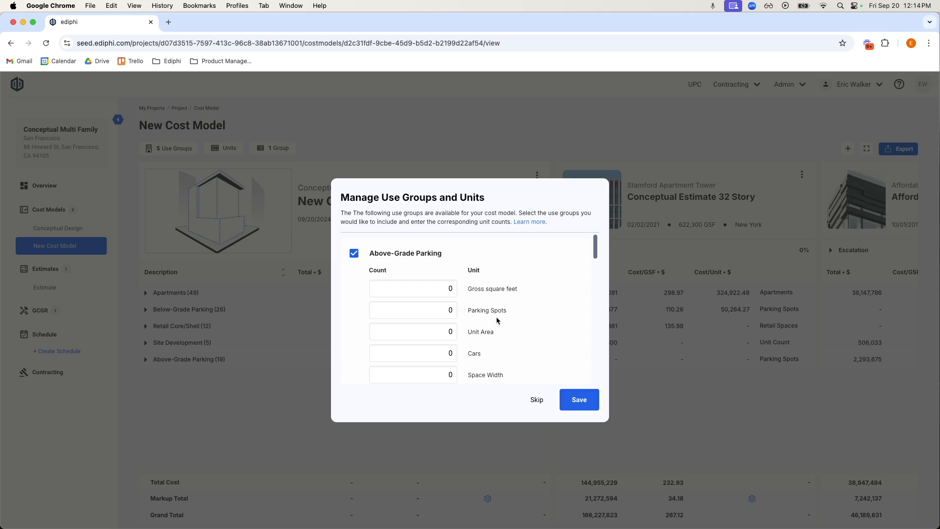
drag(379, 253, 455, 263)
scroll(494, 302, down, 3)
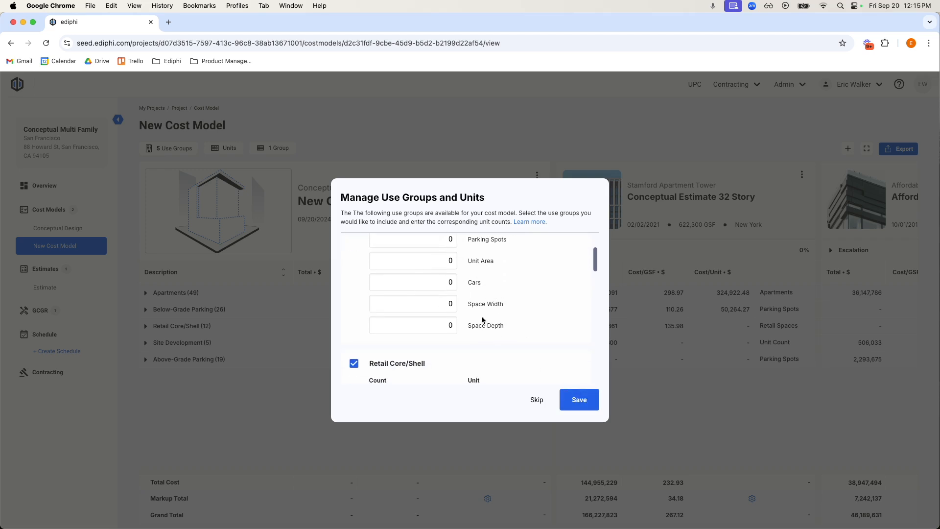
scroll(482, 321, down, 15)
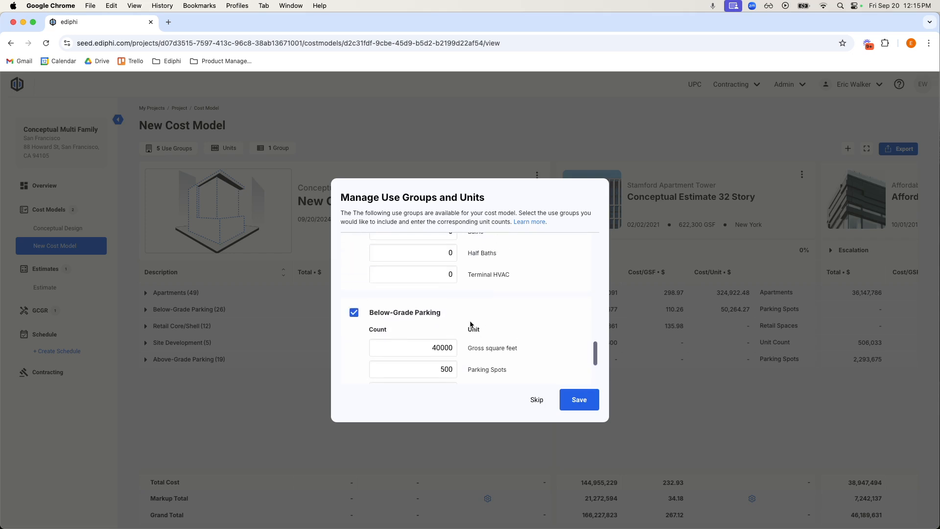
click(589, 402)
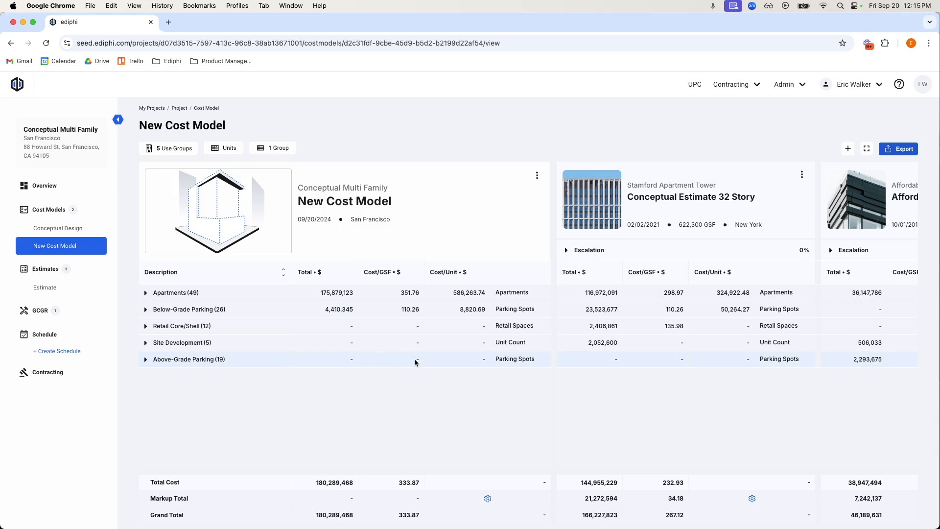
- Set the new cost model's Above-Grade Parking to 6000 gross square feet and 200 parking spots, and save the change
click(539, 177)
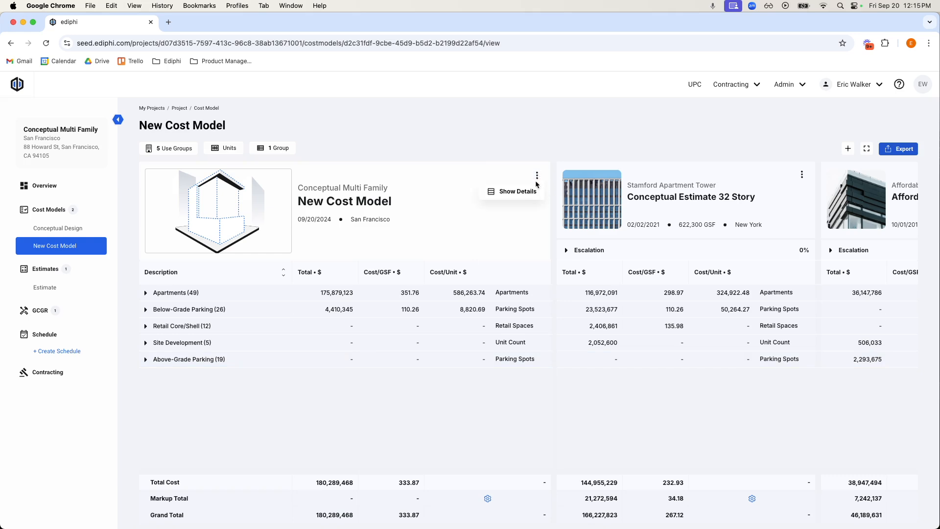
click(505, 192)
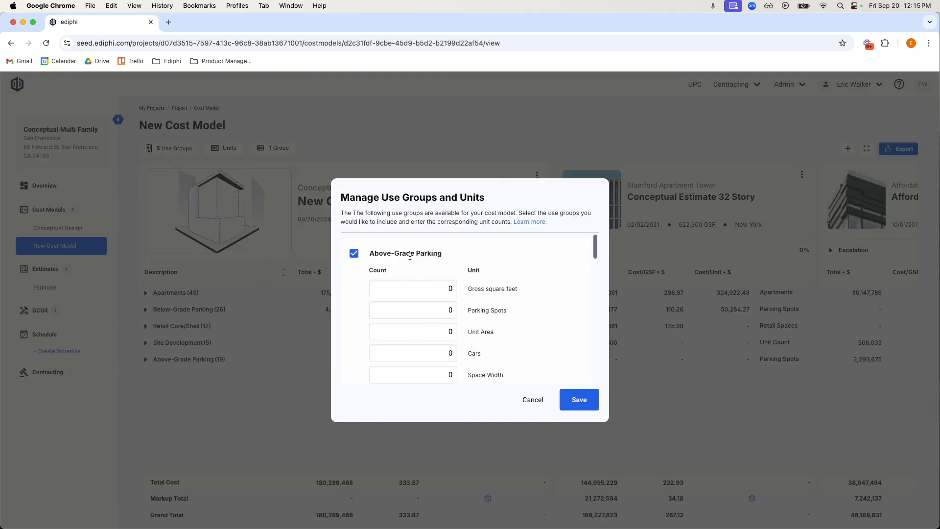
click(433, 288)
text(5)
key(BackSpace)
text(6000)
click(432, 310)
text(200)
click(574, 400)
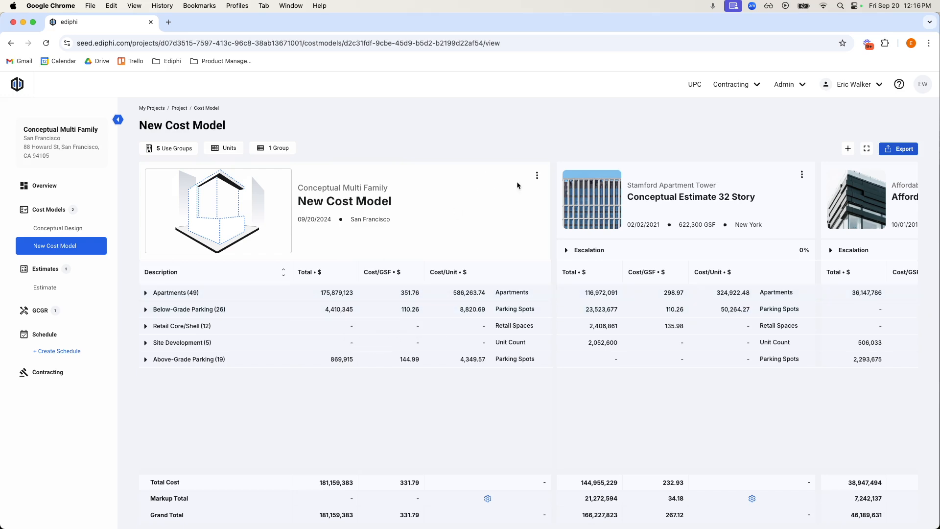
- Check the saved Above-Grade Parking unit counts in the new cost model's details and close them without changes
click(538, 175)
click(534, 193)
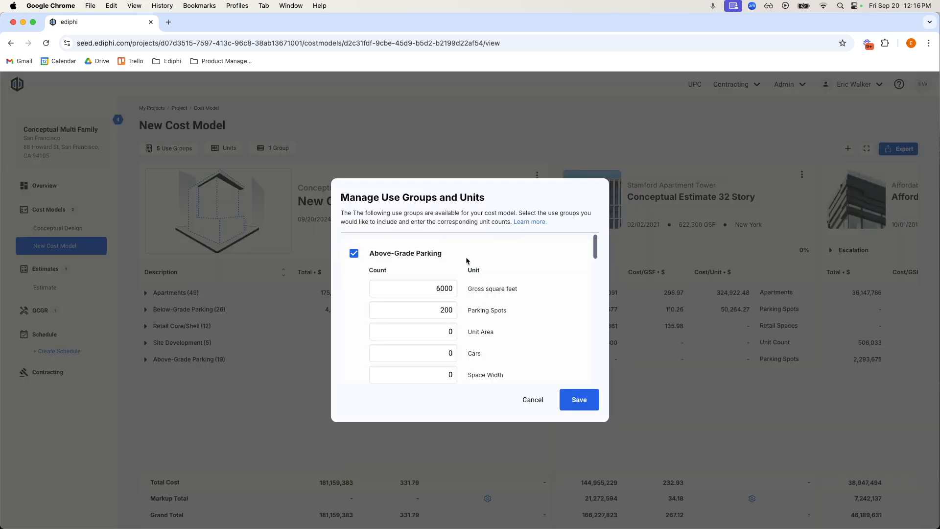
click(533, 400)
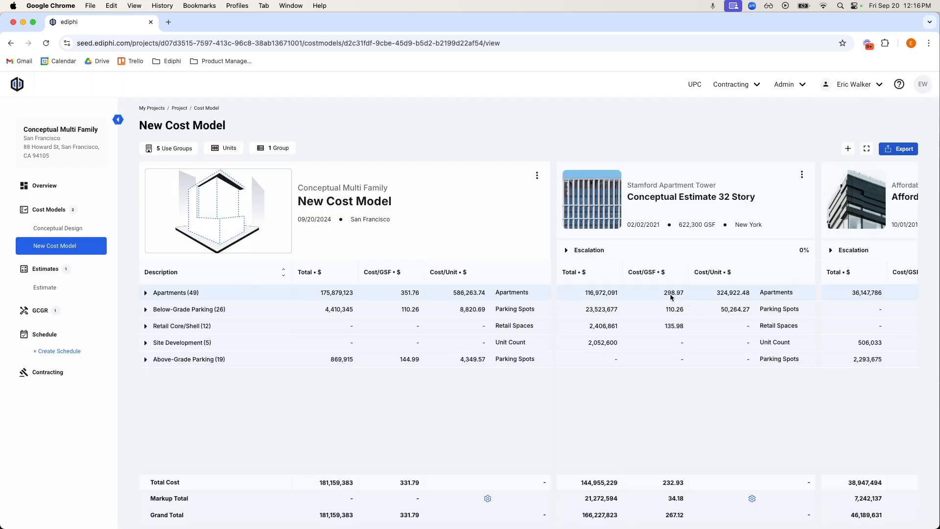
- Compare the Apartments cost per gross square foot of the Stamford Apartment Tower and Affordable Housing projects
scroll(671, 296, right, 5)
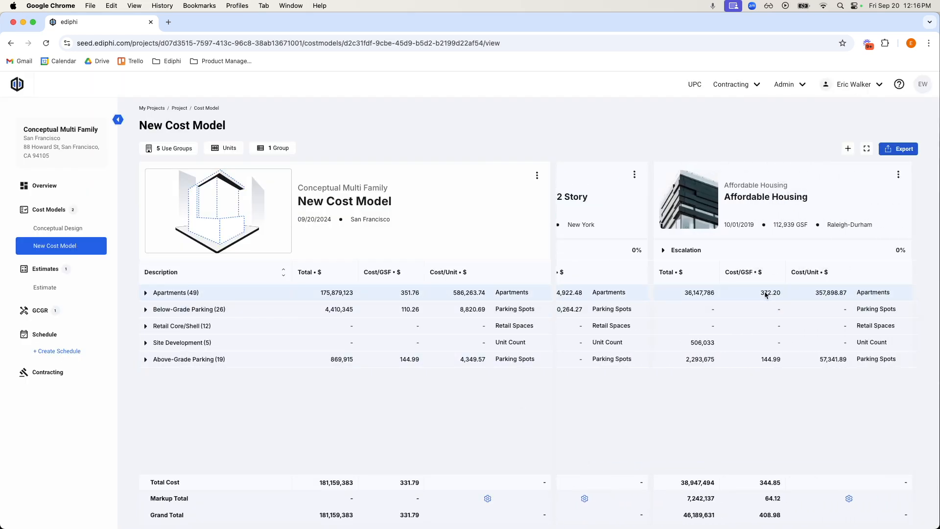
scroll(766, 295, left, 5)
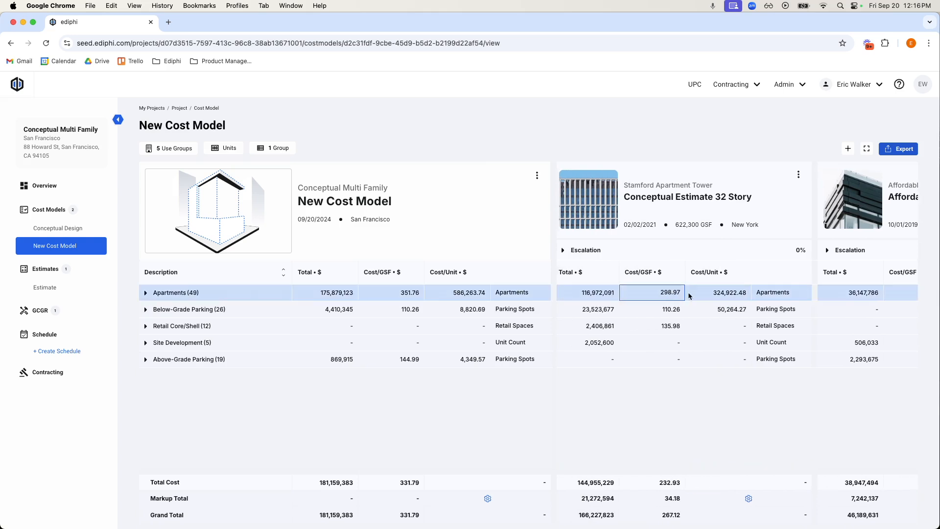
scroll(689, 296, right, 5)
- Expand the Apartments use group and compare the 0330 - Concrete cost per gross square foot across both benchmark projects and the new model
click(146, 294)
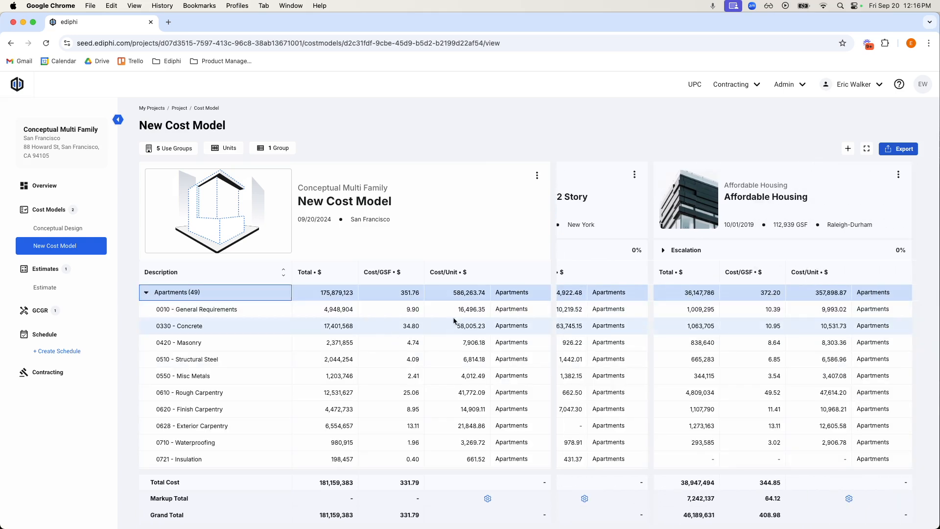
scroll(724, 325, left, 5)
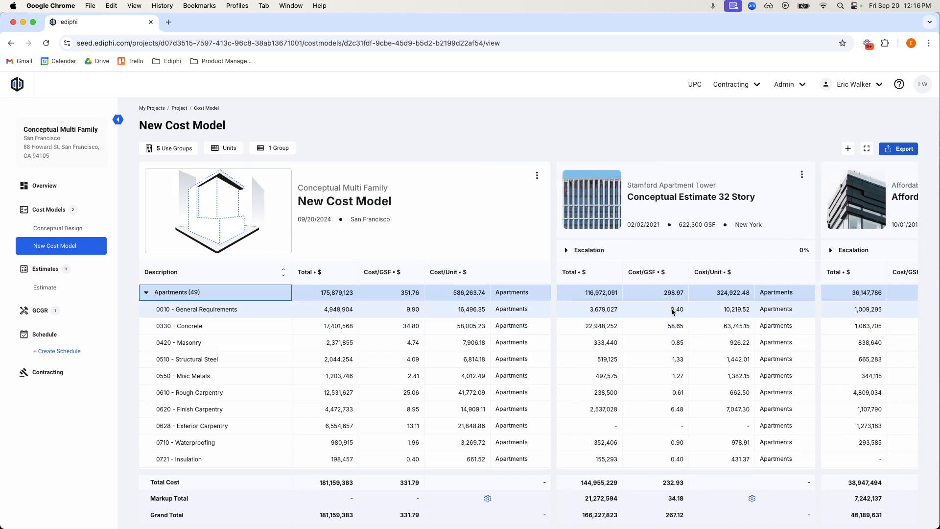
click(674, 327)
scroll(679, 329, right, 1)
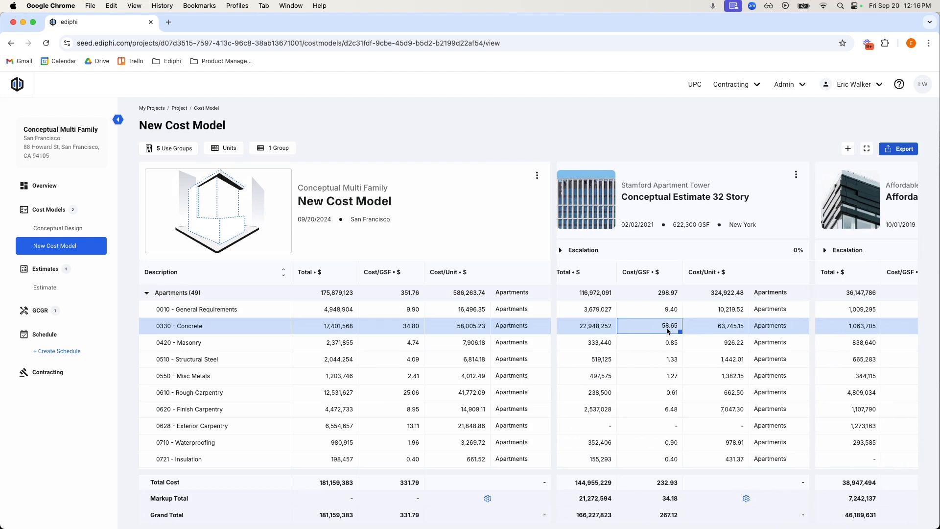
scroll(671, 330, right, 3)
scroll(674, 327, right, 2)
click(764, 328)
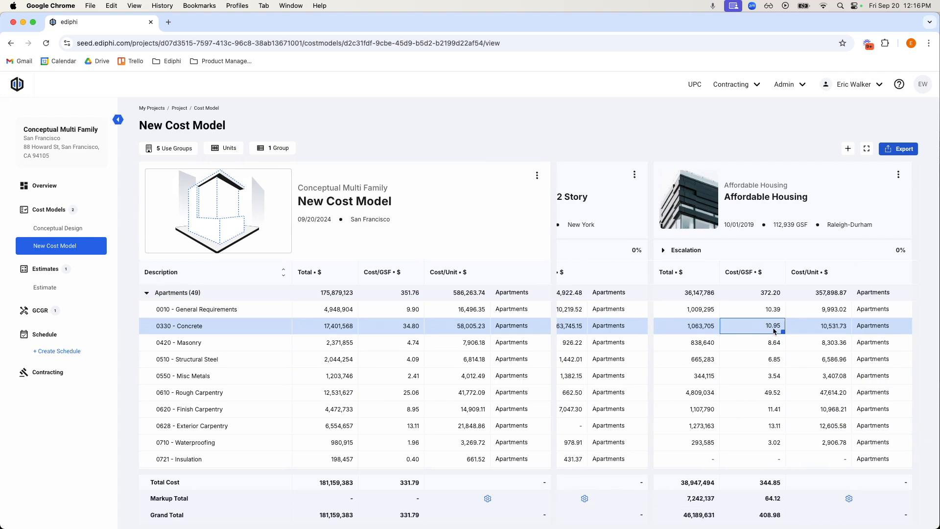
scroll(773, 328, left, 2)
click(409, 327)
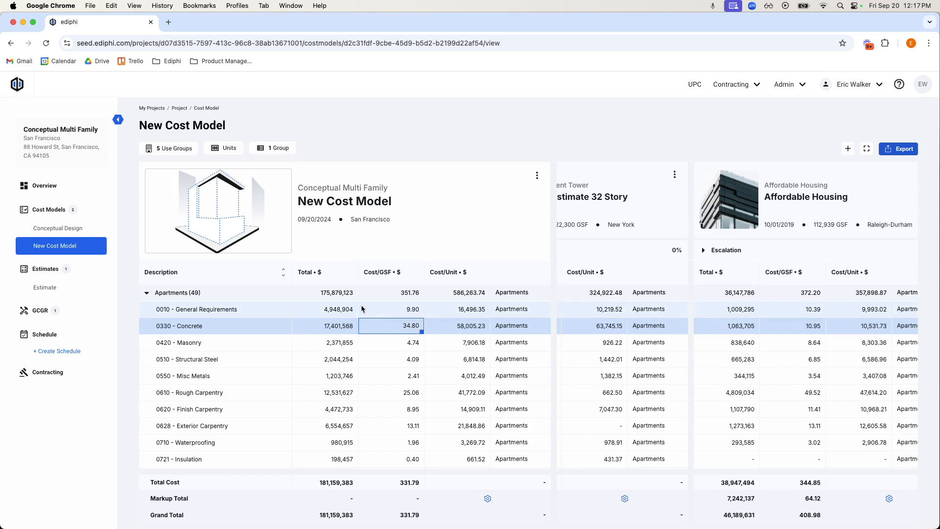
- Check the Apartments gross square footage in the new cost model's details and inspect the resulting 0330 - Concrete total
click(536, 176)
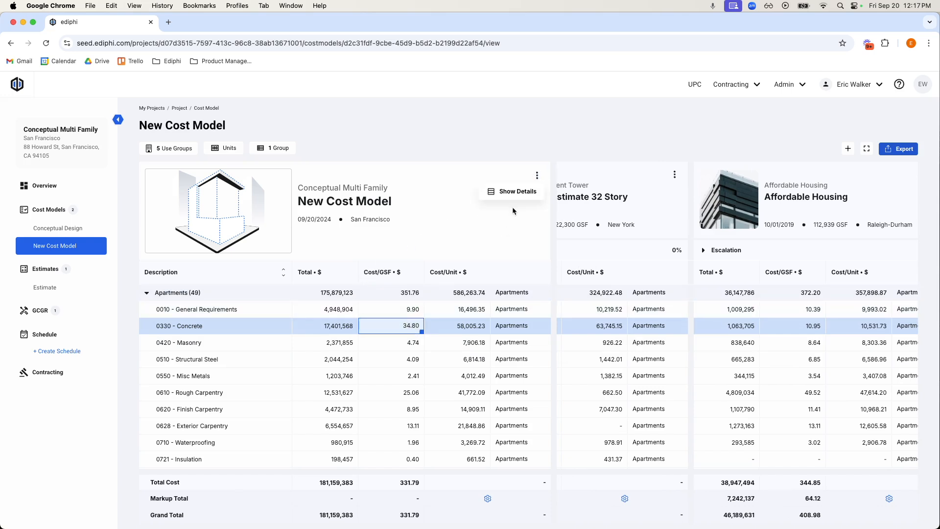
click(507, 195)
scroll(524, 296, down, 15)
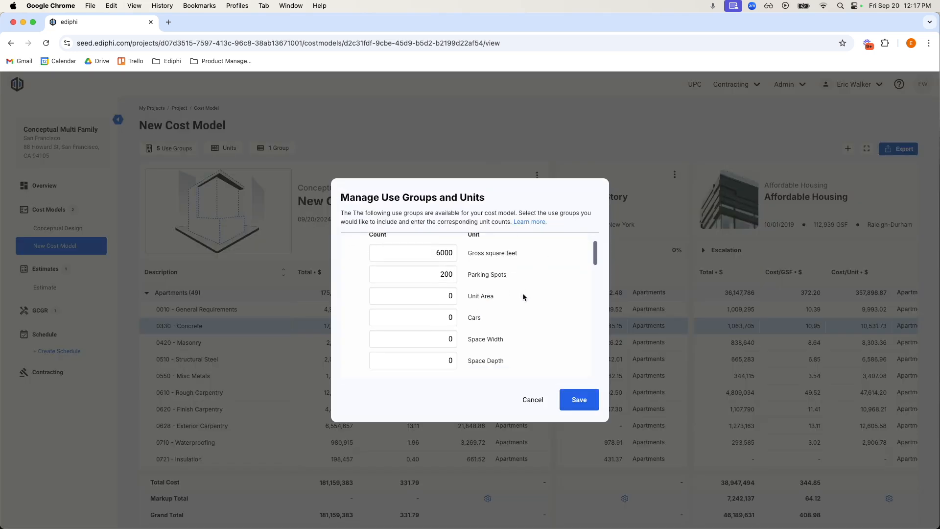
scroll(524, 297, up, 1)
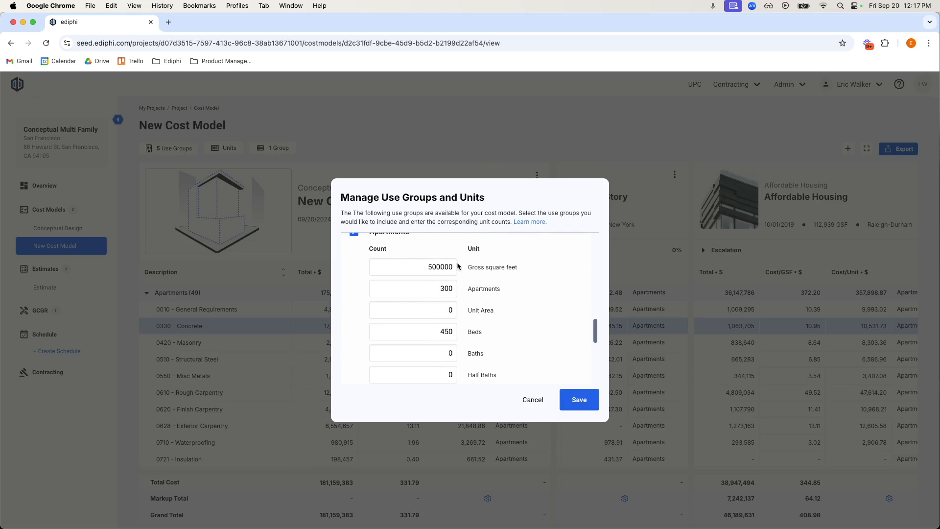
click(533, 405)
click(337, 330)
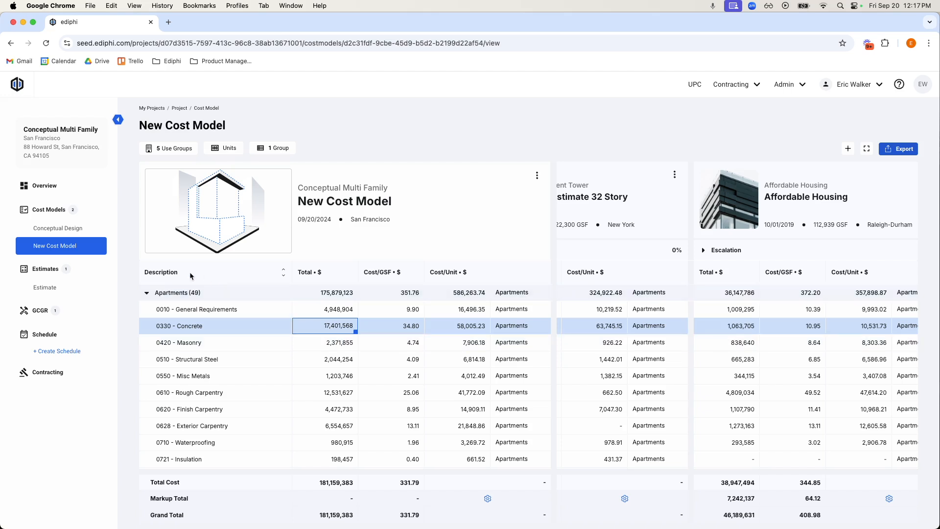
- Check the Retail Core/Shell breakdown's cost per gross square foot fields, collapse it and expand the Apartments use group again
click(146, 293)
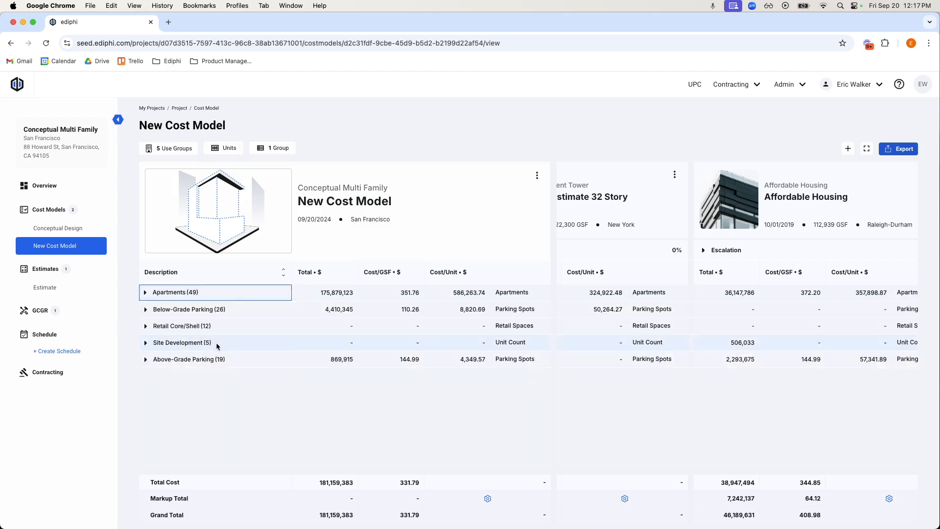
click(145, 326)
click(409, 360)
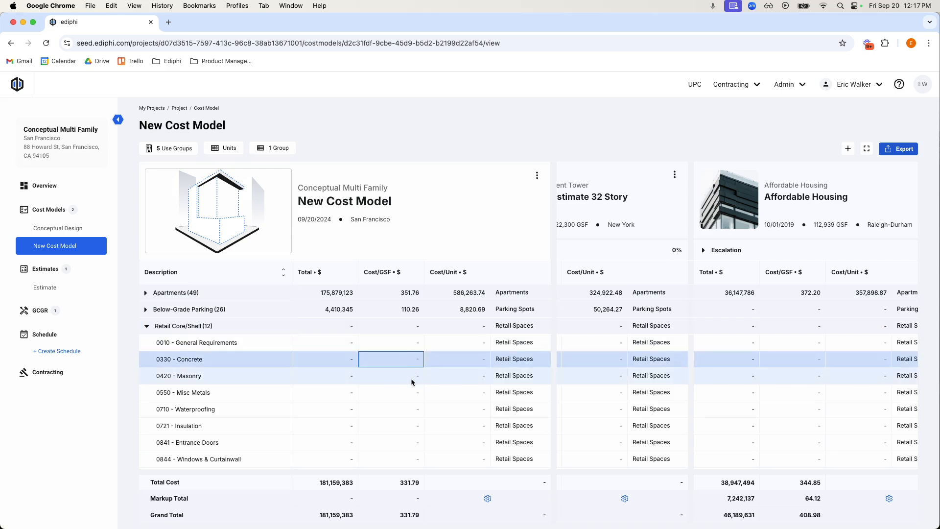
click(412, 380)
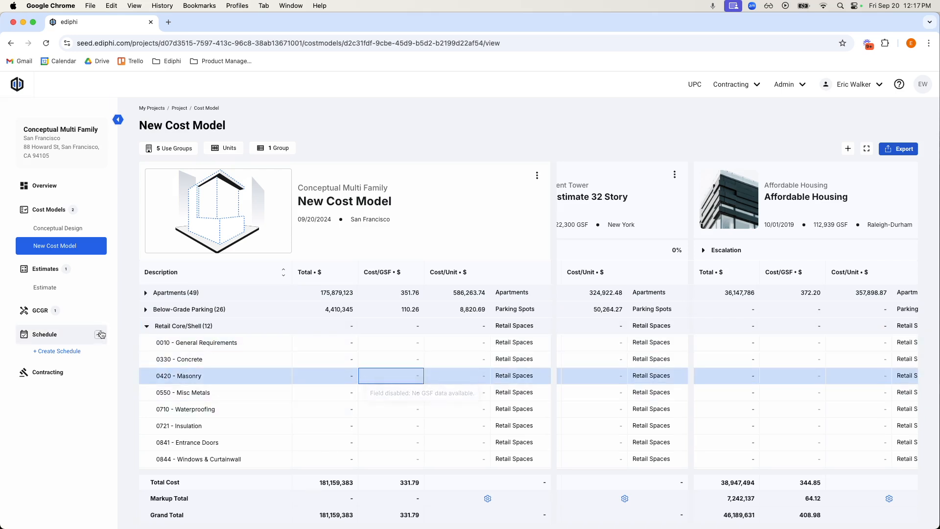
click(146, 327)
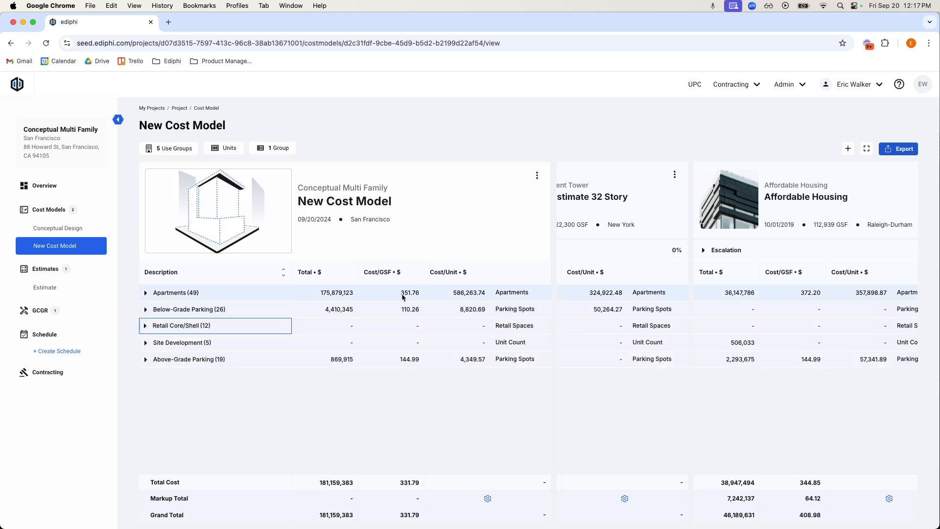
click(405, 294)
click(145, 294)
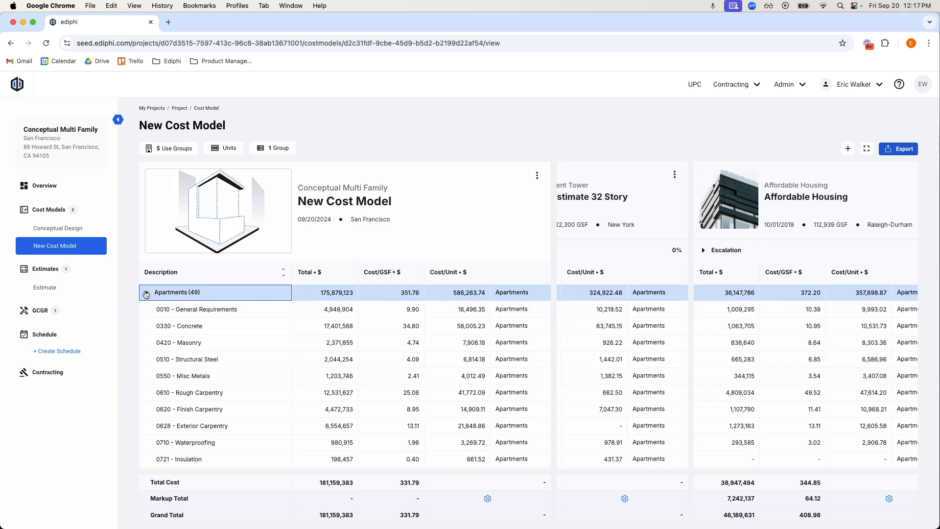
- Set the new model's Apartments 0330 - Concrete cost per gross square foot to 40 and check its total and unit cost
scroll(693, 321, left, 5)
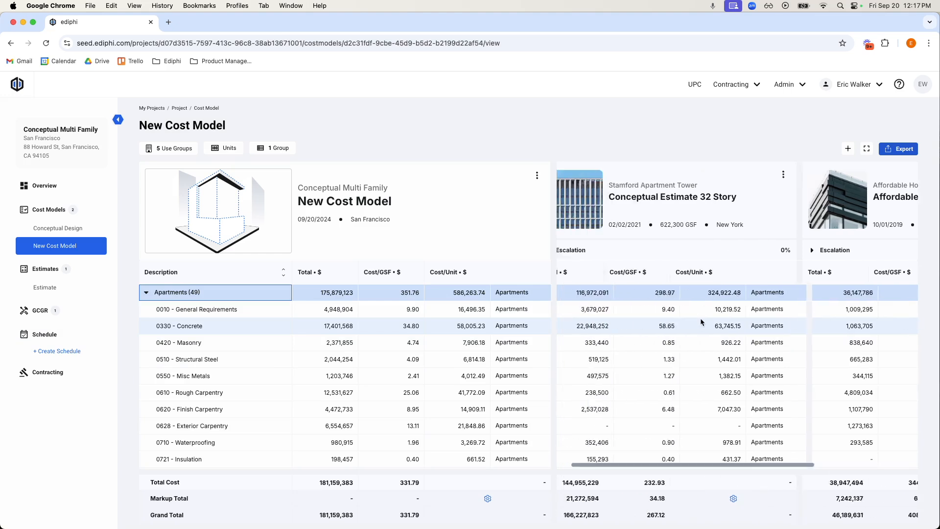
double_click(395, 325)
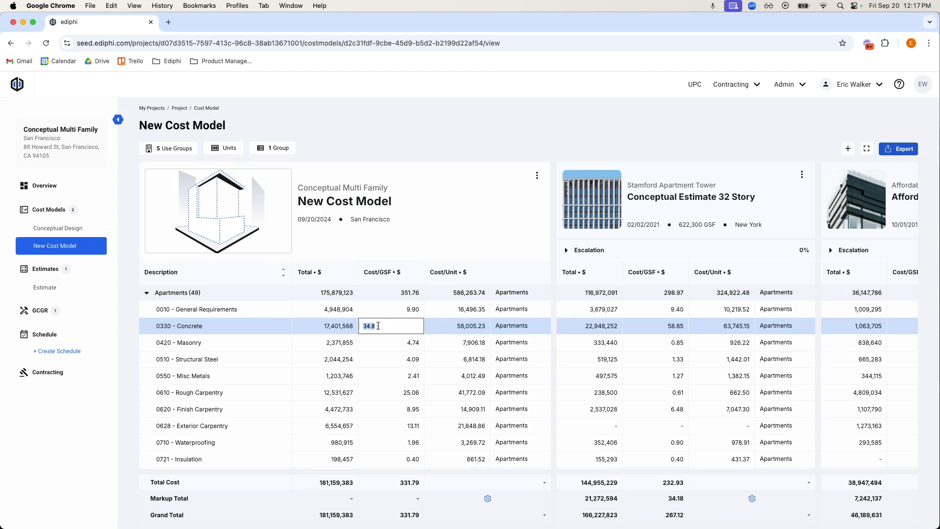
text(40)
key(Return)
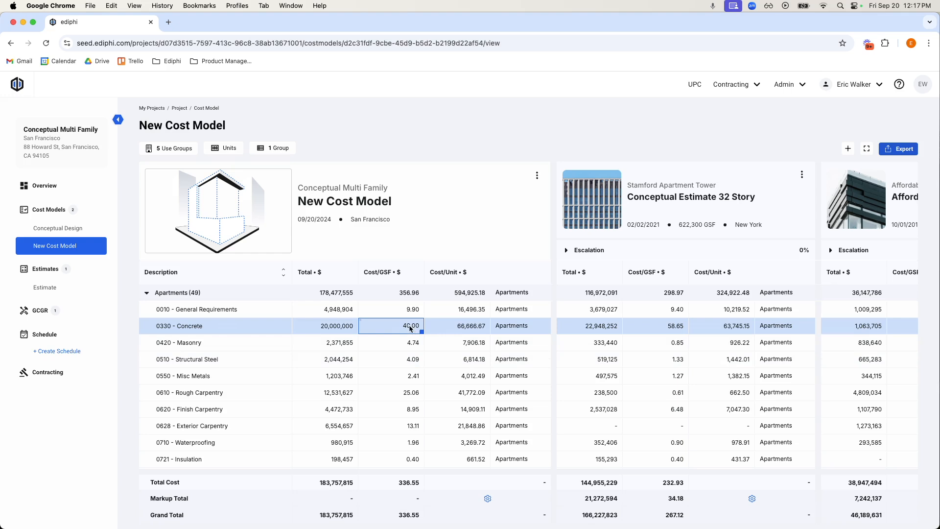
click(325, 327)
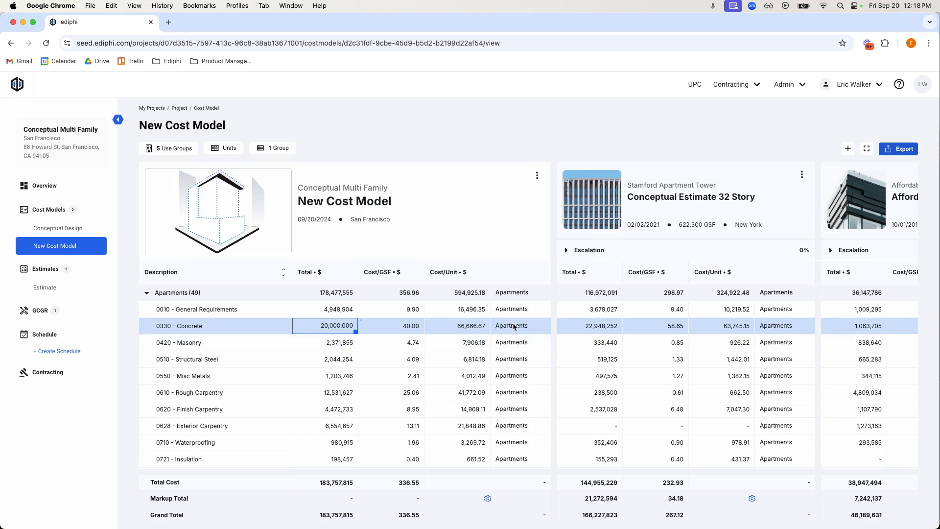
click(468, 330)
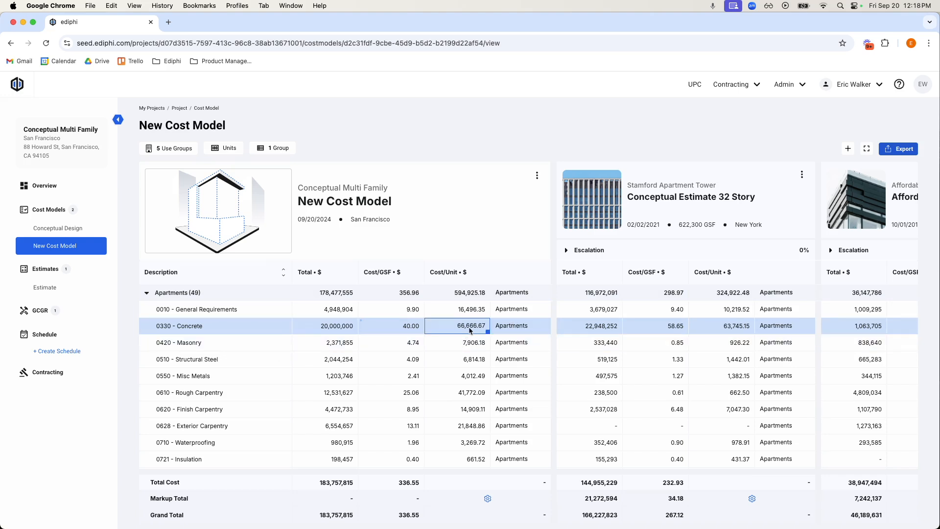
- Switch the Apartments unit of measure to Beds and check the 0330 - Concrete cost per bed
key(Right)
click(227, 150)
mouse_move(241, 217)
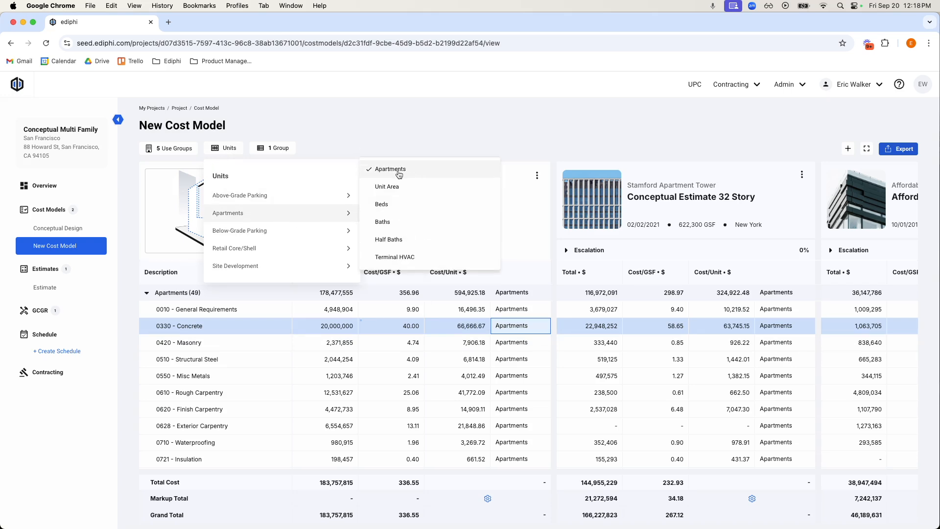
click(422, 208)
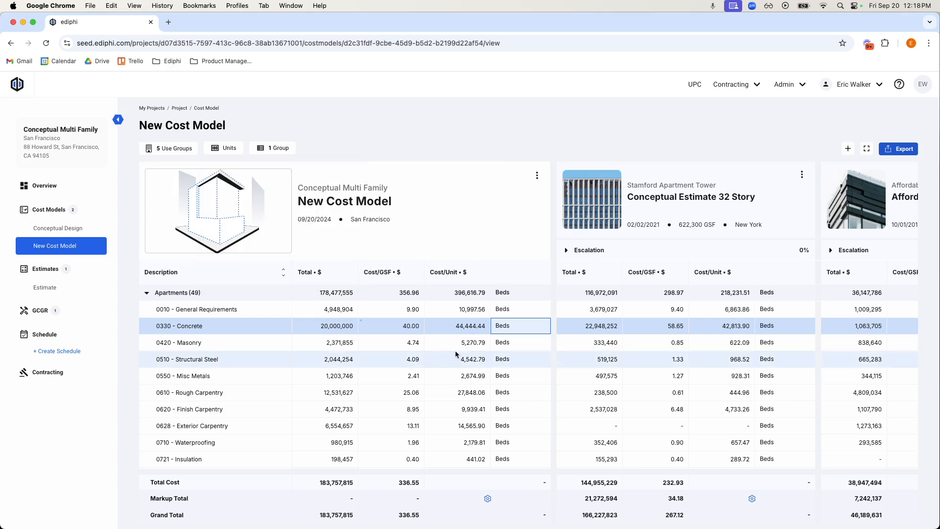
click(450, 329)
click(522, 327)
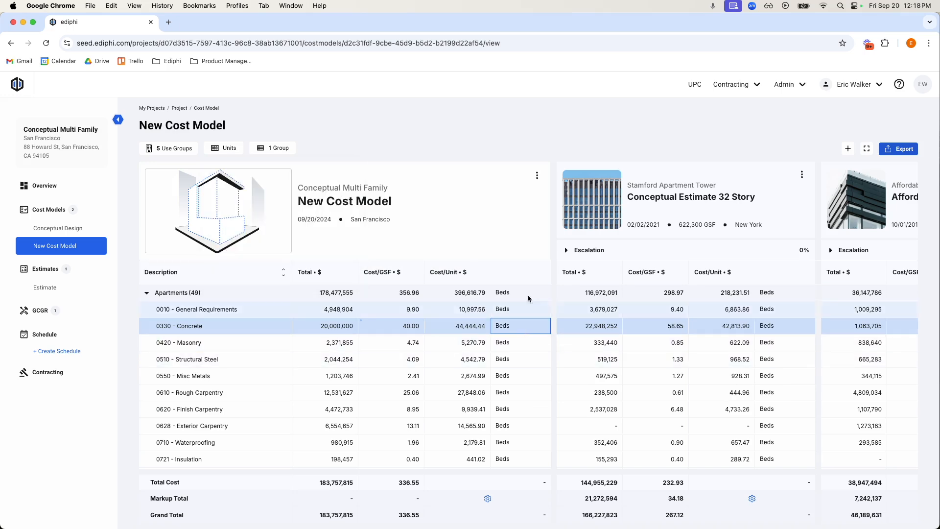
- Review the Apartments unit counts in the new cost model's use group details and close them without changes
click(538, 175)
click(518, 192)
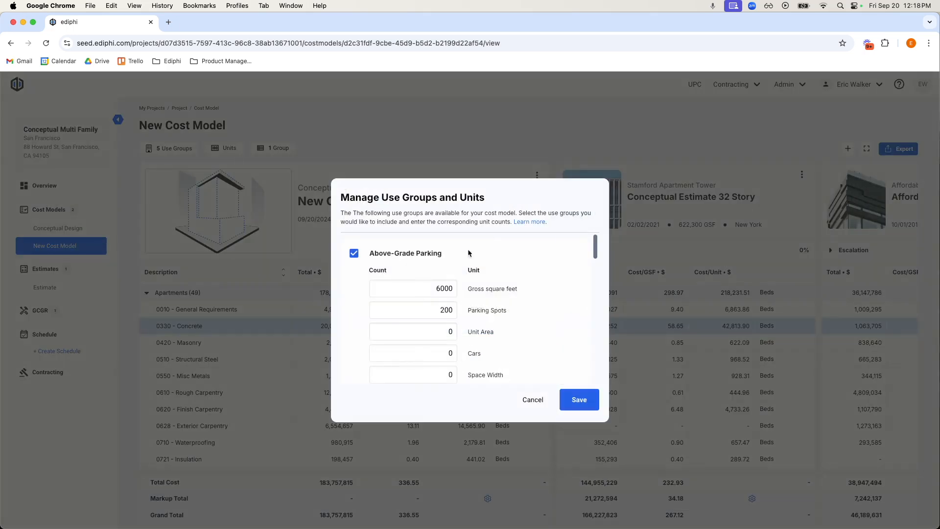
scroll(529, 306, down, 5)
scroll(530, 307, down, 8)
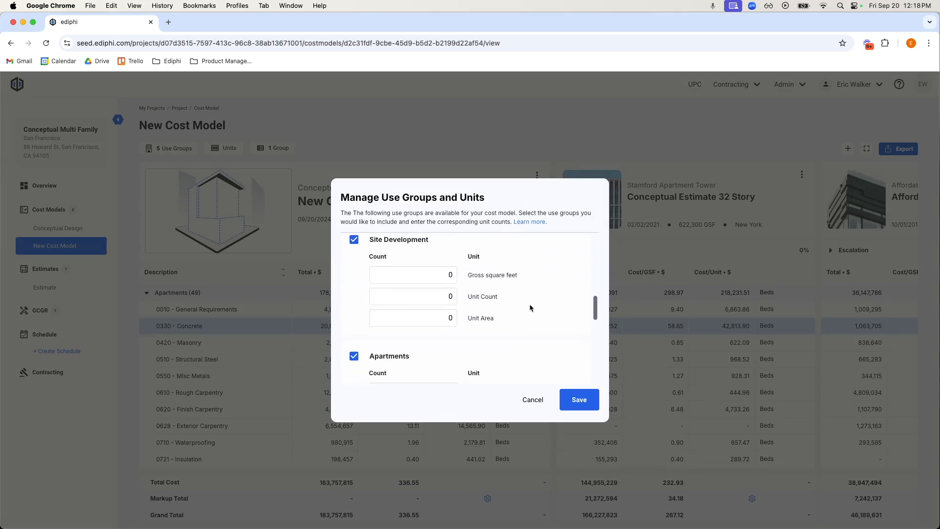
scroll(531, 303, down, 1)
drag(458, 276, 511, 278)
drag(465, 319, 496, 319)
click(533, 399)
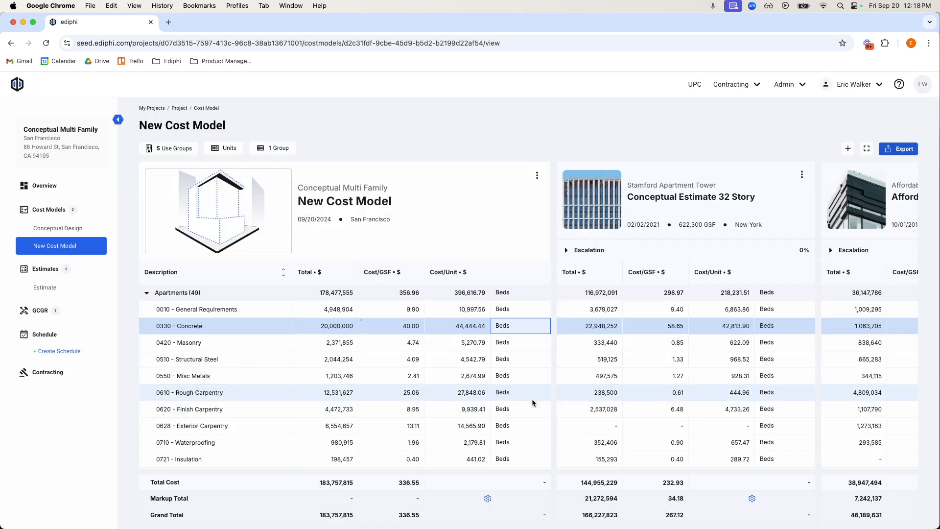
- Set the Apartments 0330 - Concrete cost per bed to 45000 and check its total and cost per gross square foot
click(471, 331)
click(331, 332)
click(385, 332)
click(328, 331)
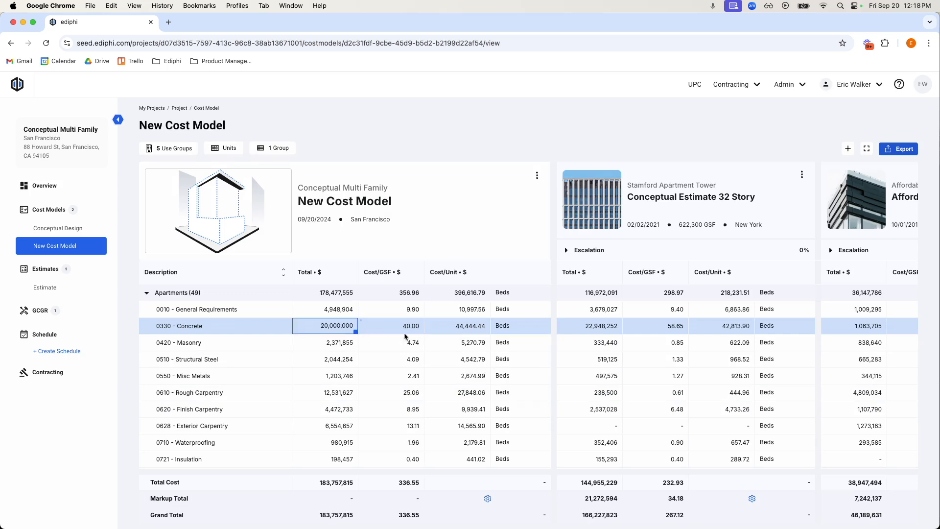
click(455, 330)
double_click(462, 330)
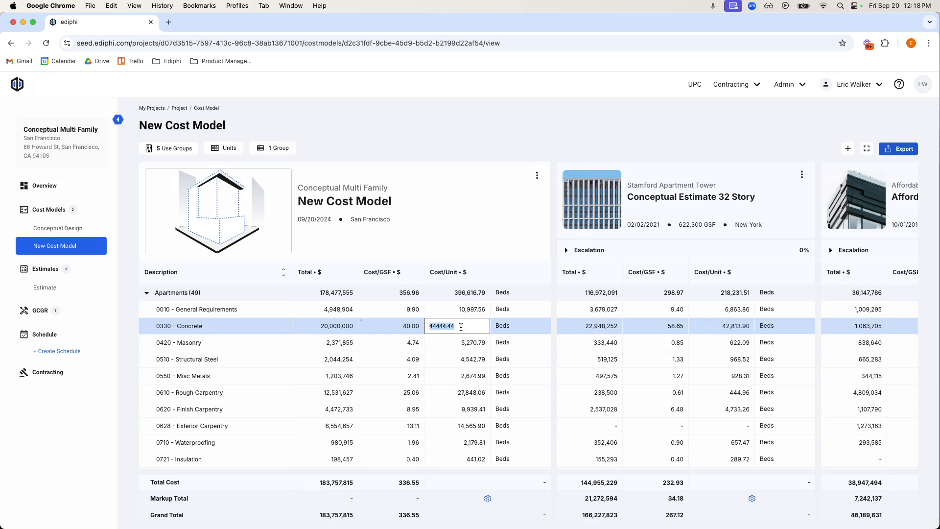
text(45000)
key(Escape)
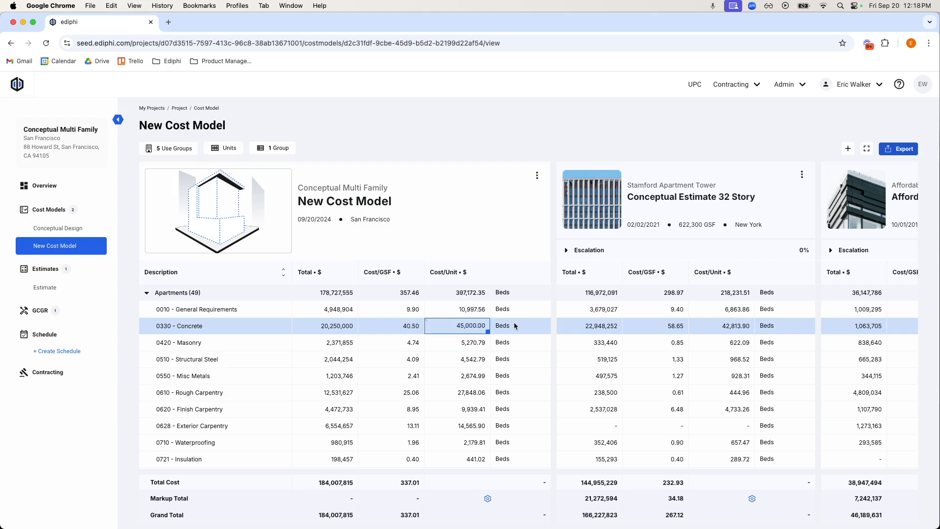
click(335, 331)
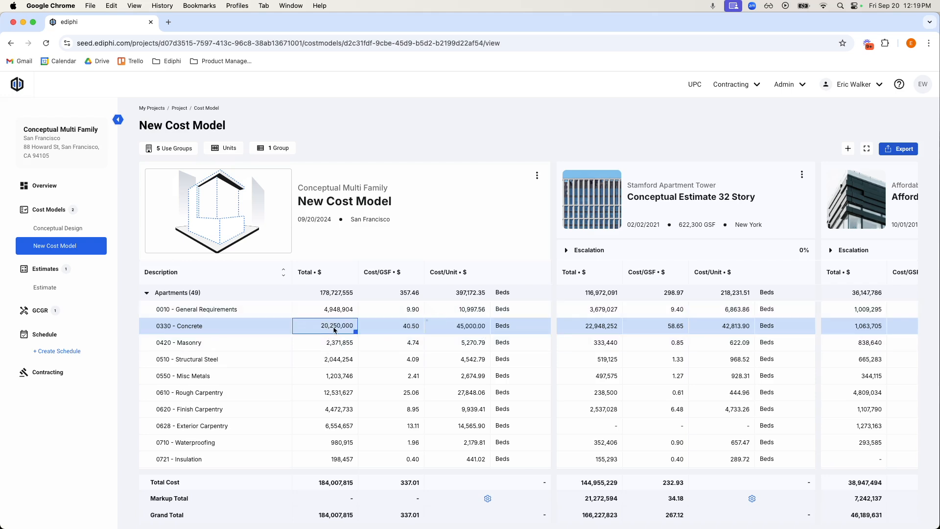
click(412, 327)
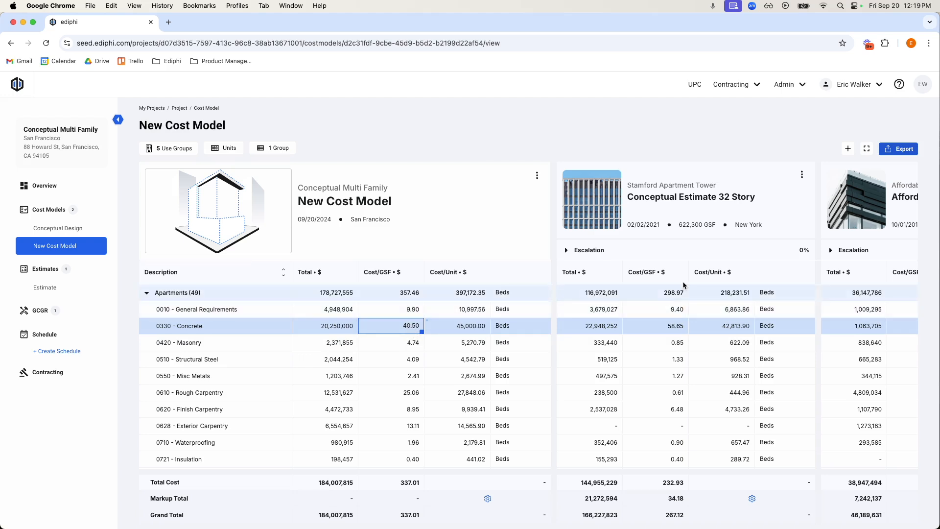
- Review the markups of Conceptual Estimate 32 Story, including the Fee formula, and close them
click(752, 499)
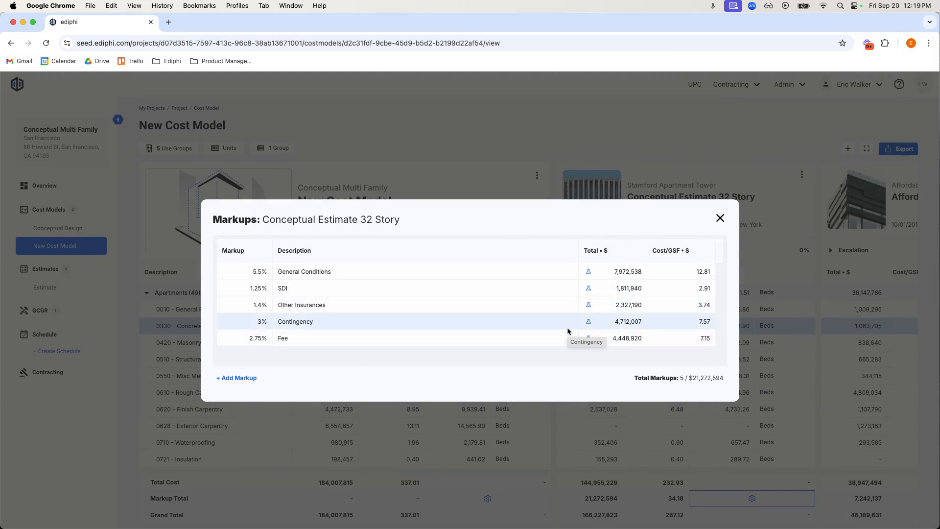
click(589, 338)
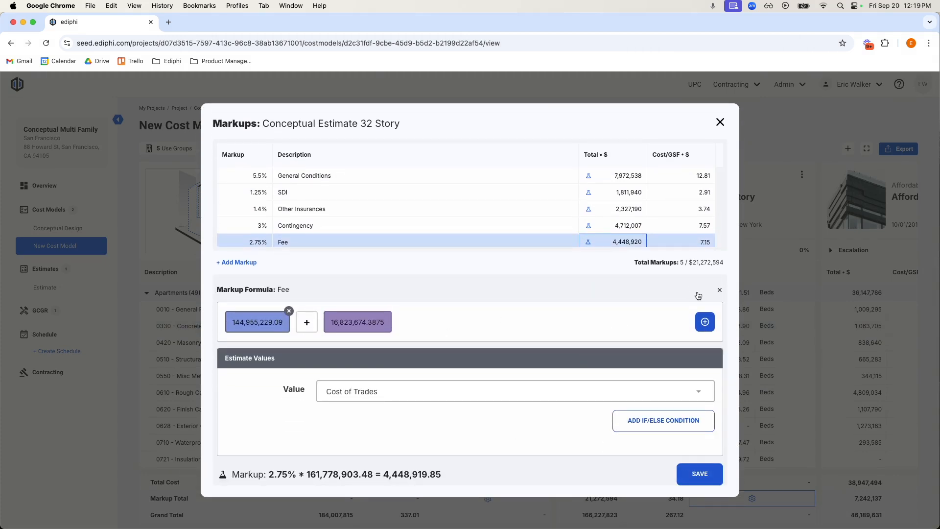
click(719, 290)
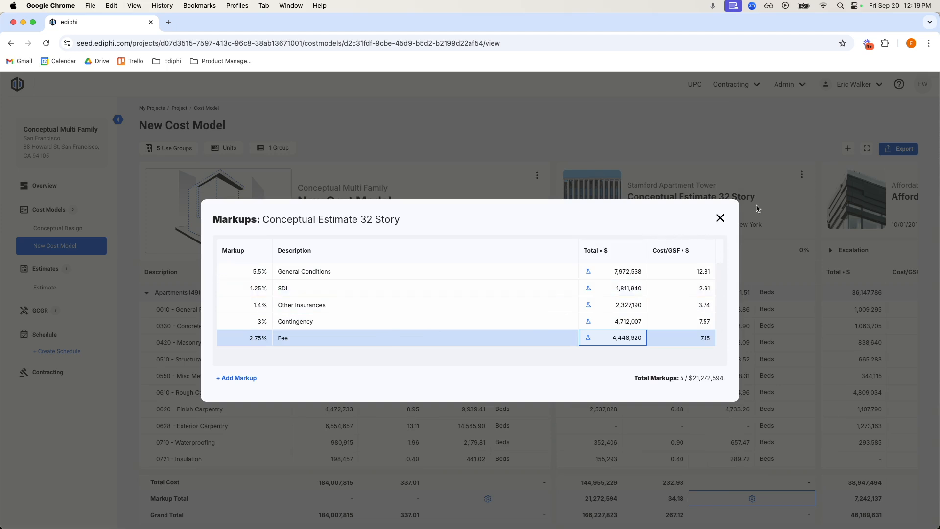
click(721, 219)
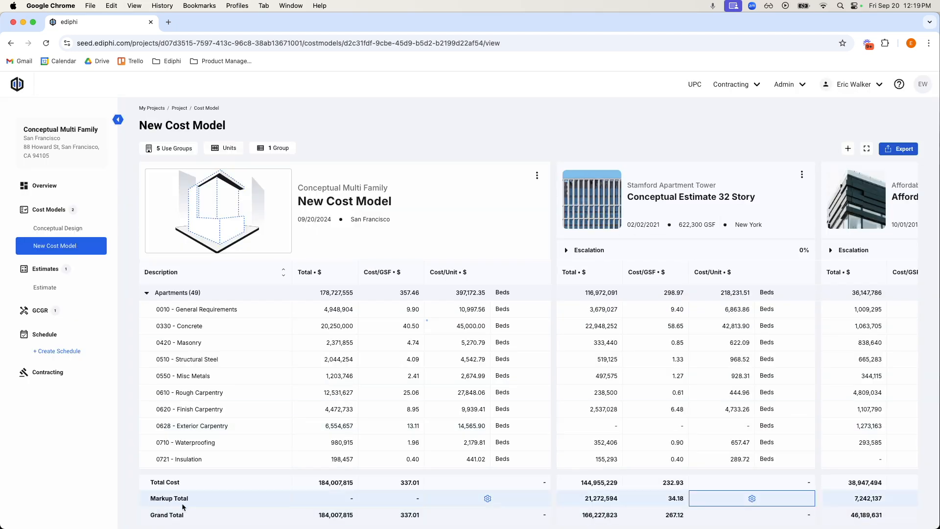
- Add a markup to the new cost model, review its formula with Cost of Trades as the value, and close without saving the formula
click(338, 502)
click(402, 502)
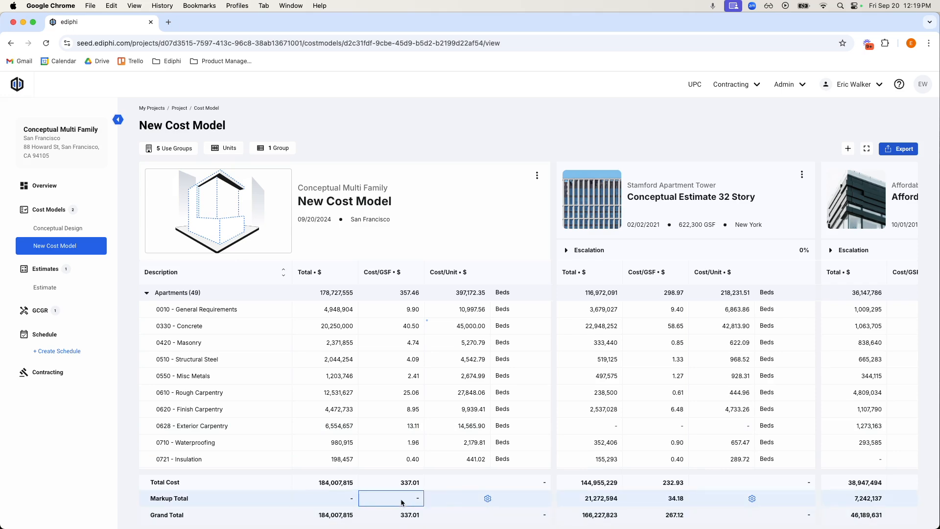
click(488, 499)
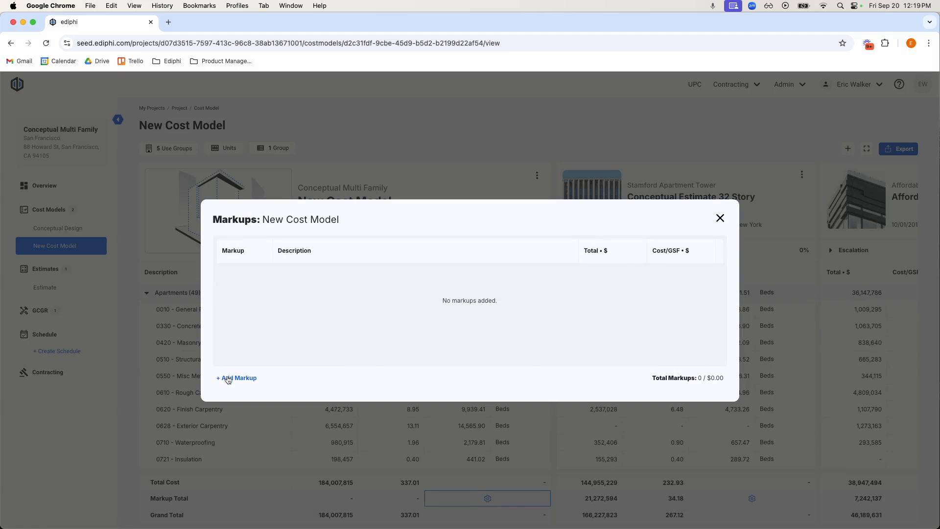
click(227, 378)
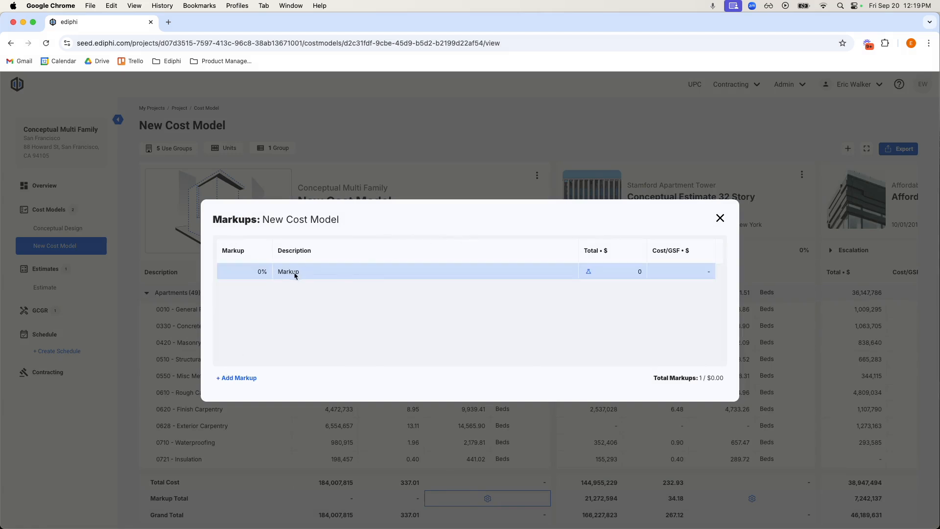
click(590, 273)
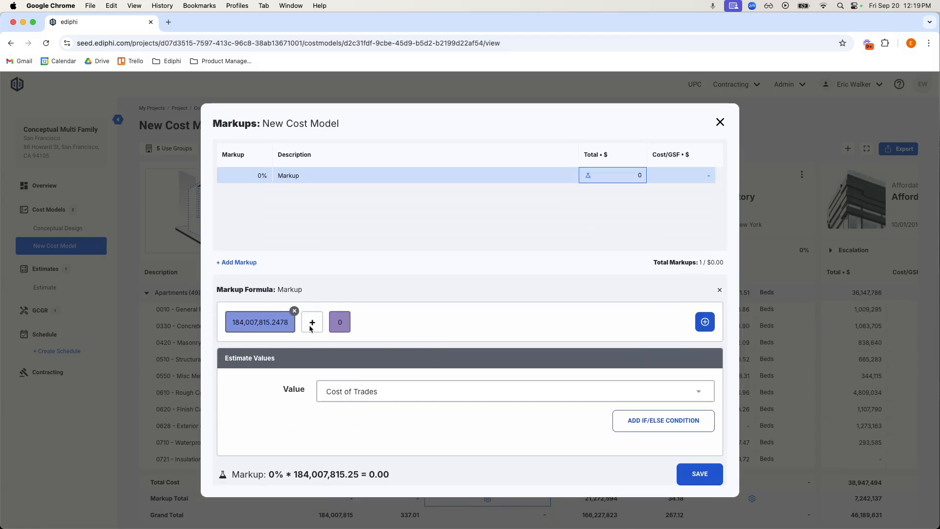
click(433, 394)
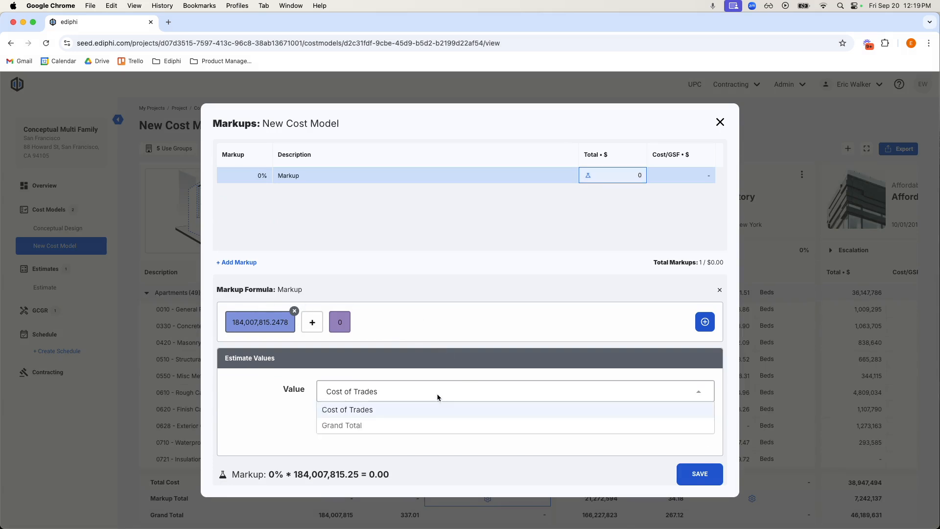
click(377, 412)
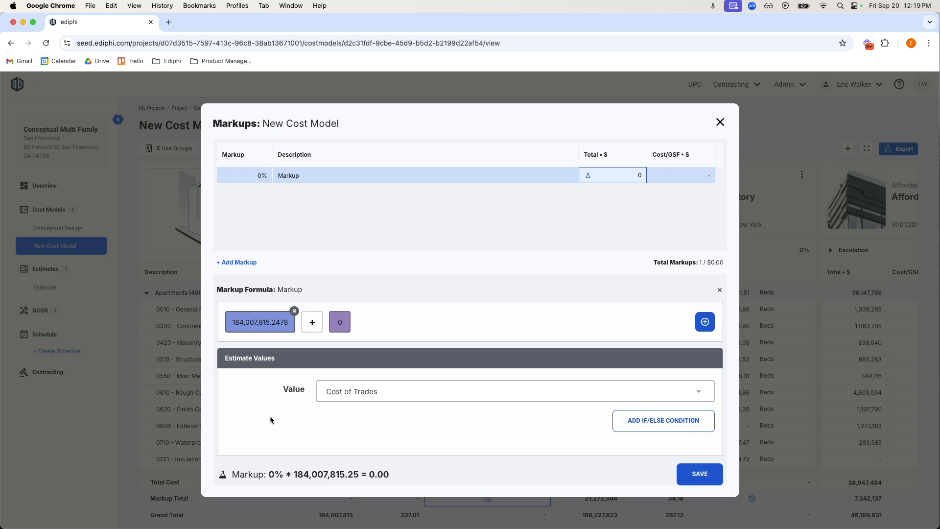
click(723, 122)
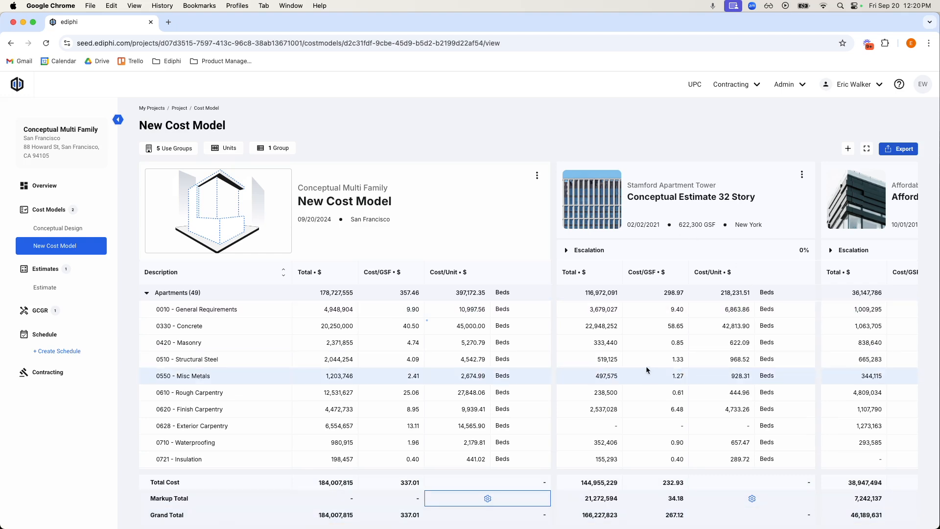
- Add the Casino and Hotel Conceptual Estimate to the new cost model as a benchmark
click(633, 348)
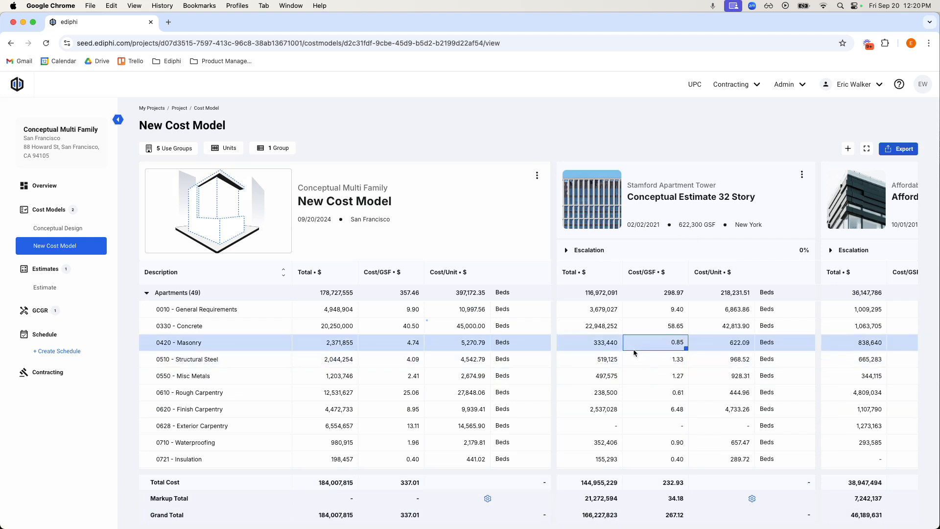
click(848, 152)
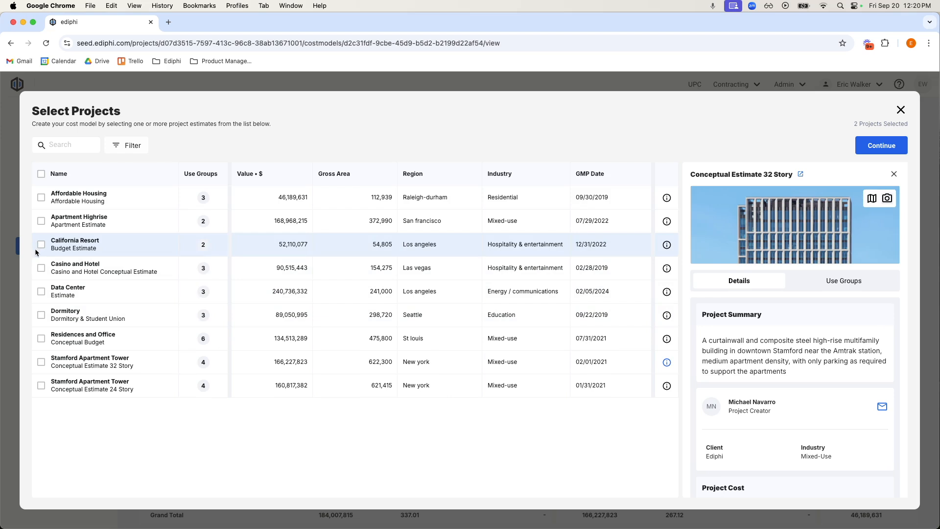
click(42, 272)
click(41, 268)
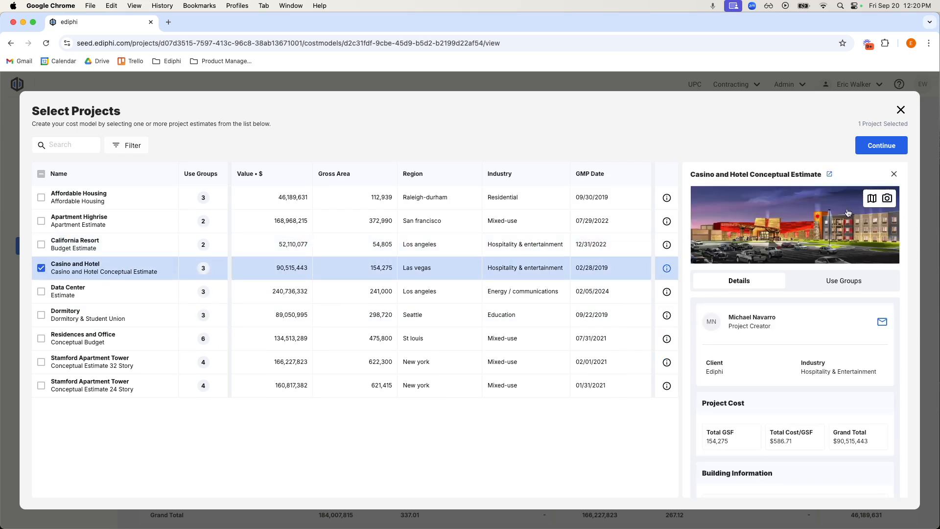
click(872, 145)
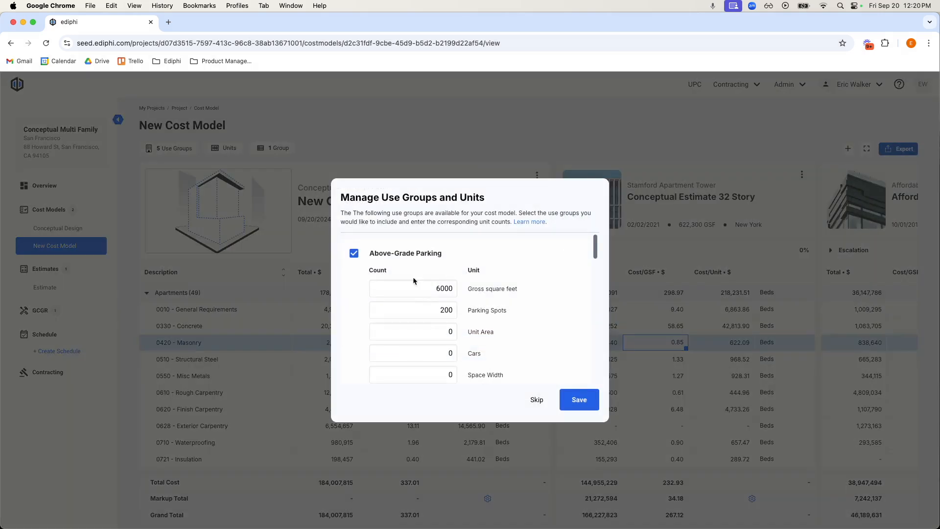
- Review the Gaming and Hotel use groups and their unit counts, and save with both included
scroll(536, 310, down, 2)
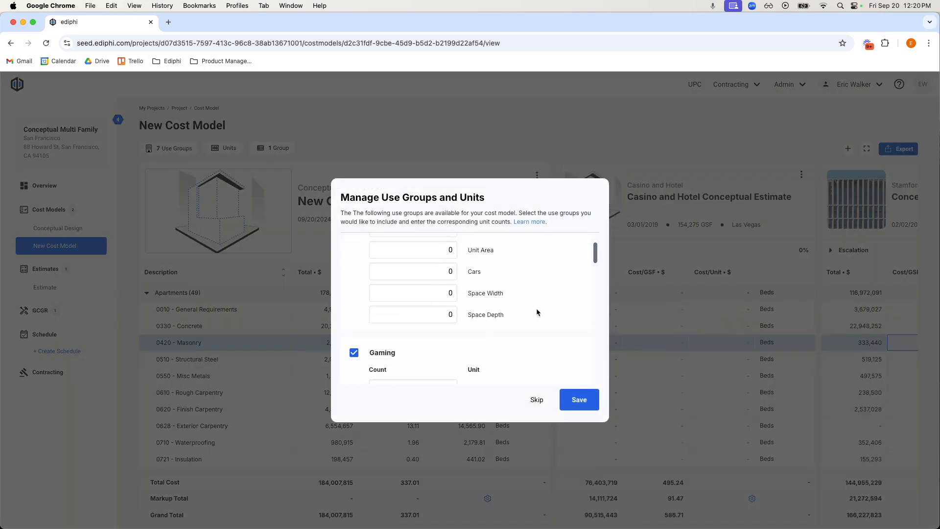
scroll(536, 311, down, 2)
drag(400, 258, 367, 258)
scroll(564, 293, down, 5)
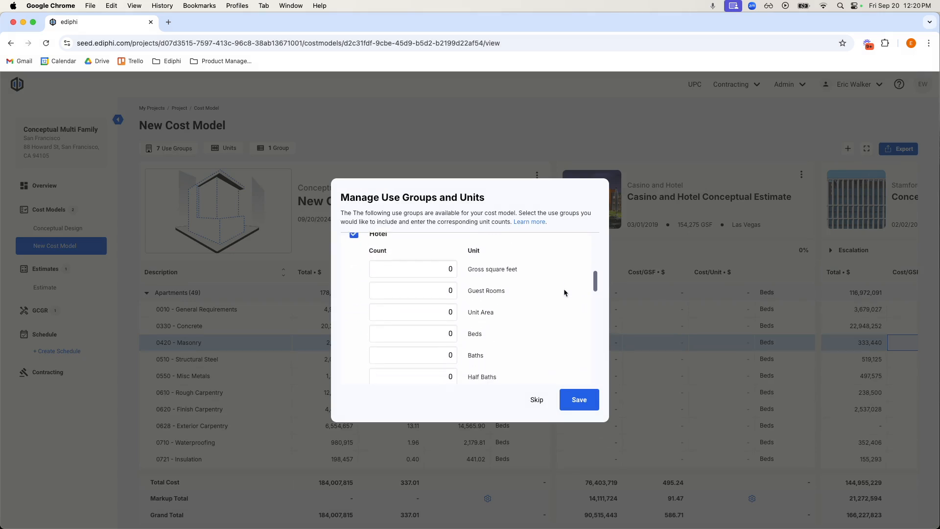
scroll(562, 292, up, 1)
drag(398, 259, 367, 259)
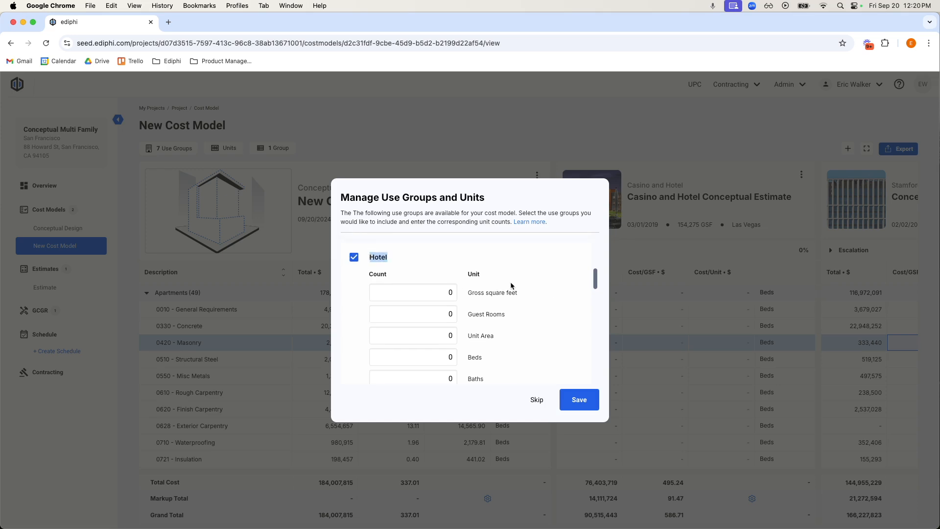
scroll(557, 287, down, 1)
scroll(554, 289, up, 2)
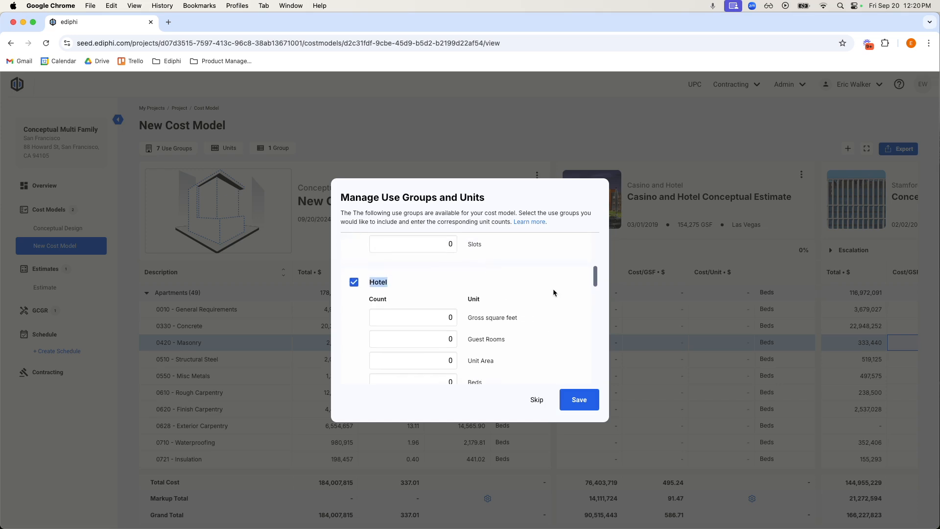
click(575, 401)
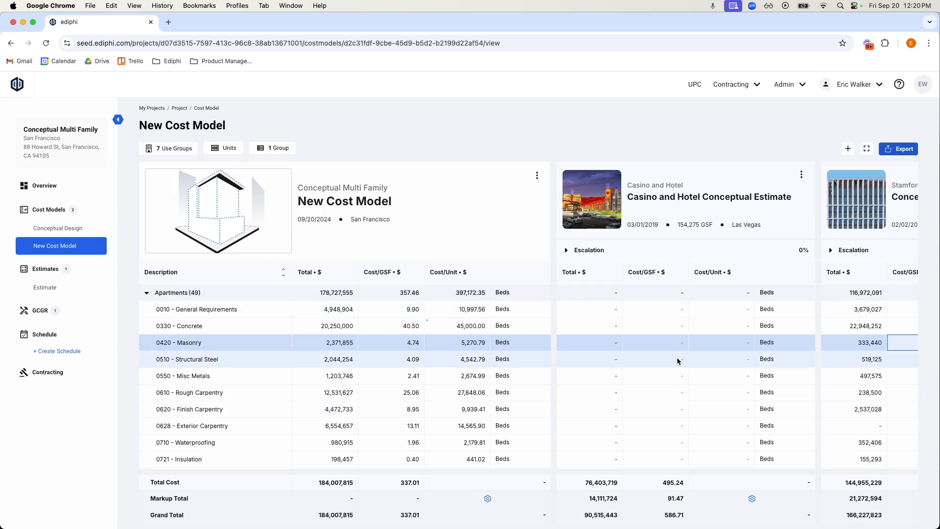
- Remove the Casino and Hotel Conceptual Estimate from the cost model and confirm its deletion
click(802, 175)
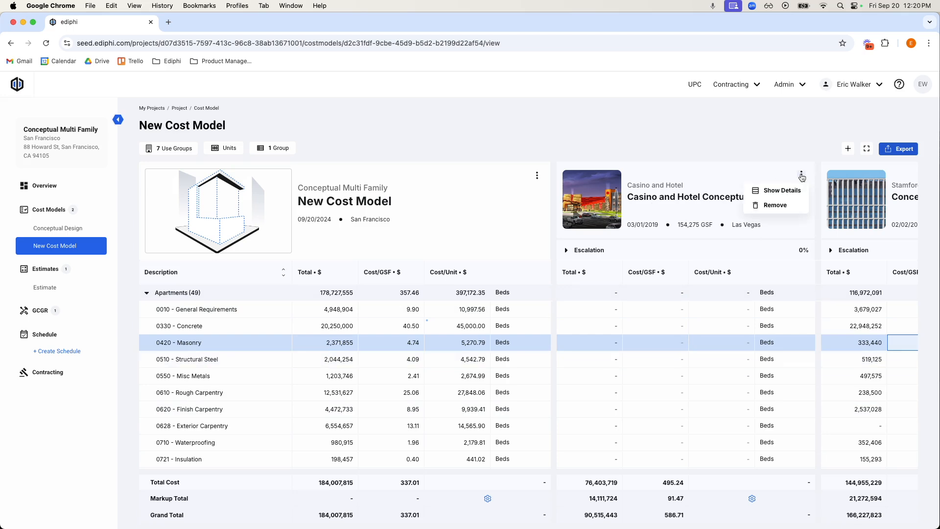
click(774, 206)
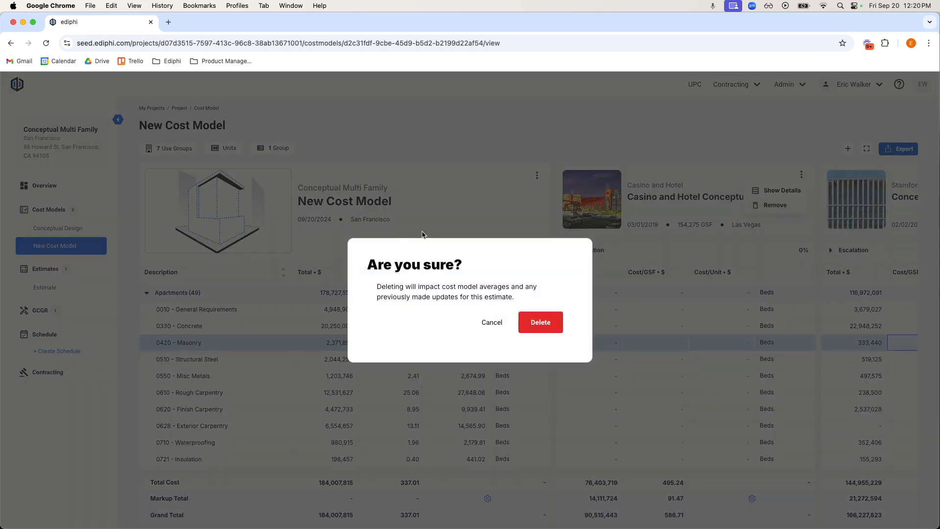
click(546, 323)
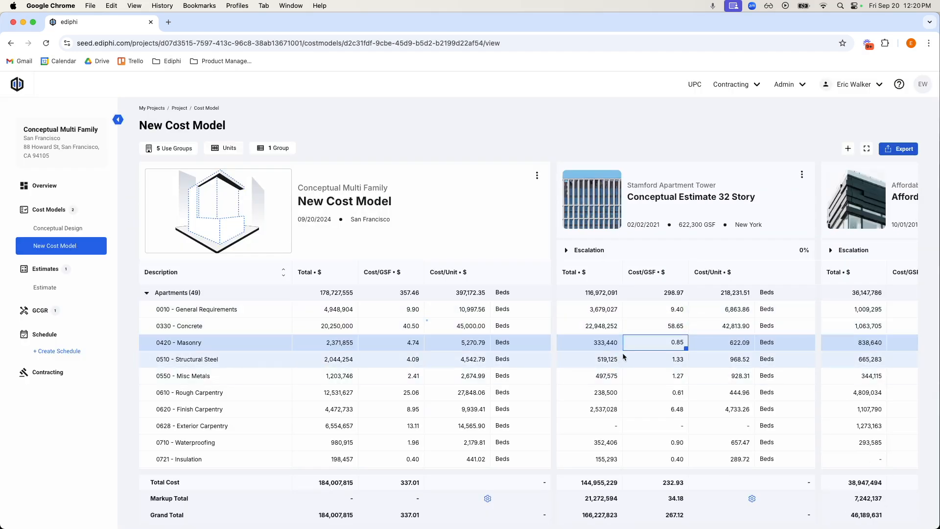
scroll(733, 357, right, 5)
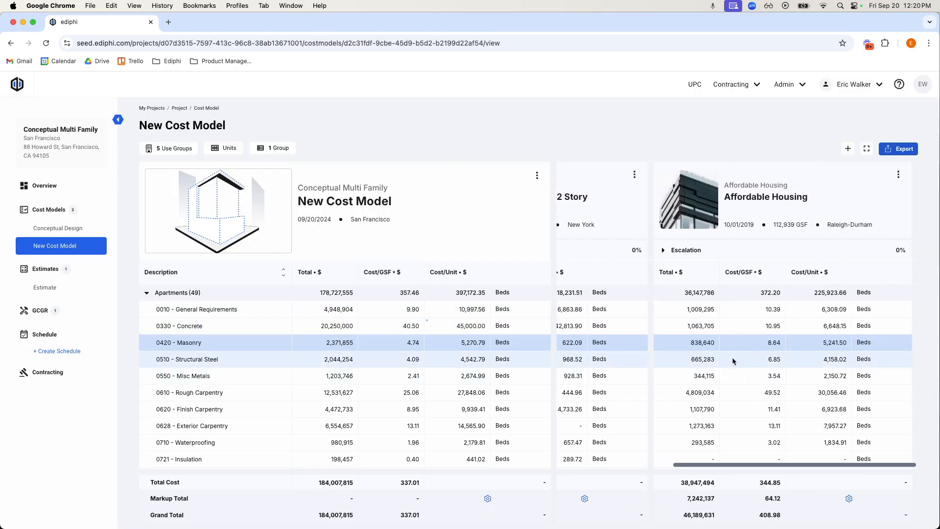
scroll(730, 352, left, 5)
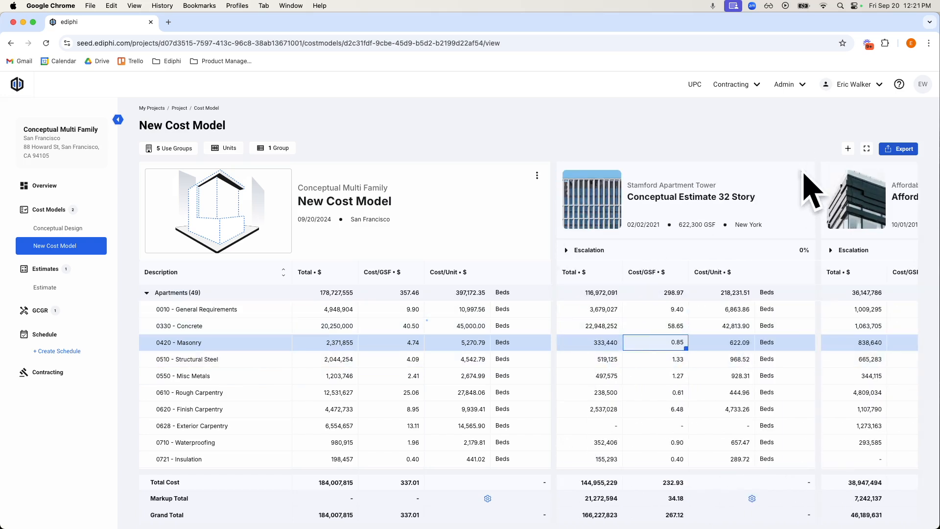
click(643, 322)
click(643, 360)
click(646, 382)
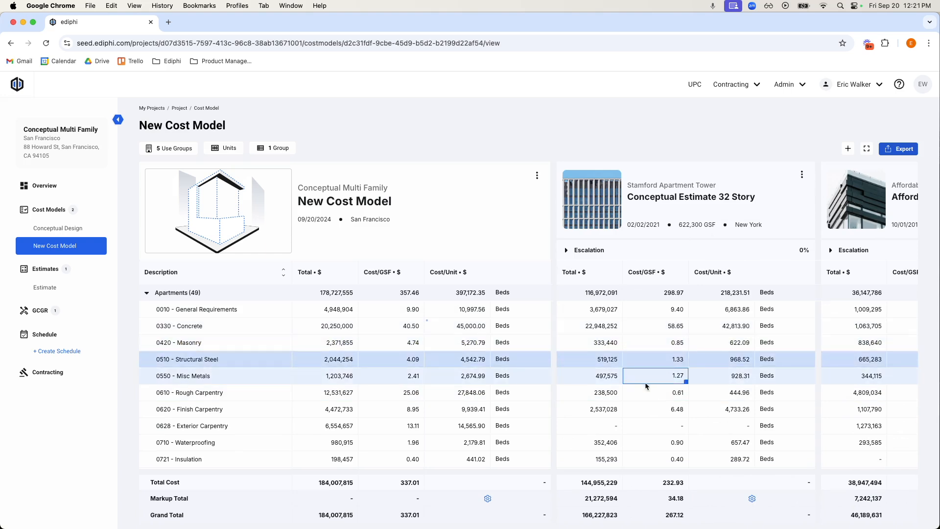
- Show the details of Conceptual Estimate 32 Story, collapse the project navigation, and read the project summary
click(802, 175)
click(784, 191)
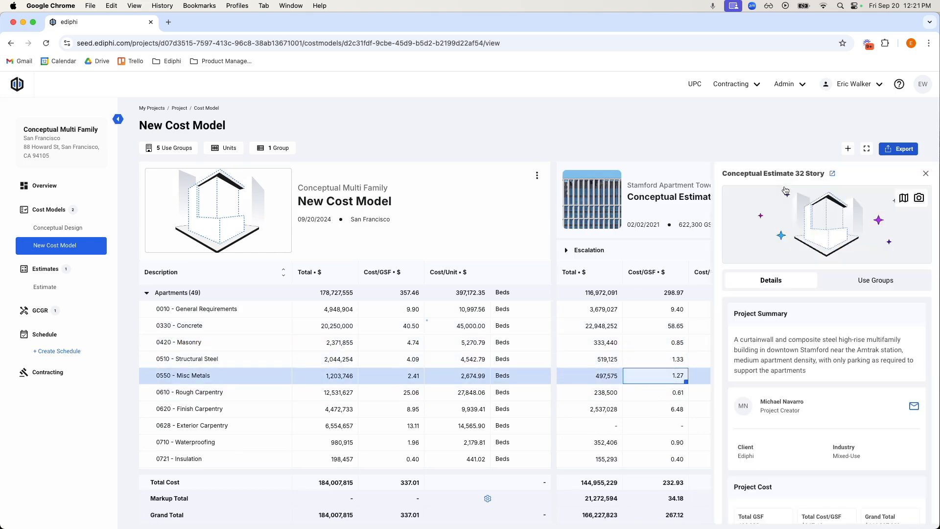
scroll(616, 368, right, 2)
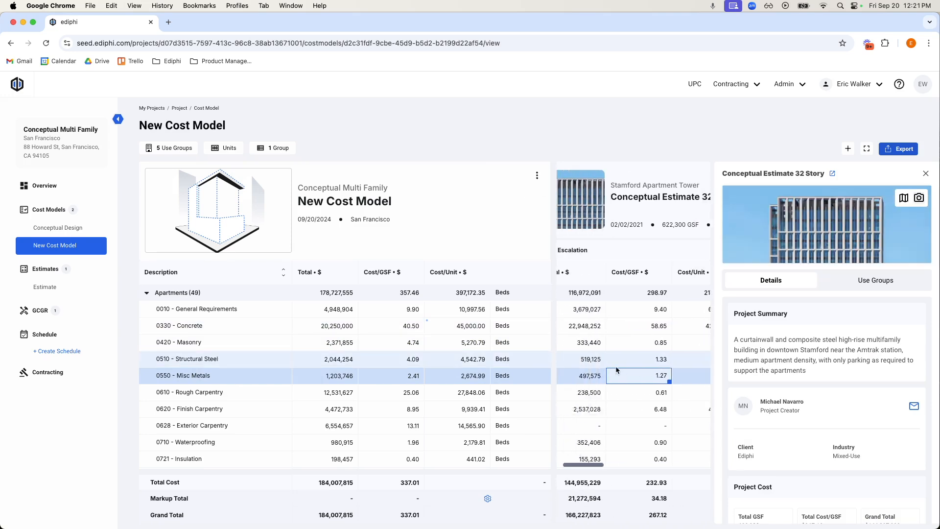
scroll(617, 370, left, 1)
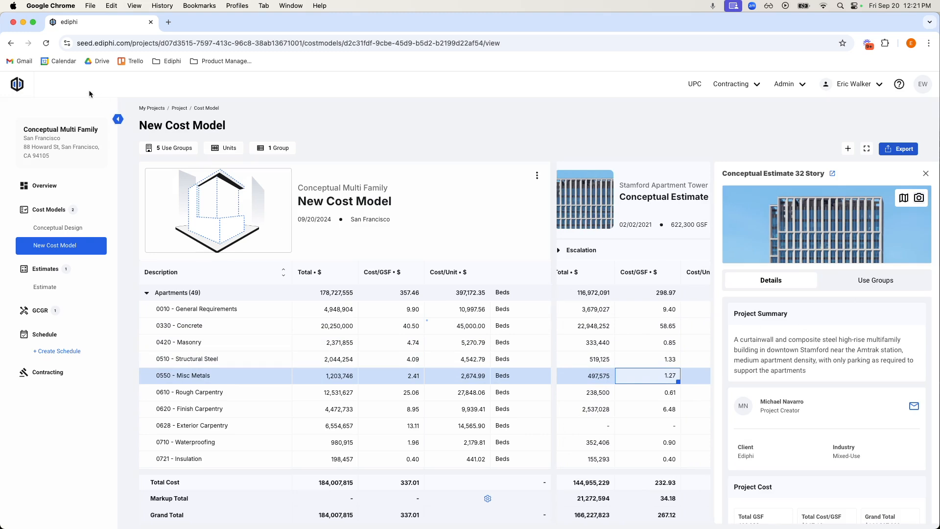
click(112, 121)
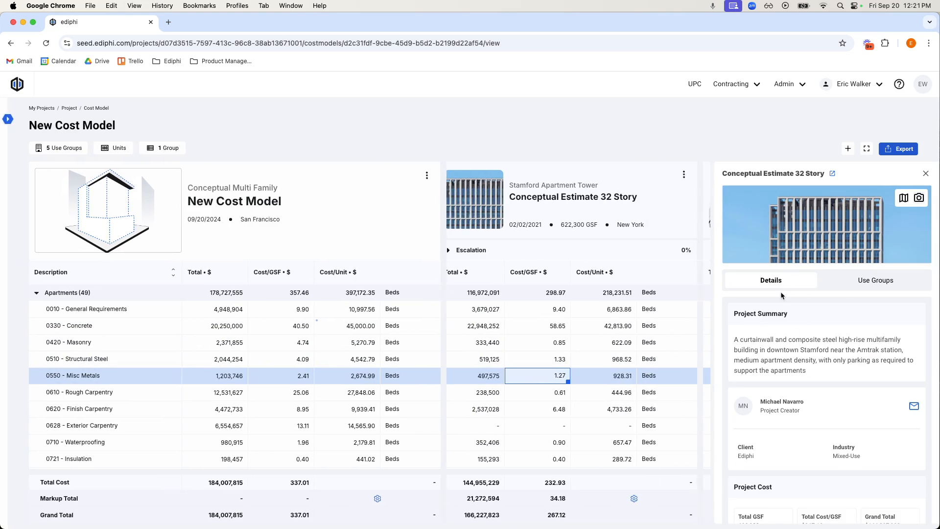
scroll(805, 346, down, 1)
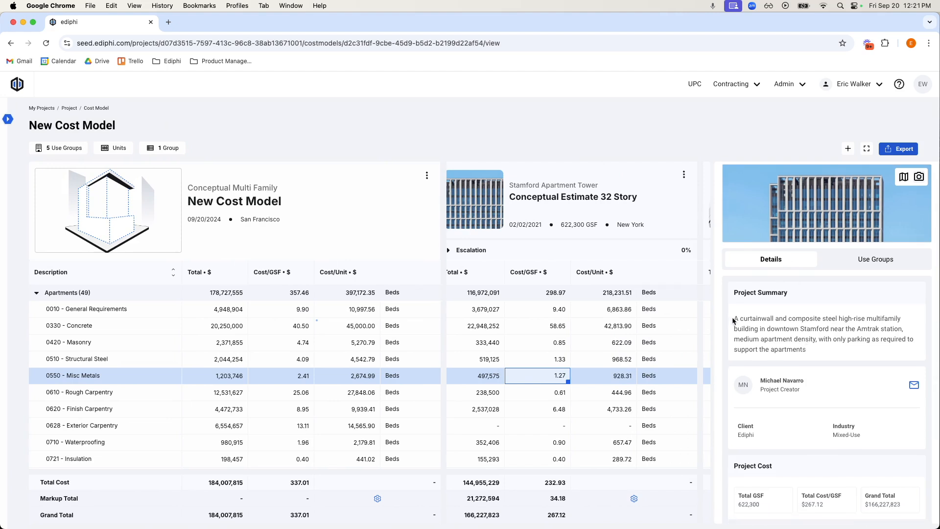
drag(735, 317, 857, 348)
scroll(848, 352, down, 3)
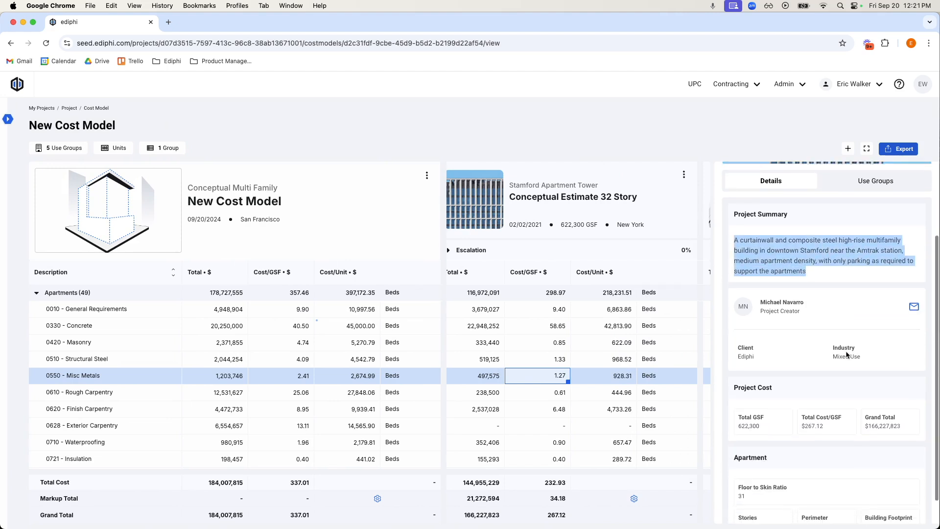
- Start an email to the project creator of Conceptual Estimate 32 Story and close it unsent
click(912, 306)
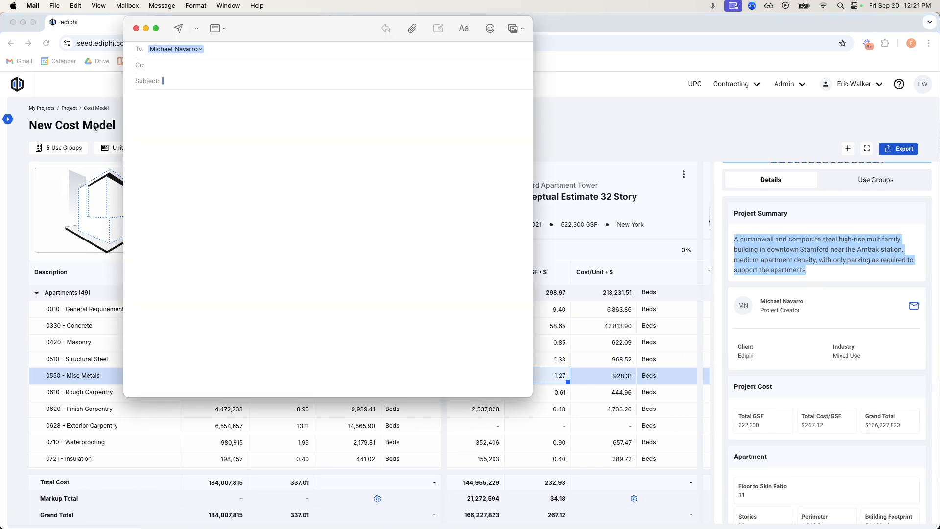
click(136, 29)
click(314, 246)
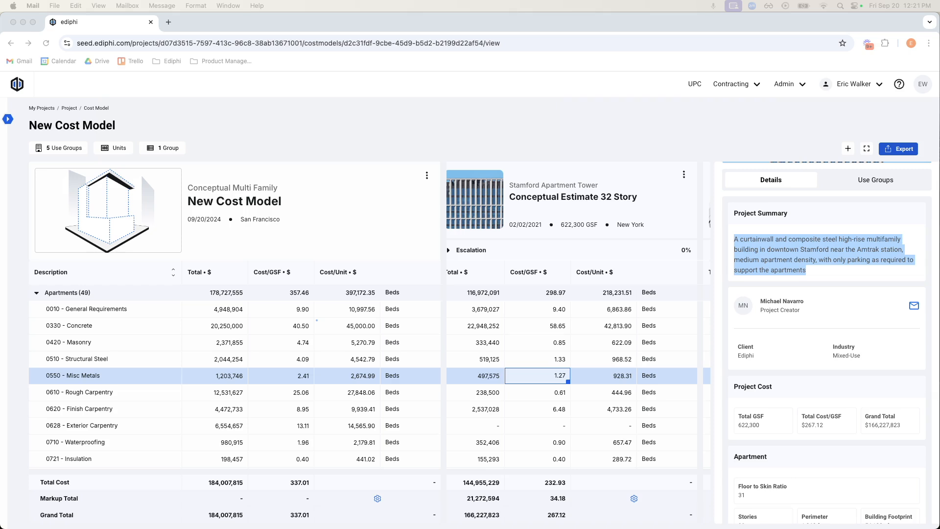
- Review the estimate's project cost, building data and Apartments use group unit costs, and return to its details
scroll(832, 306, down, 1)
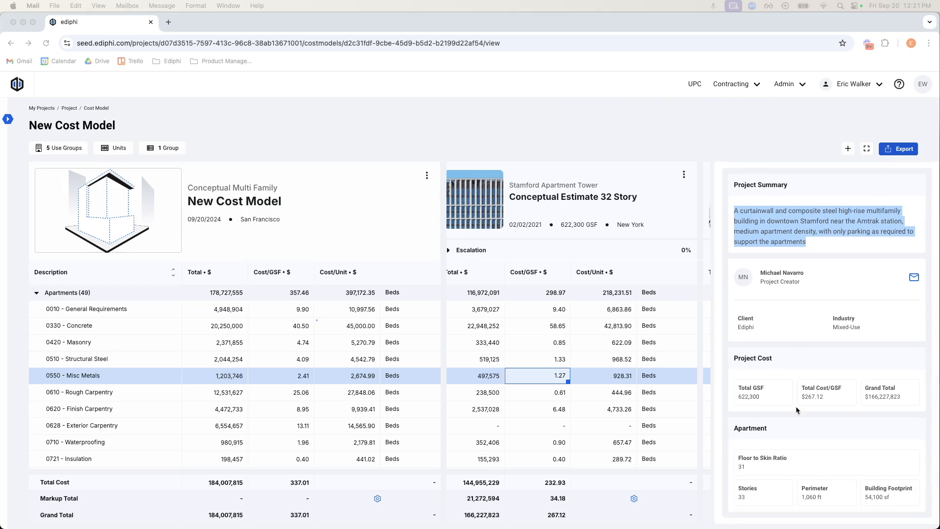
scroll(818, 352, up, 5)
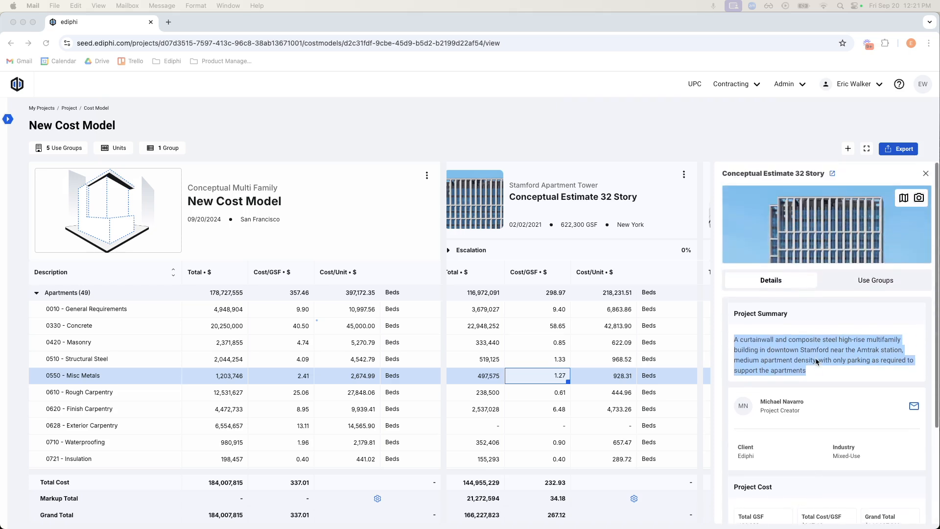
click(881, 282)
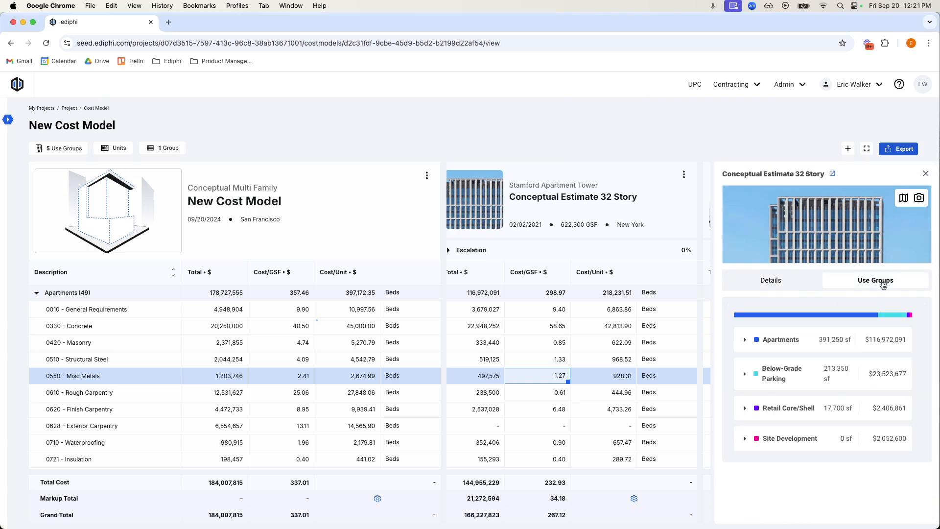
click(744, 339)
scroll(787, 392, down, 3)
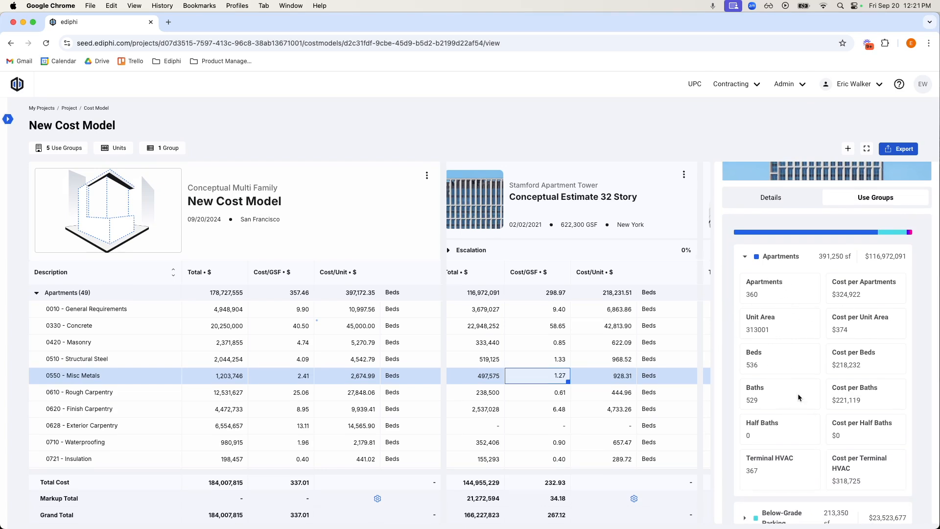
click(746, 256)
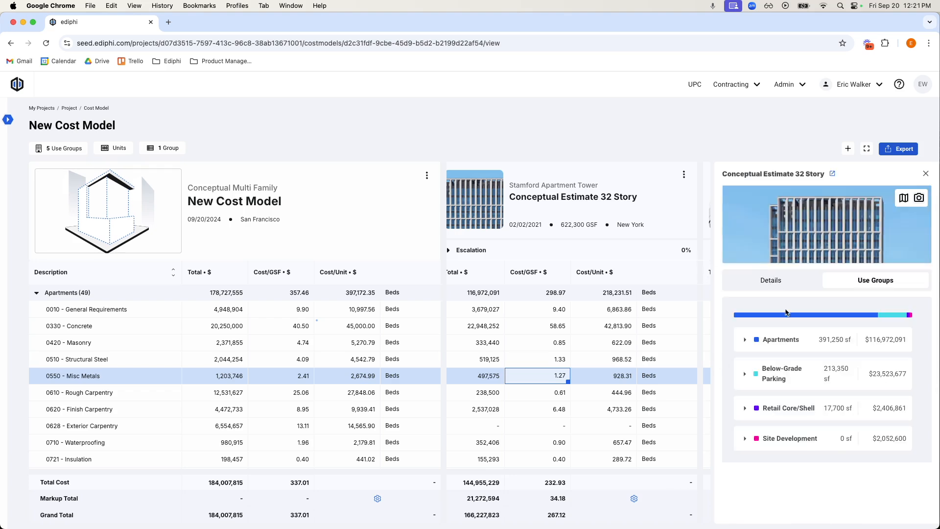
click(786, 281)
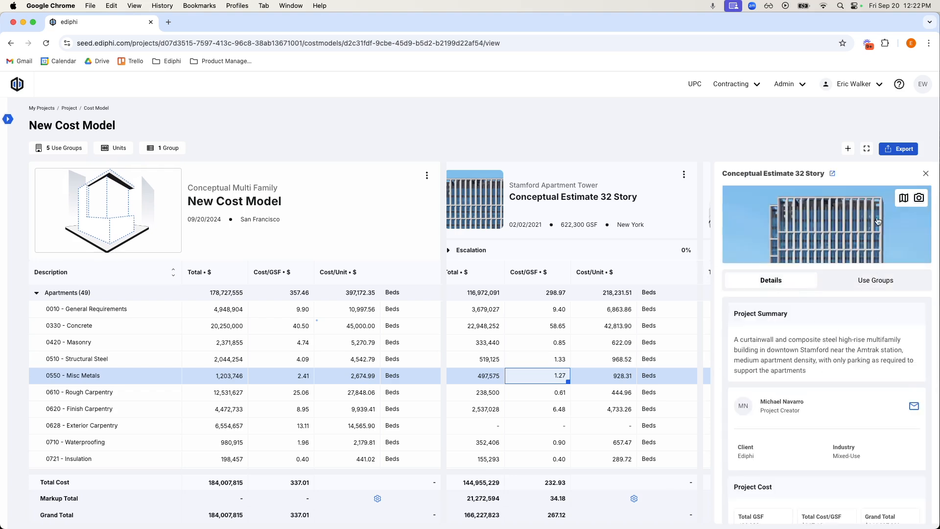
- Open the full Conceptual Estimate 32 Story from its details and display its detailed summary
click(833, 175)
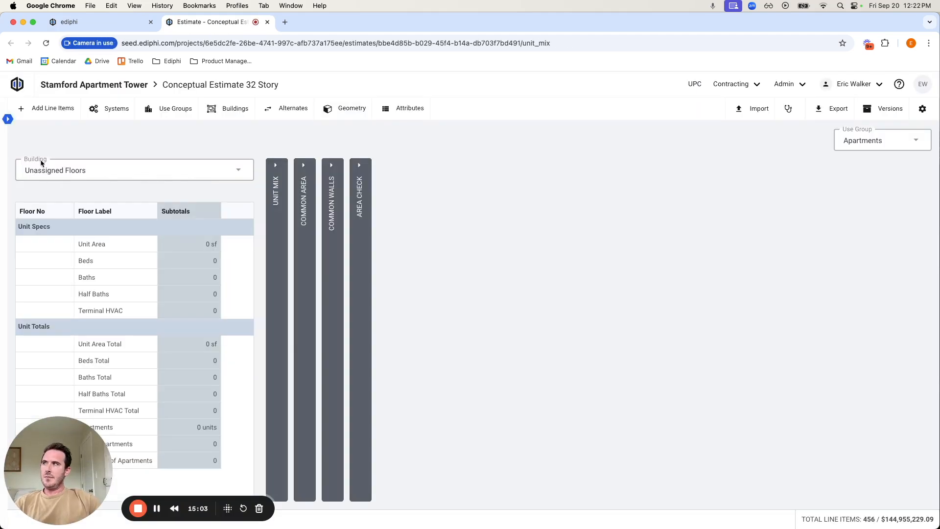
click(8, 120)
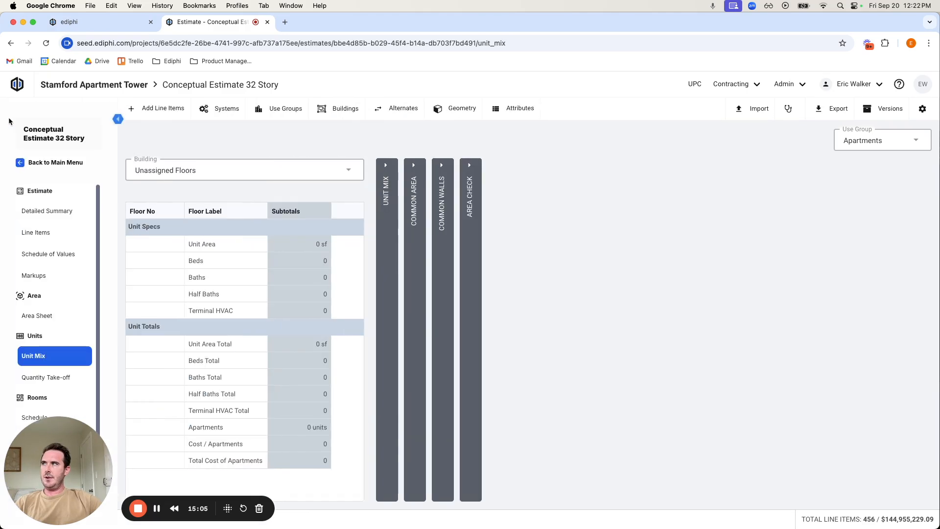
click(42, 220)
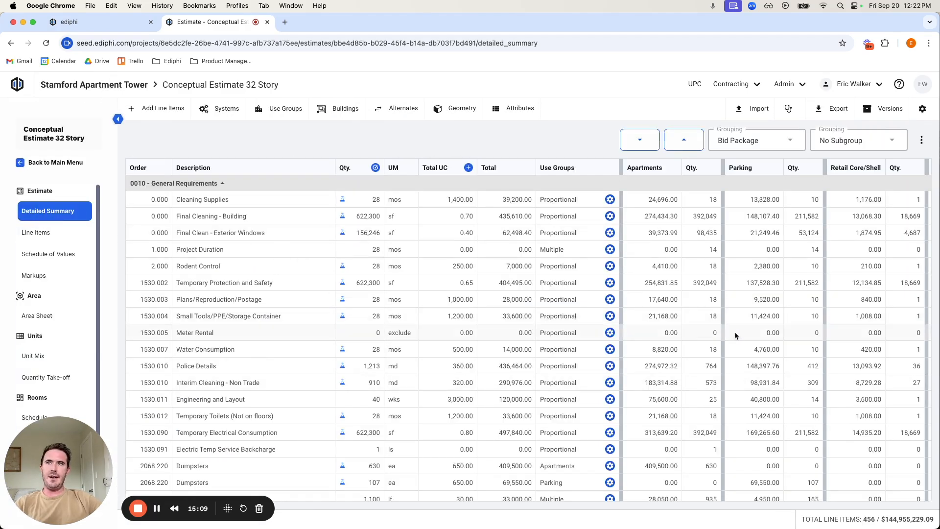
- Examine the detailed summary's line items through Masonry and Structural Steel, and check the subgroup options, keeping No Subgroup
scroll(695, 330, down, 20)
scroll(694, 330, down, 6)
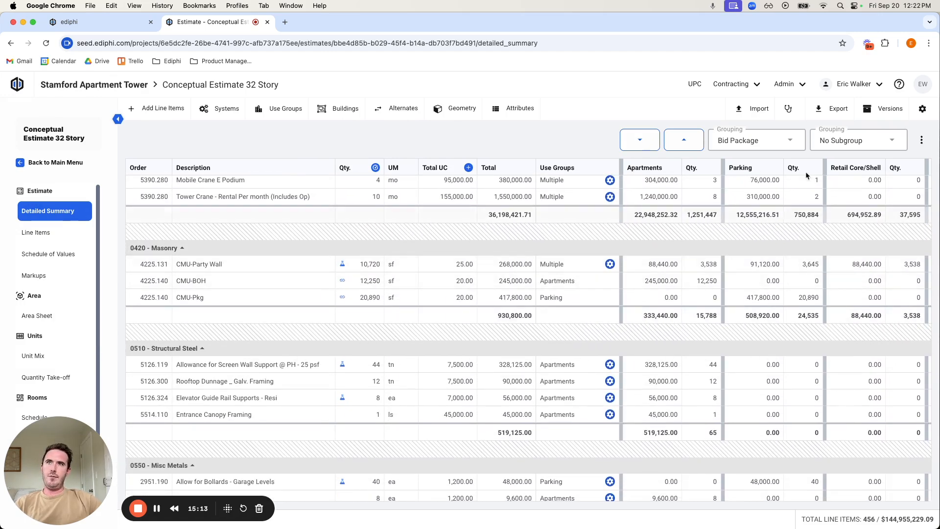
click(872, 141)
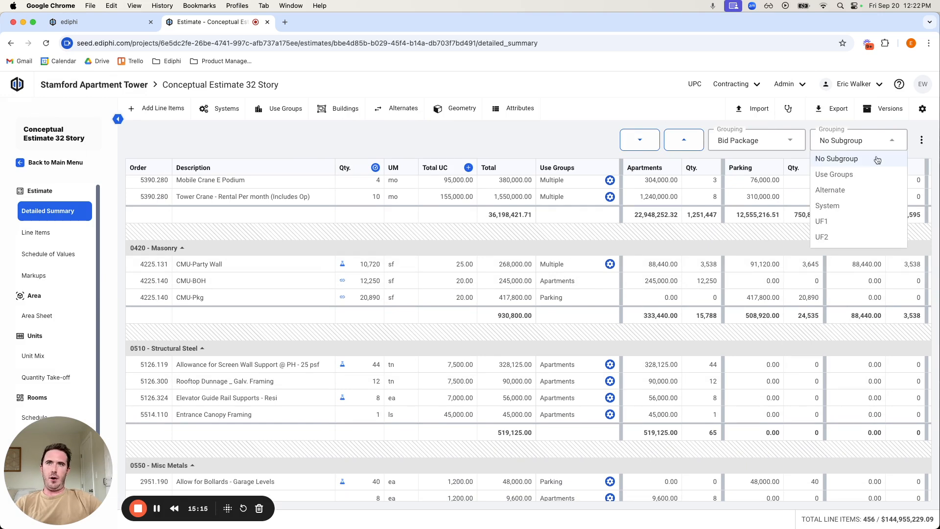
click(899, 144)
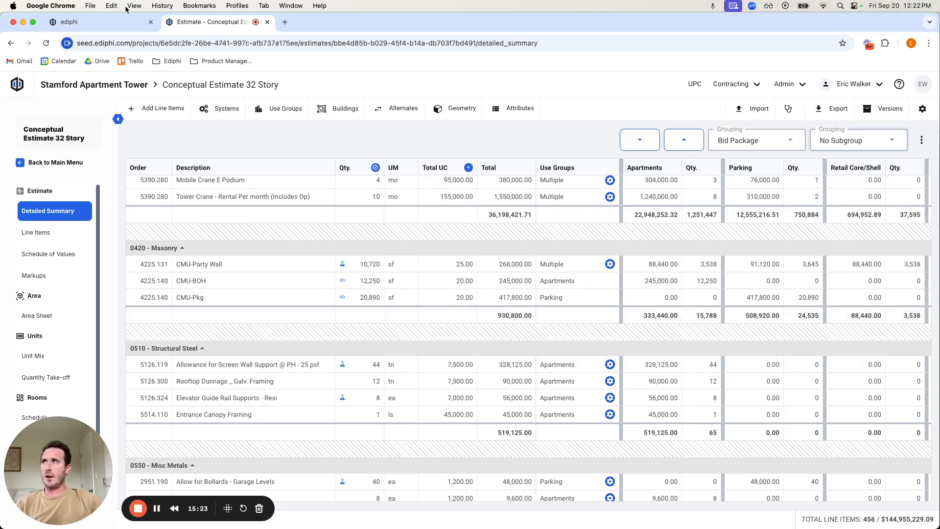
- Return to the New Cost Model, close the estimate details, and compare the Apartments Structural Steel cost/GSF with both benchmarks
key(ctrl+shift+Tab)
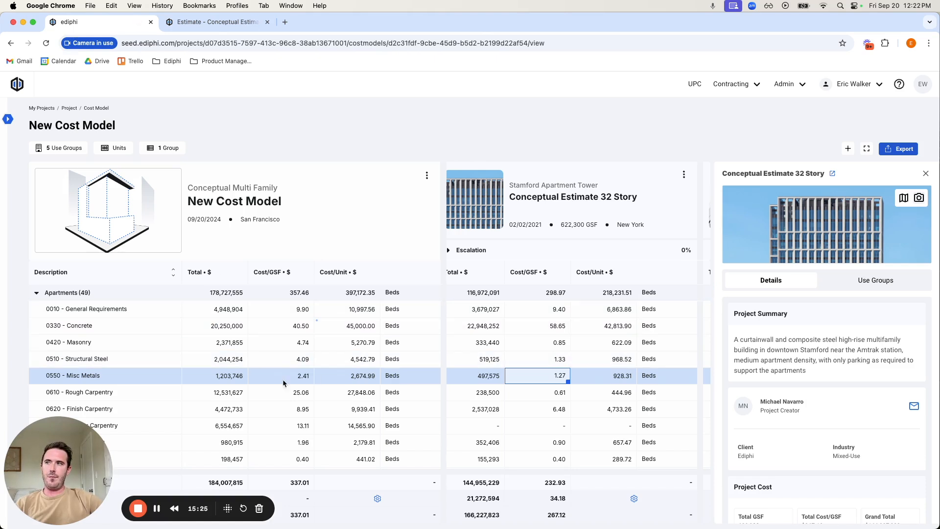
click(926, 173)
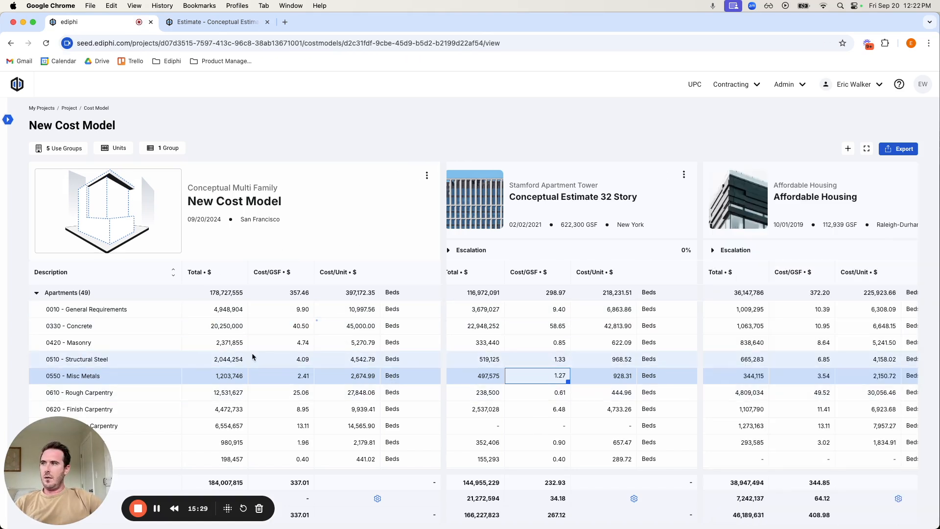
click(539, 362)
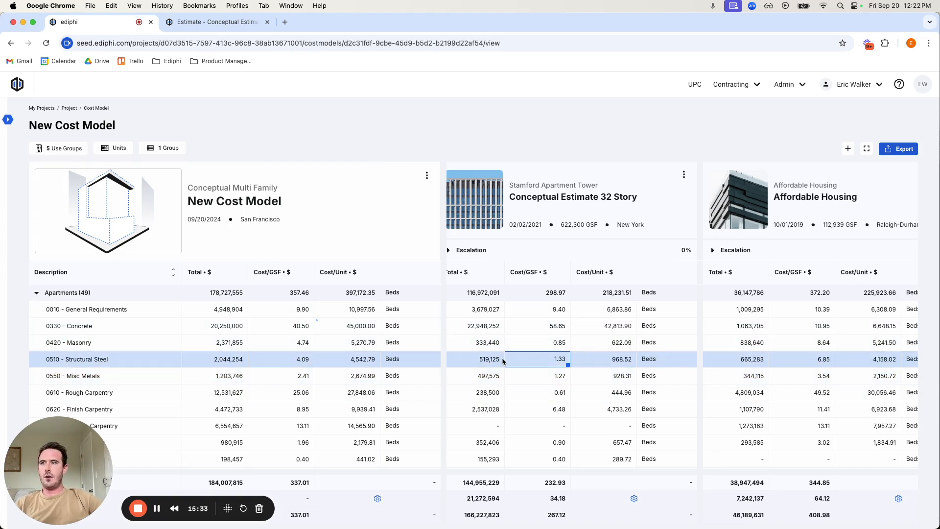
click(275, 361)
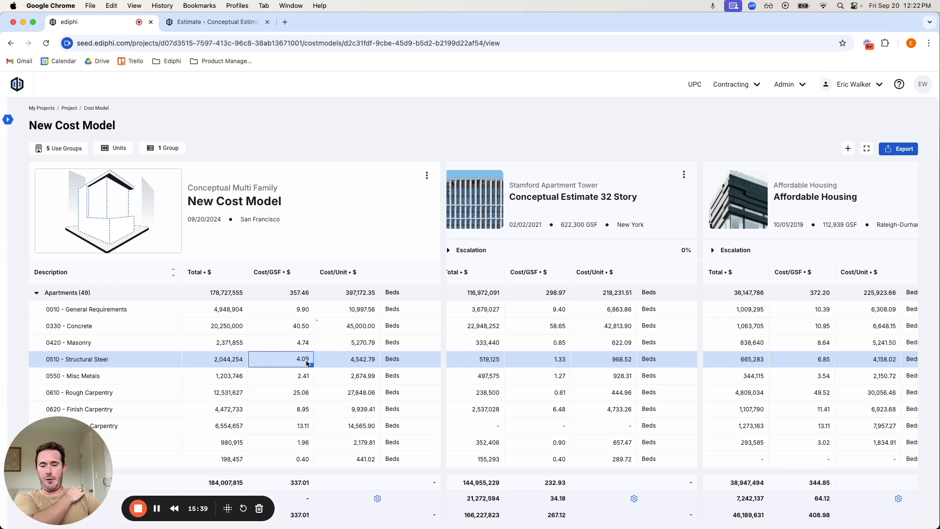
click(554, 364)
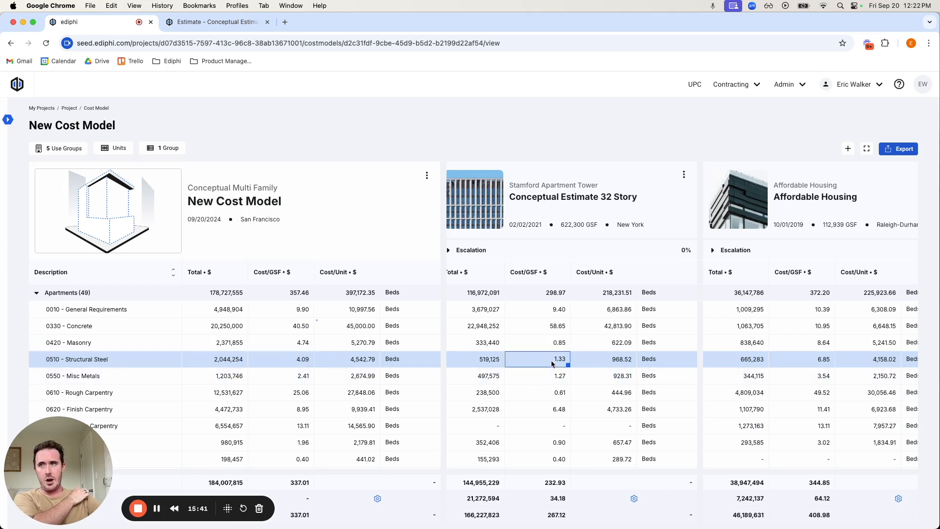
click(820, 362)
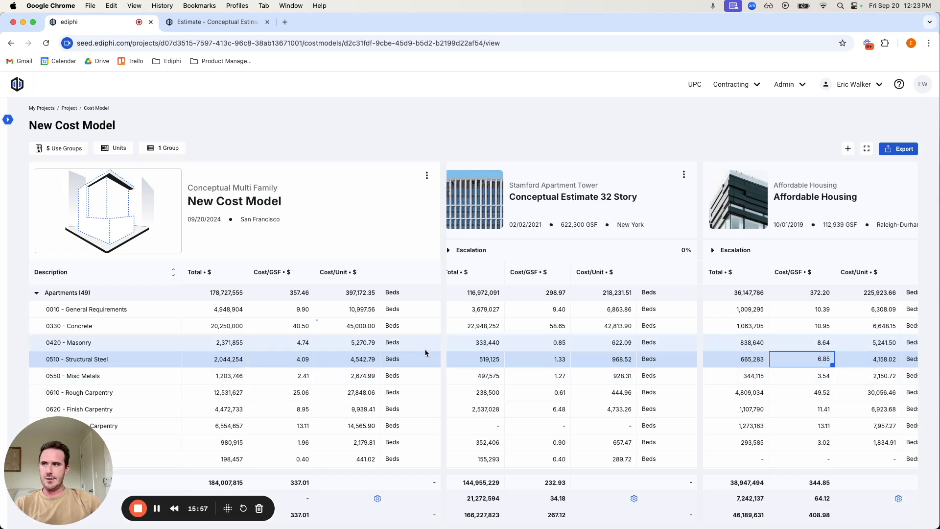
click(282, 362)
double_click(288, 360)
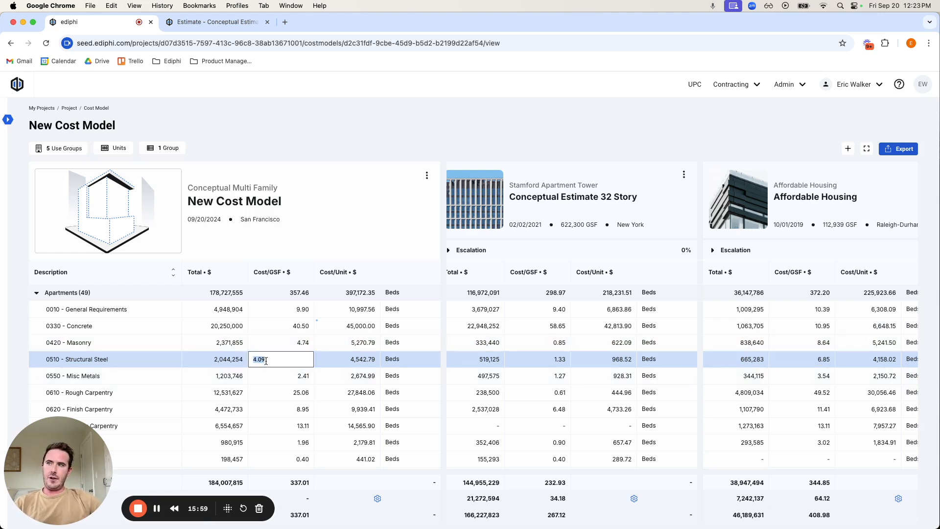
click(551, 361)
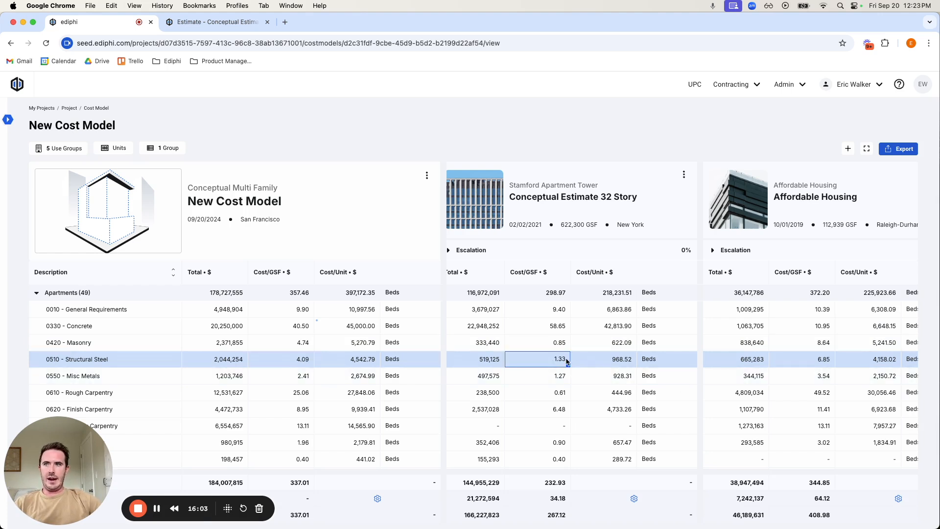
double_click(566, 361)
key(Return)
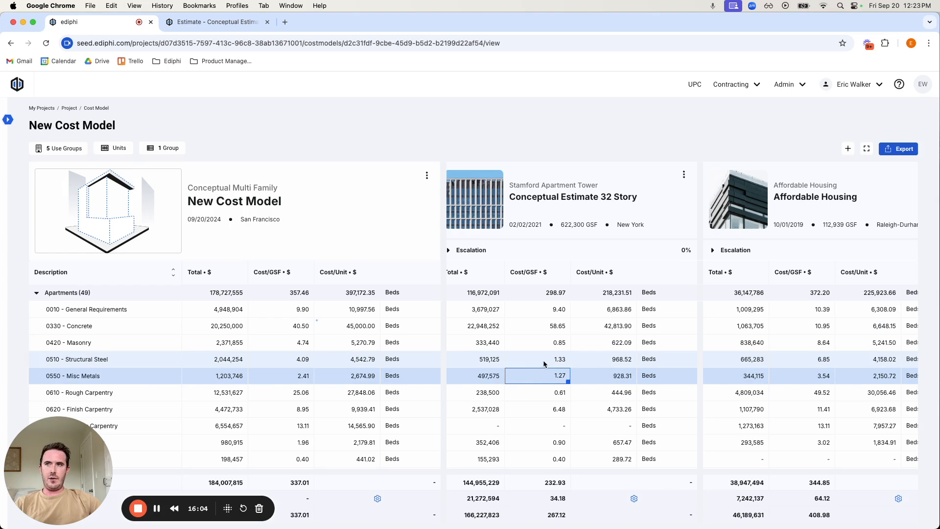
click(814, 359)
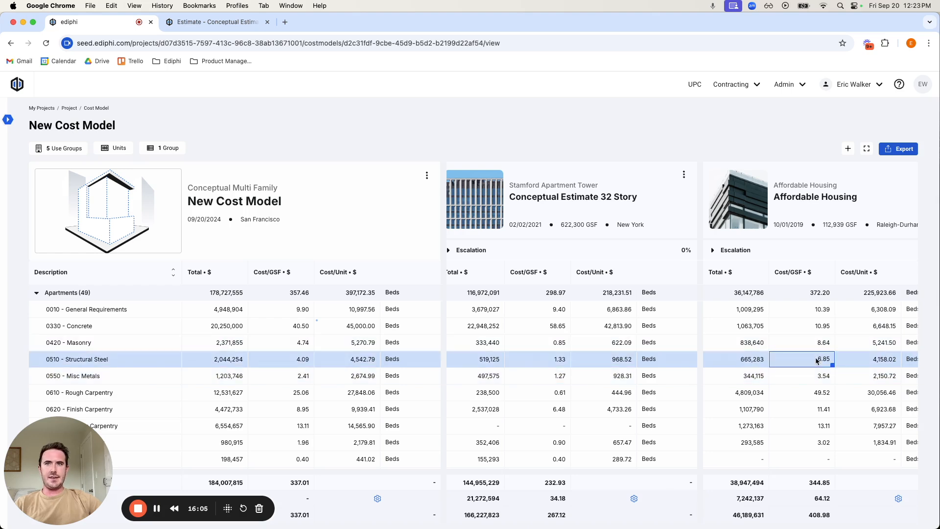
- Hide the Apartments Structural Steel values of Conceptual Estimate 32 Story and compare the model's cost/GSF with the Affordable Housing benchmark
click(545, 359)
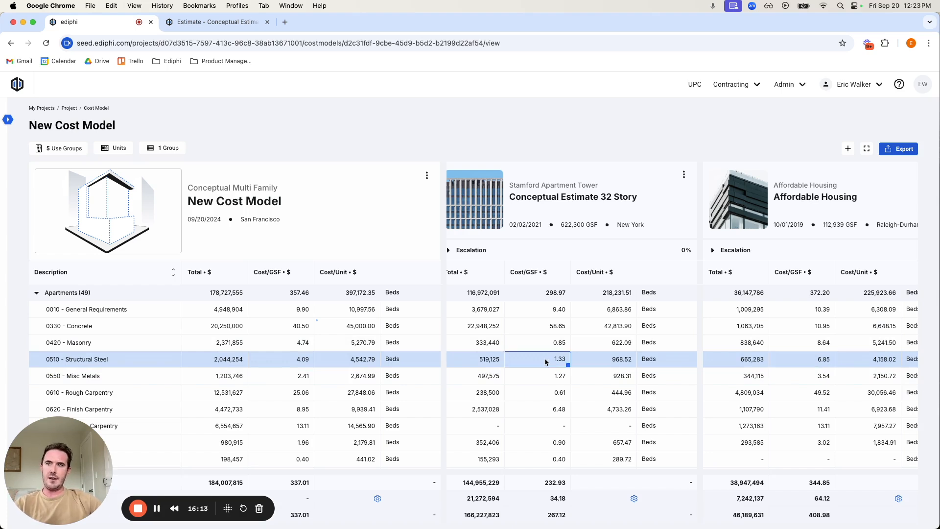
right_click(547, 361)
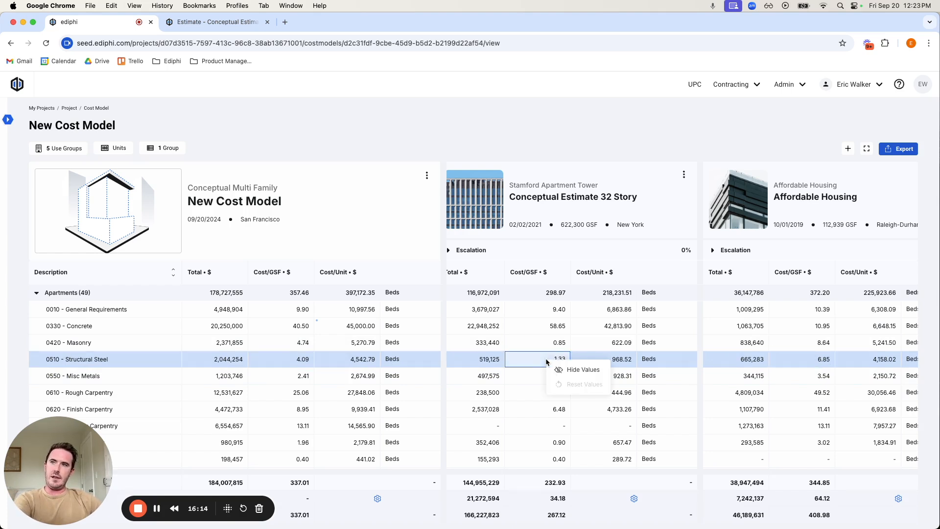
click(572, 370)
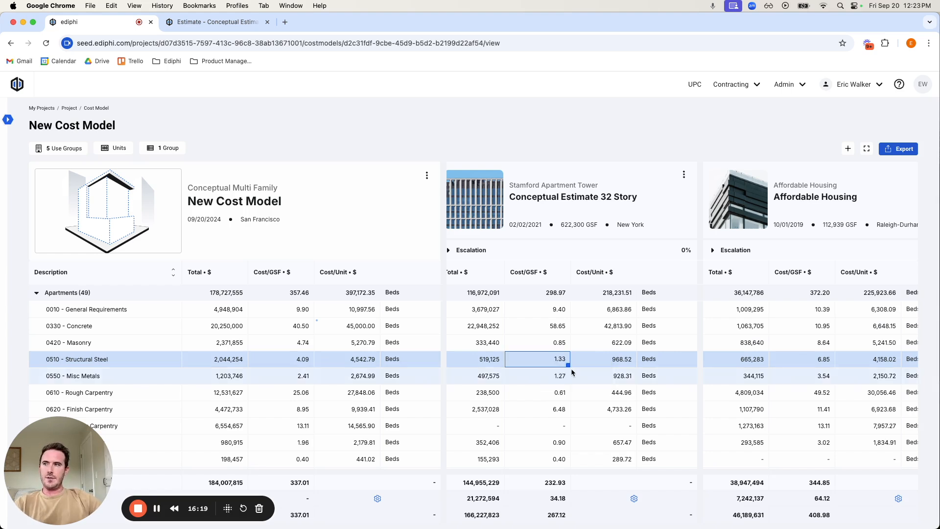
click(307, 364)
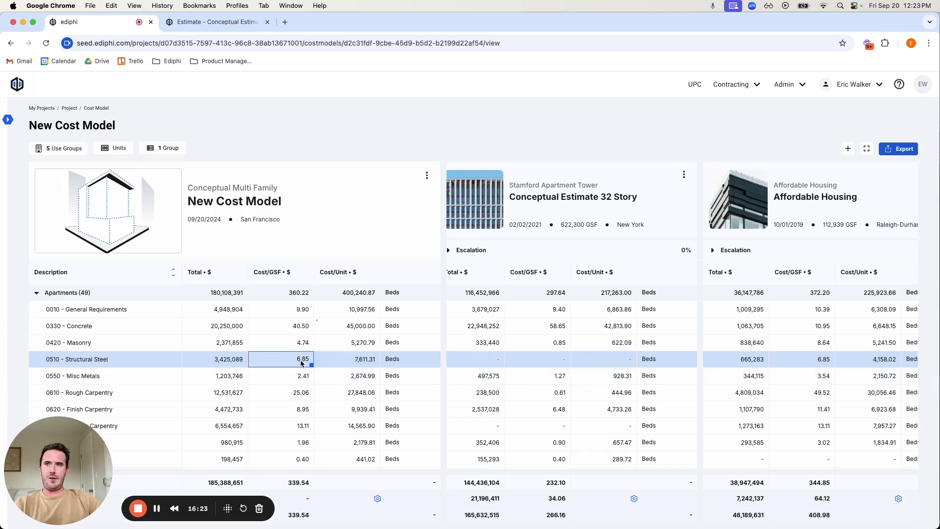
click(815, 360)
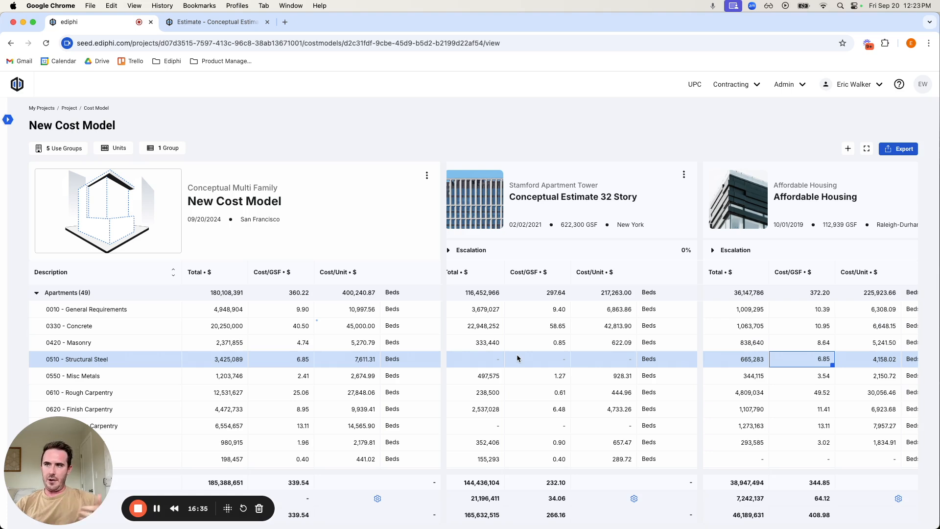
- Collapse the Apartments use group and review the cost model's use group totals and Grand Total
click(36, 293)
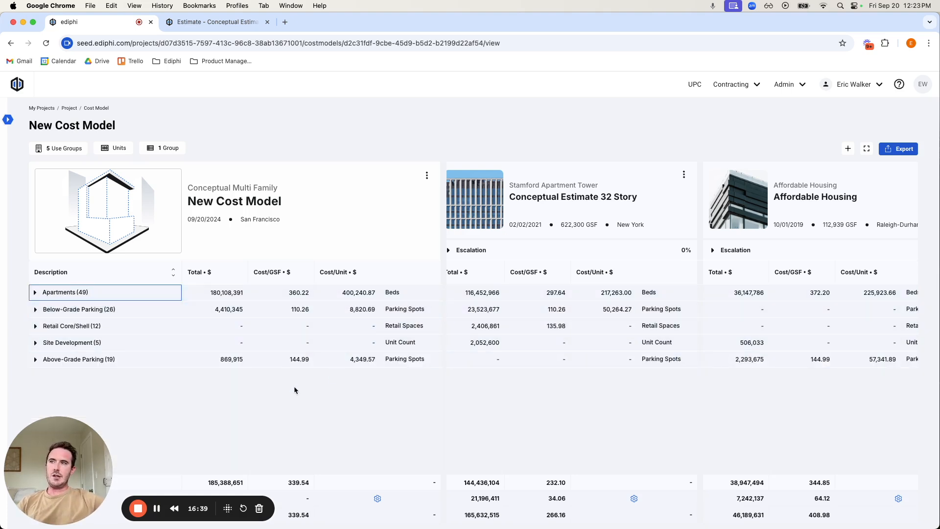
drag(57, 456, 693, 50)
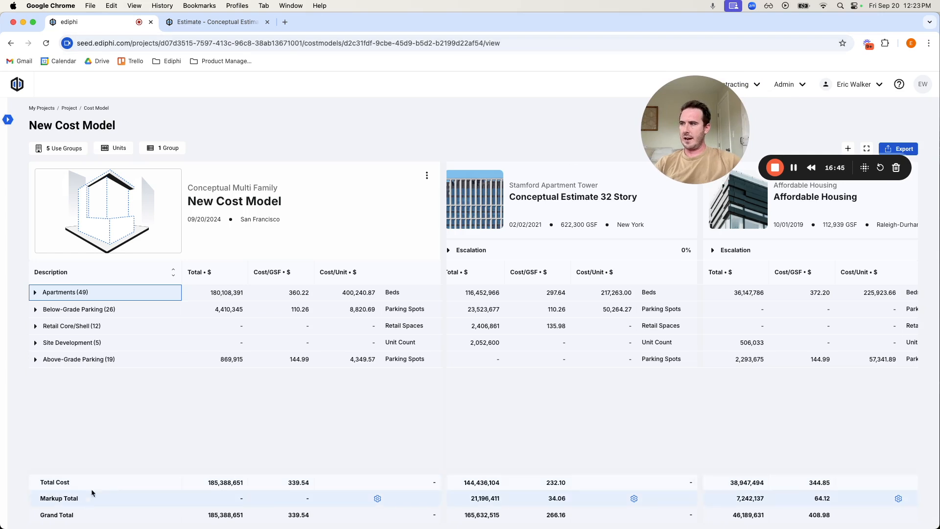
click(209, 516)
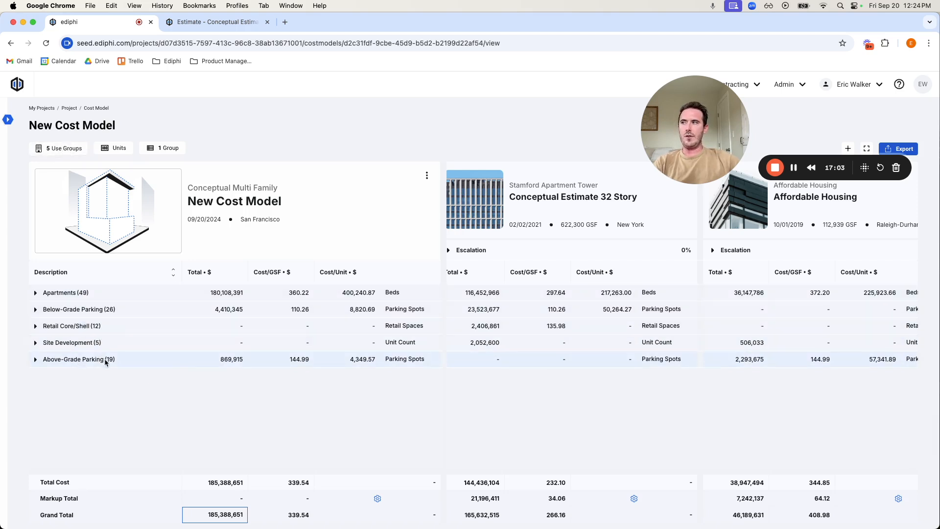
- Remove Above-Grade Parking, Site Development and Retail Core/Shell from the use groups, leaving Apartments and Below-Grade Parking
click(56, 148)
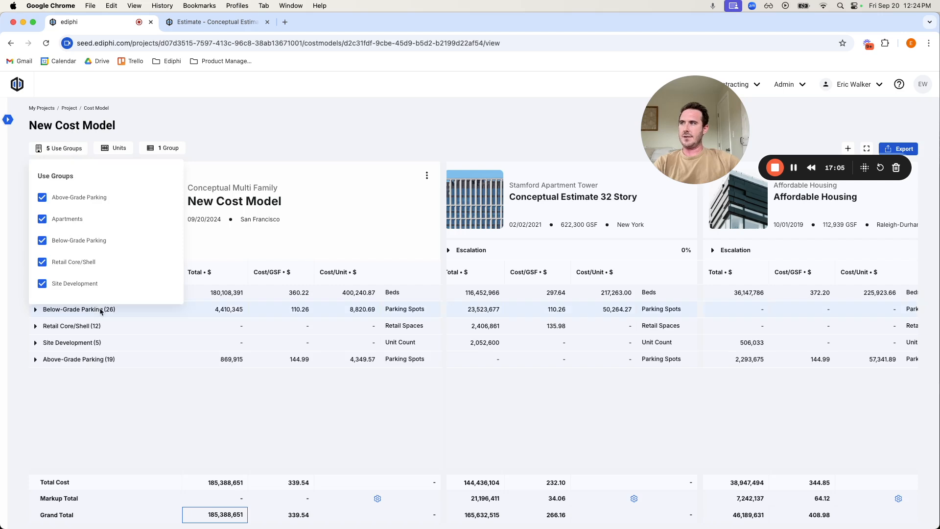
click(42, 198)
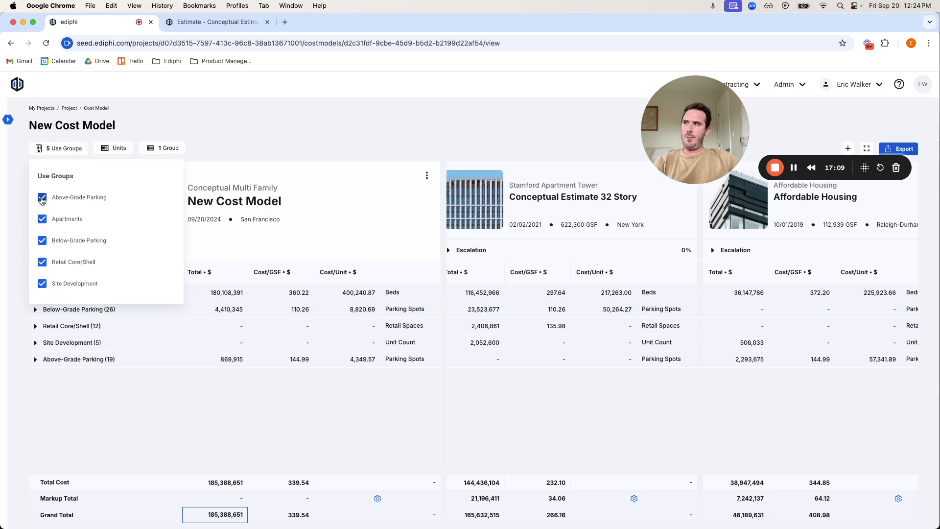
click(165, 430)
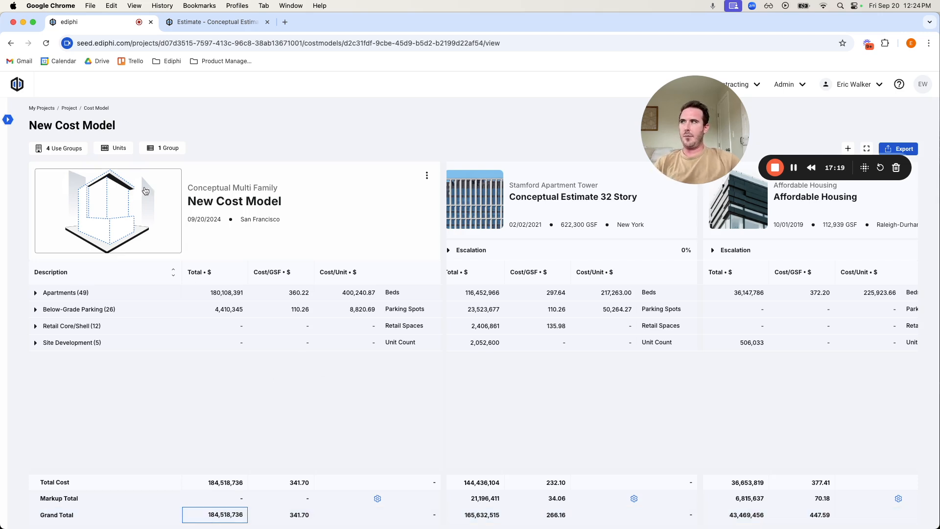
click(65, 148)
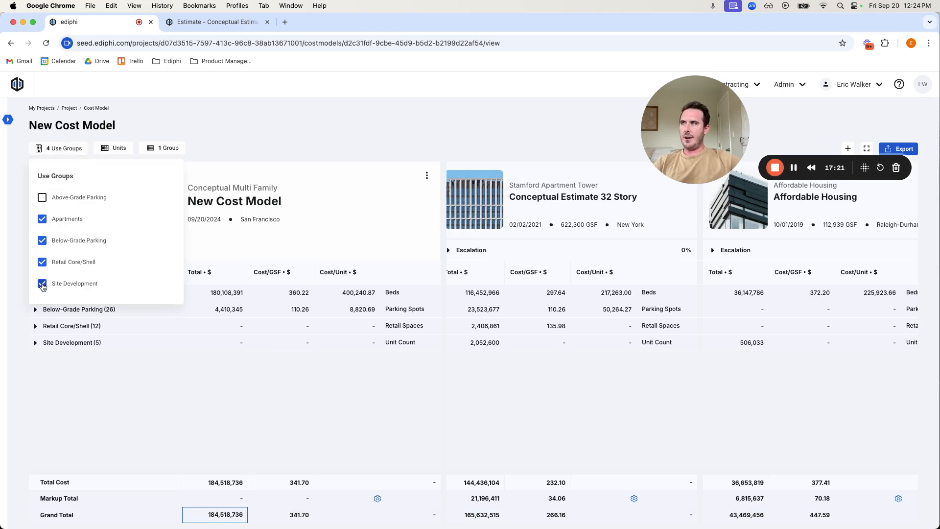
click(42, 284)
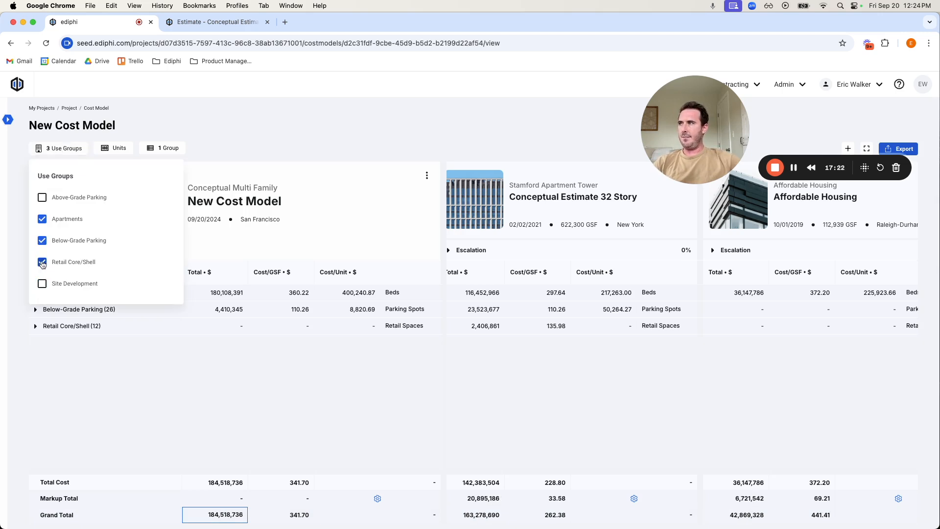
click(162, 394)
- Expand all use groups and look through the bid package rows of Apartments and Below-Grade Parking
click(58, 292)
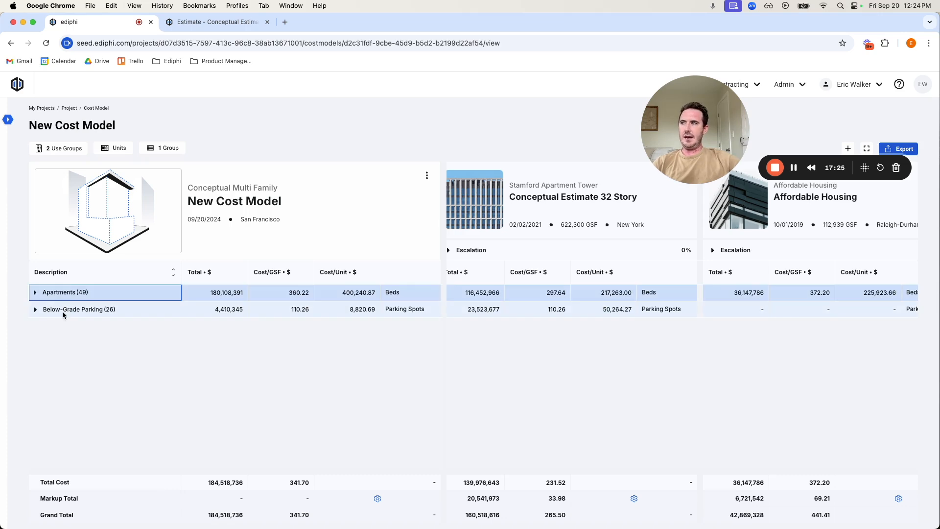
click(62, 309)
click(173, 274)
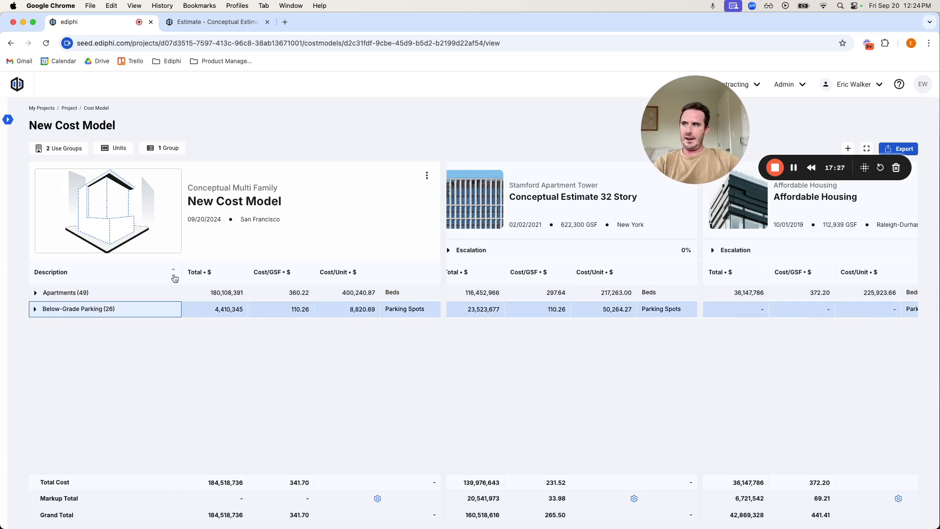
scroll(330, 360, down, 5)
scroll(329, 363, down, 10)
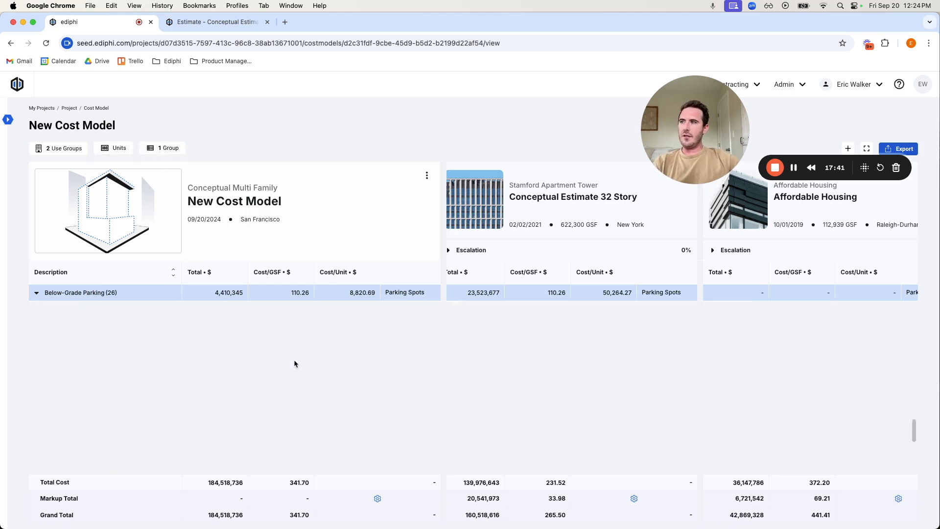
- Check the available grouping options for the cost model, keeping Bid Package
click(166, 154)
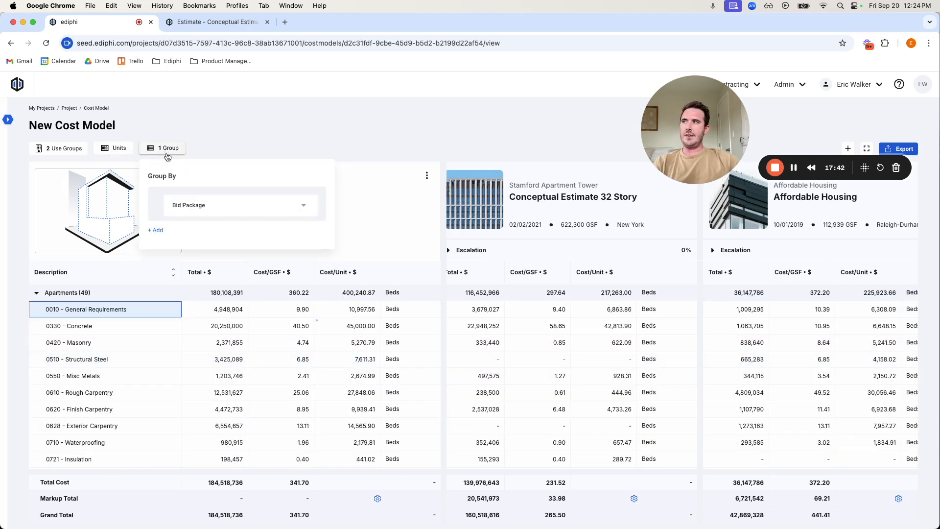
click(258, 216)
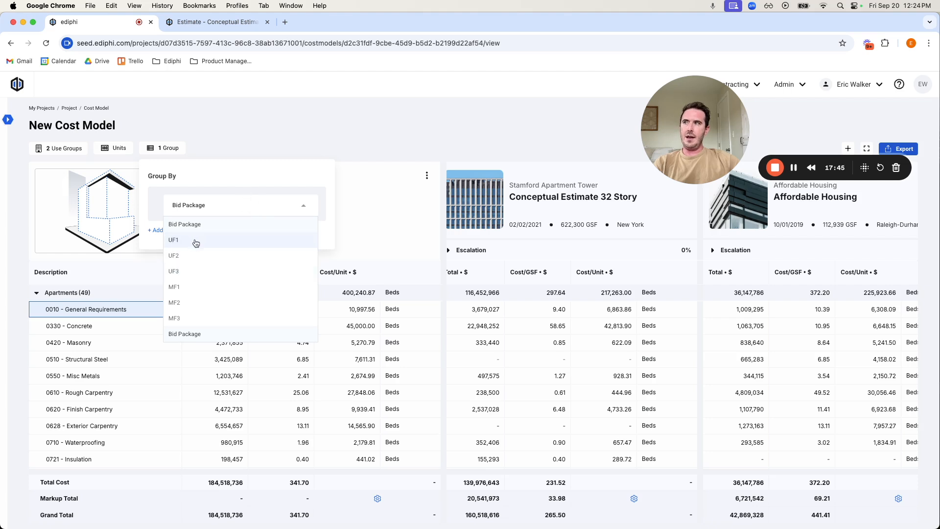
click(248, 160)
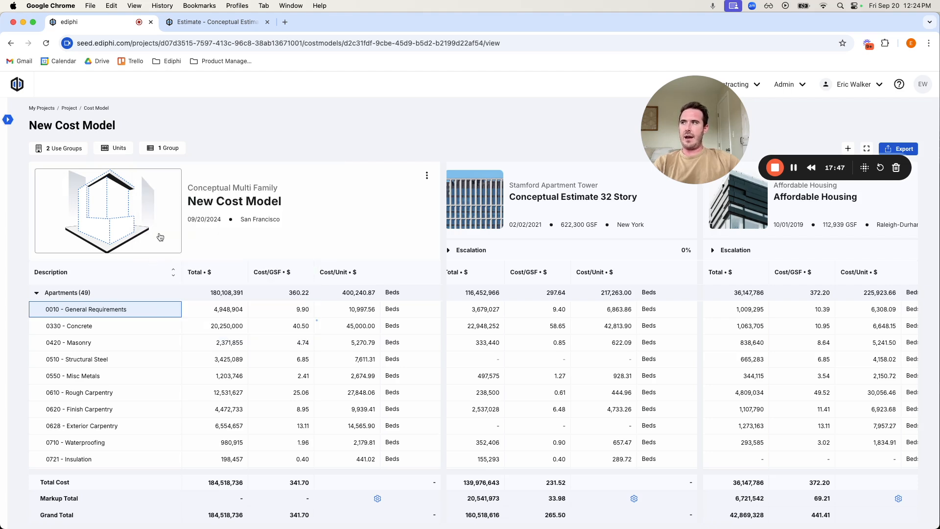
- Add UF1 as a second grouping level under Bid Package and expand all rows to show the breakdown
click(166, 148)
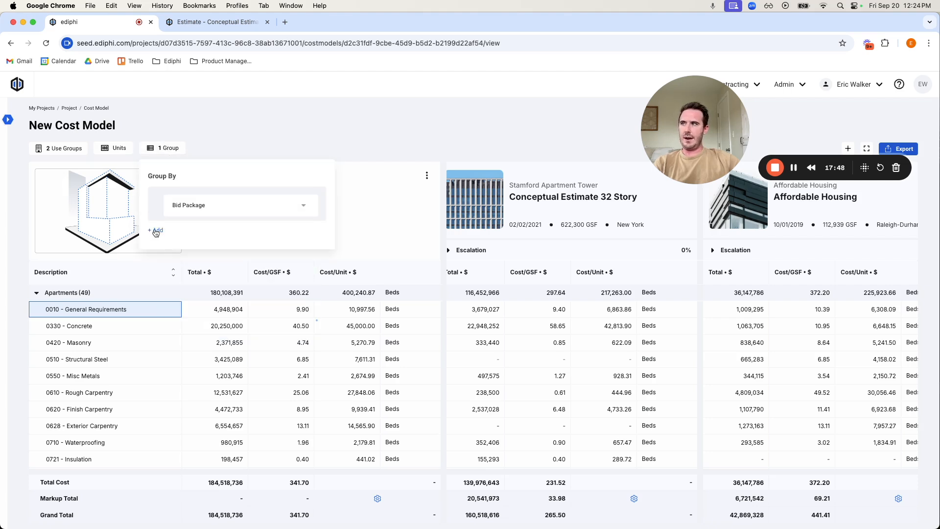
click(155, 230)
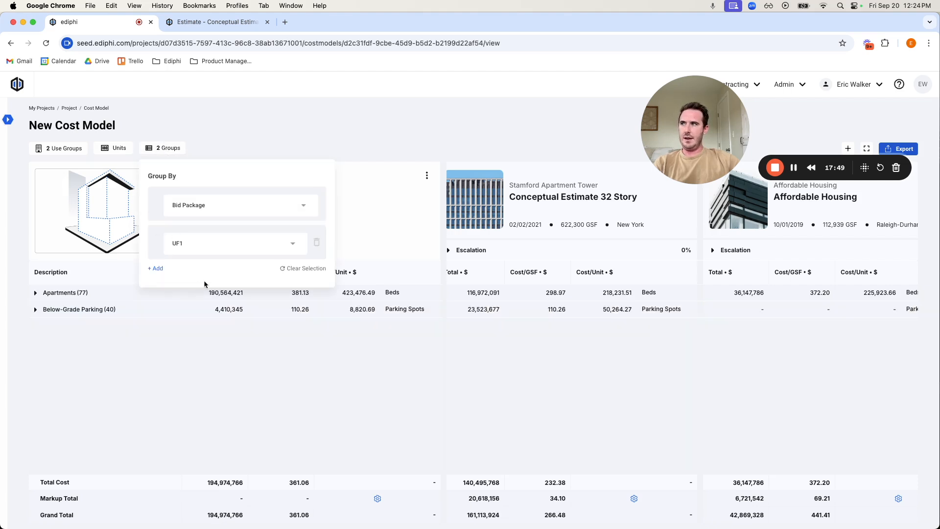
click(85, 271)
click(173, 276)
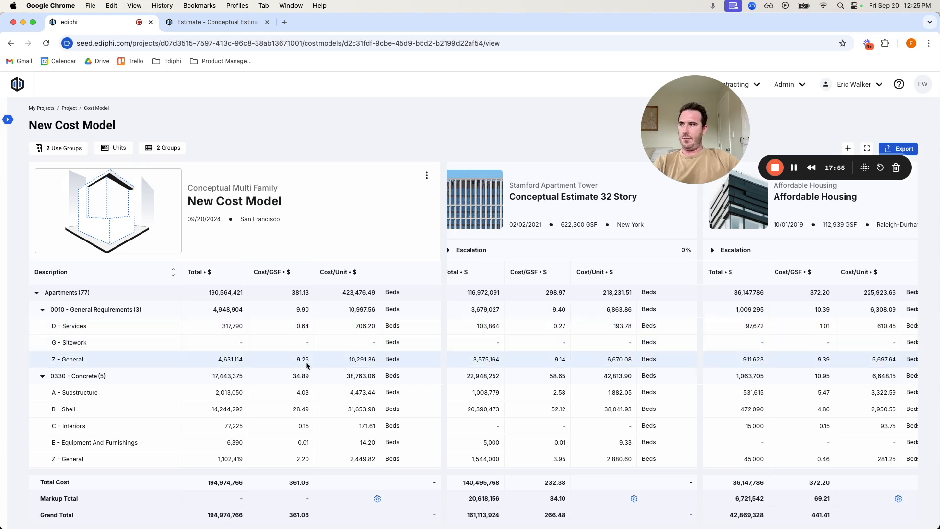
scroll(306, 395, down, 3)
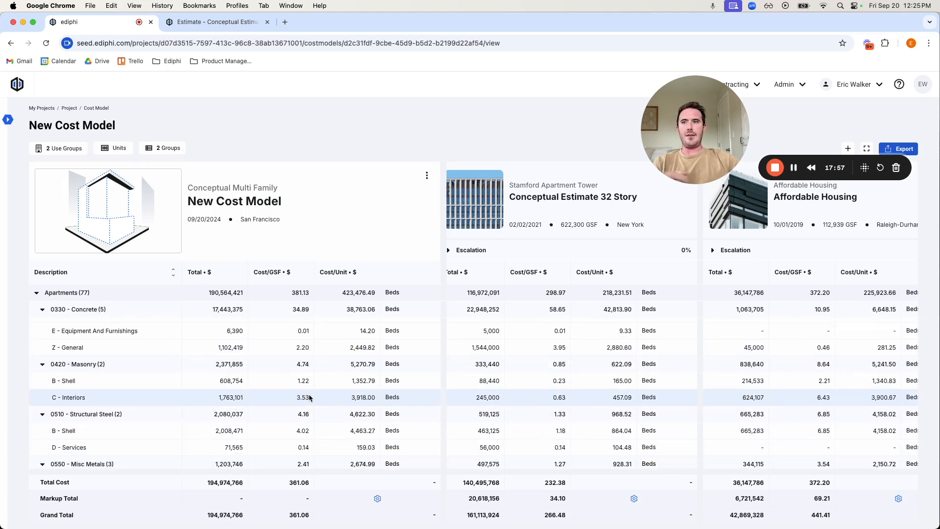
- Expand the escalation details of Conceptual Estimate 32 Story and look through its yearly rows up to 2024
scroll(649, 318, left, 1)
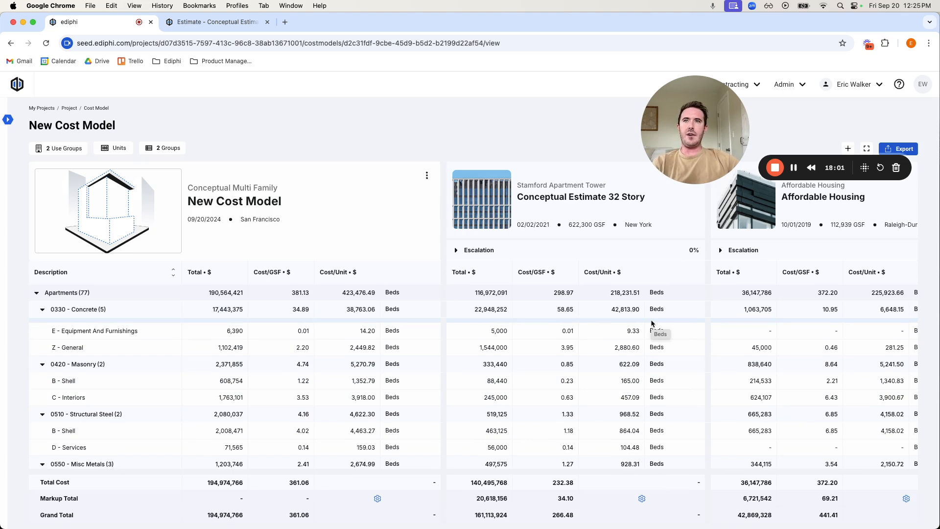
click(456, 250)
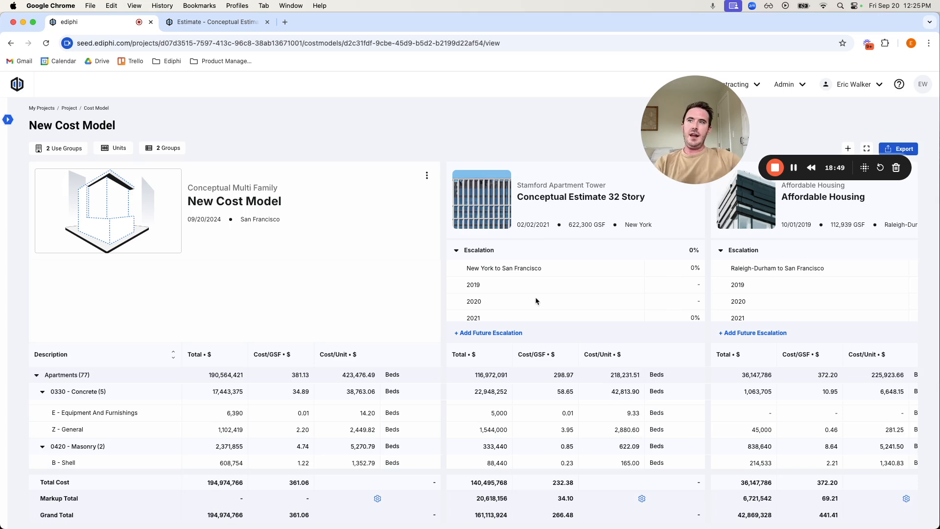
scroll(561, 314, down, 2)
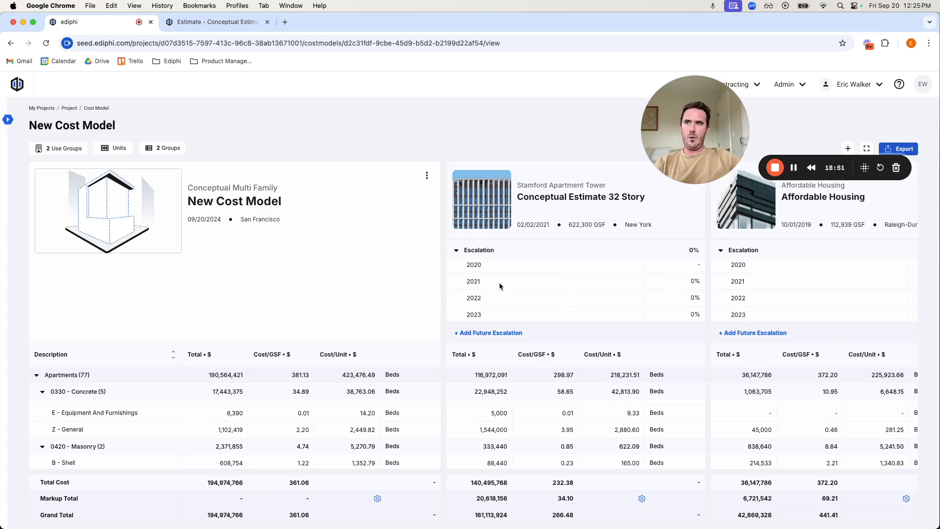
click(480, 286)
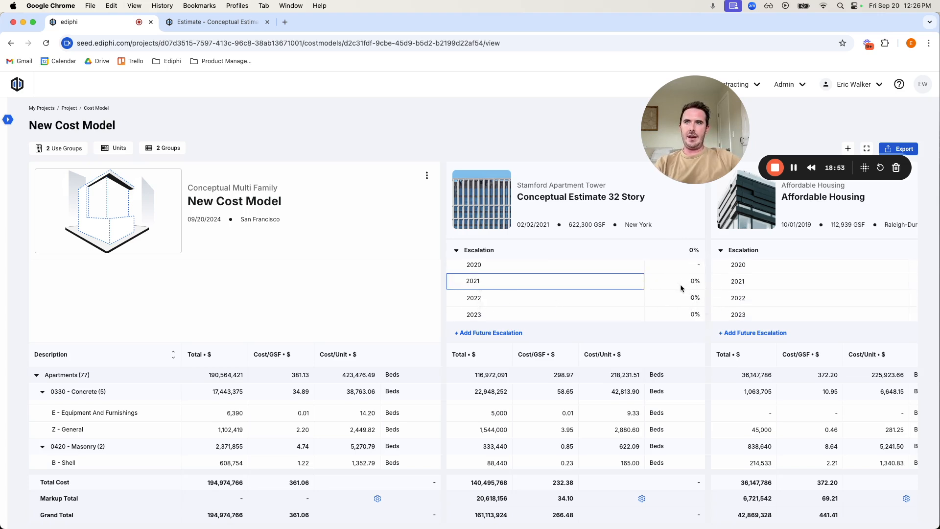
scroll(533, 300, down, 1)
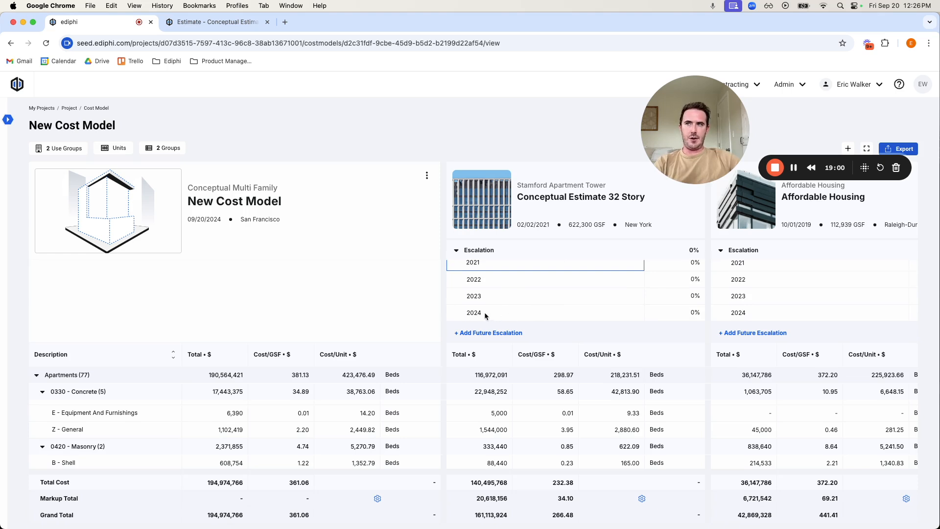
click(695, 314)
click(685, 299)
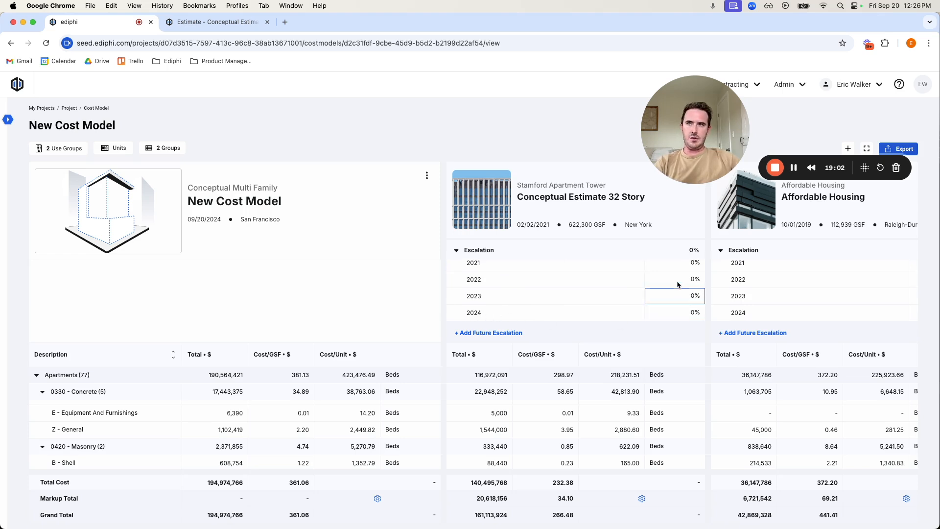
click(675, 277)
- Set the 2021 escalation of Conceptual Estimate 32 Story to 10%
click(665, 267)
scroll(566, 282, up, 1)
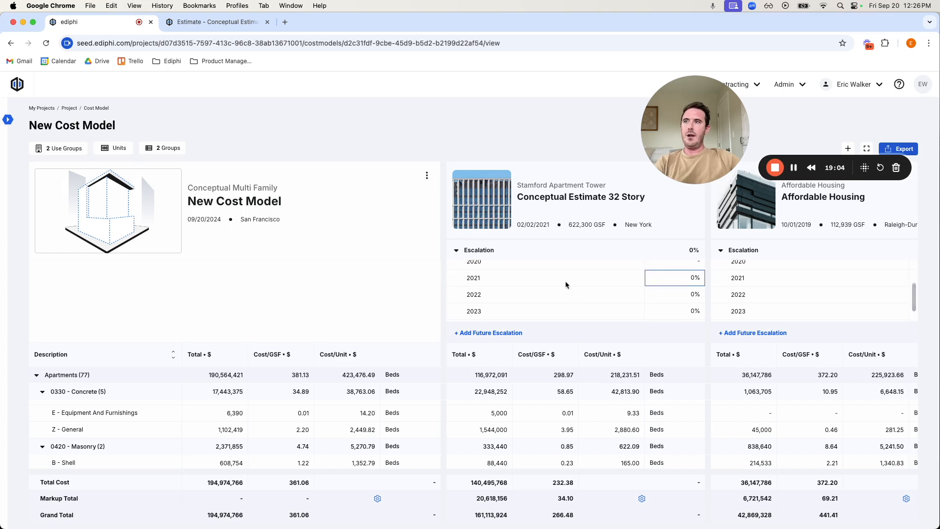
scroll(541, 284, down, 1)
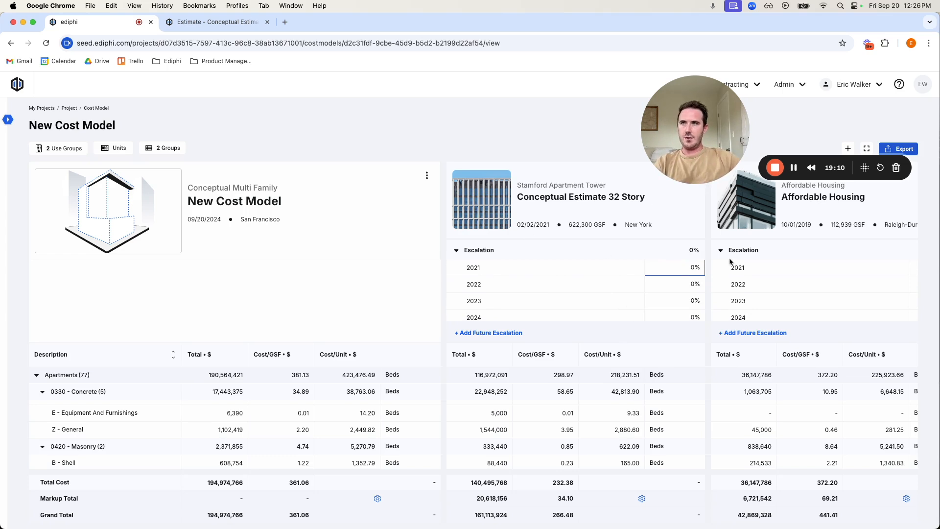
text(10)
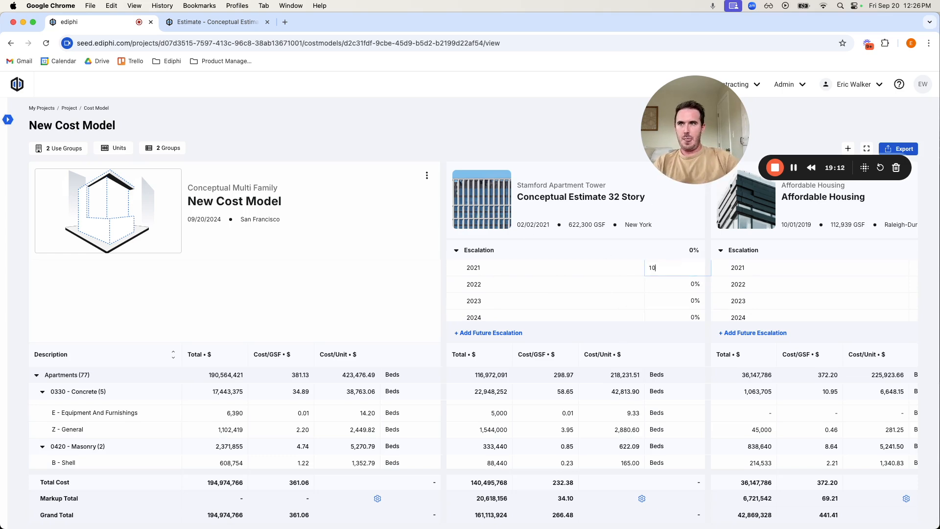
key(Return)
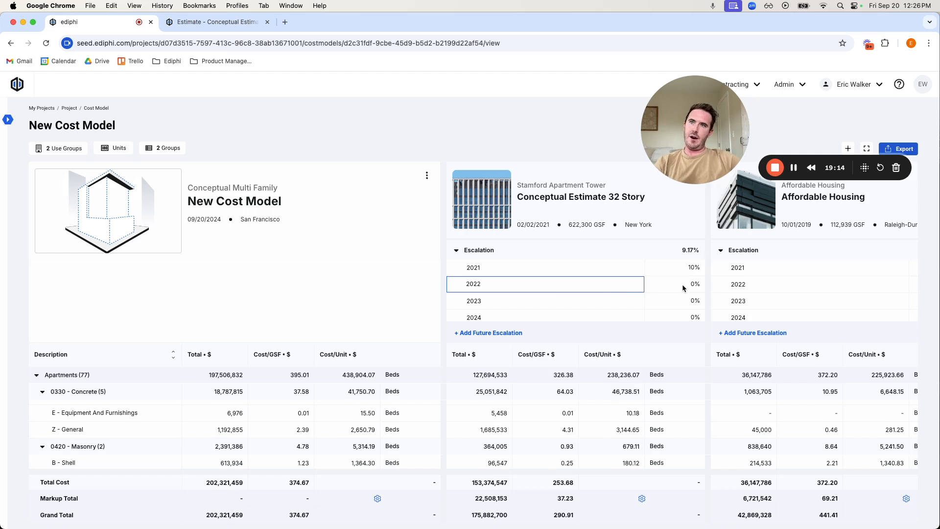
- Set the escalation of Conceptual Estimate 32 Story to 5% for 2022, 8% for 2023 and 3% for 2024
click(689, 301)
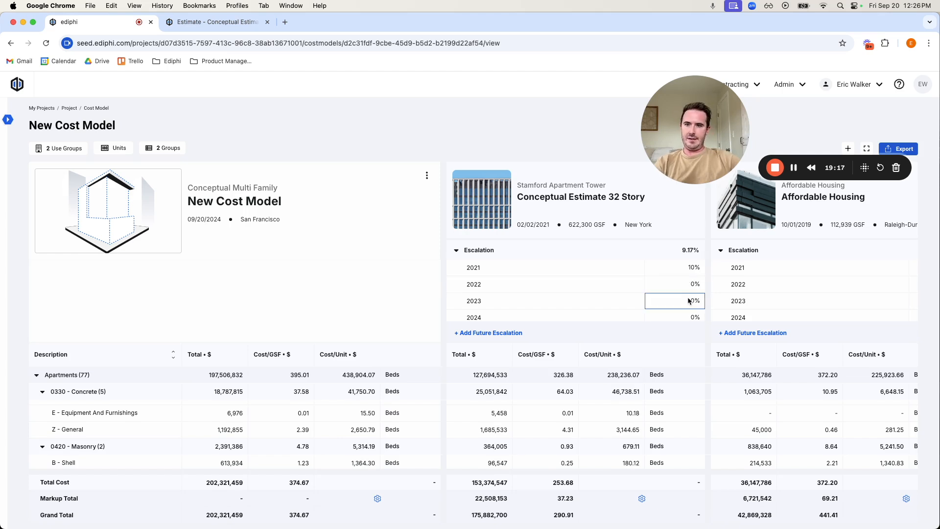
text(8)
click(681, 315)
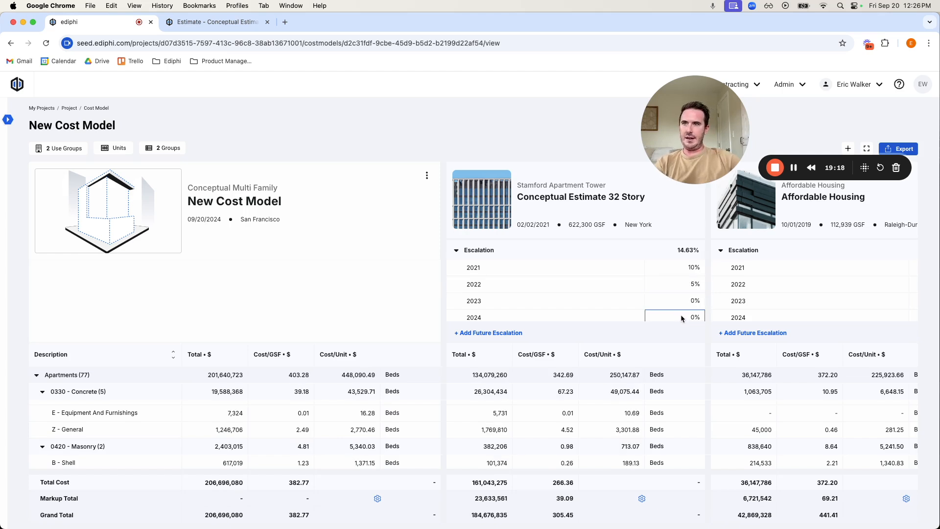
scroll(680, 315, down, 1)
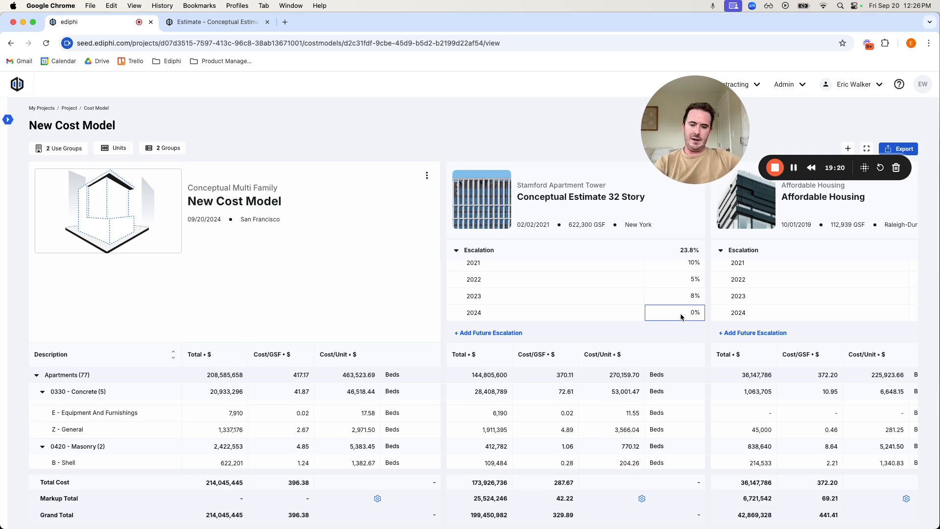
text(6)
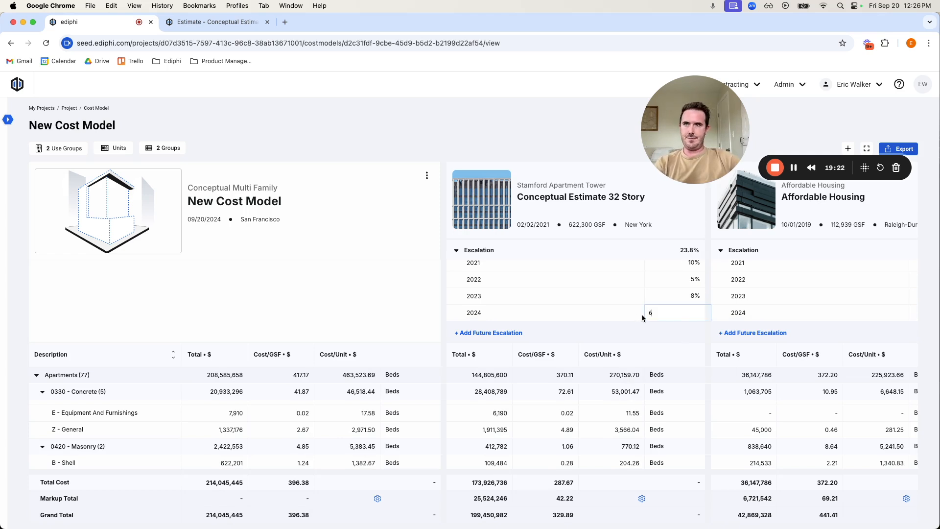
text(3)
click(597, 296)
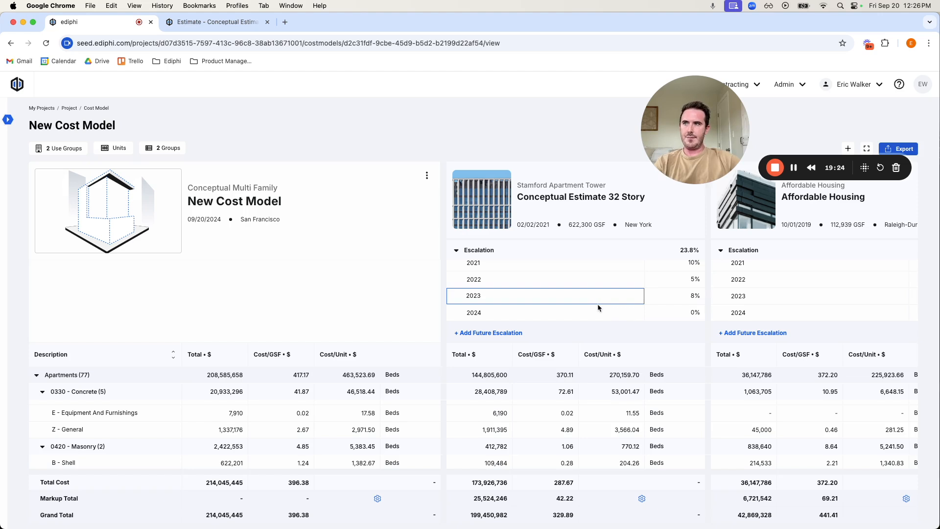
- Set the 2021 escalation of Conceptual Estimate 32 Story to 12% and review the rates for 2022 to 2024
scroll(597, 305, up, 1)
click(512, 297)
click(488, 285)
click(682, 287)
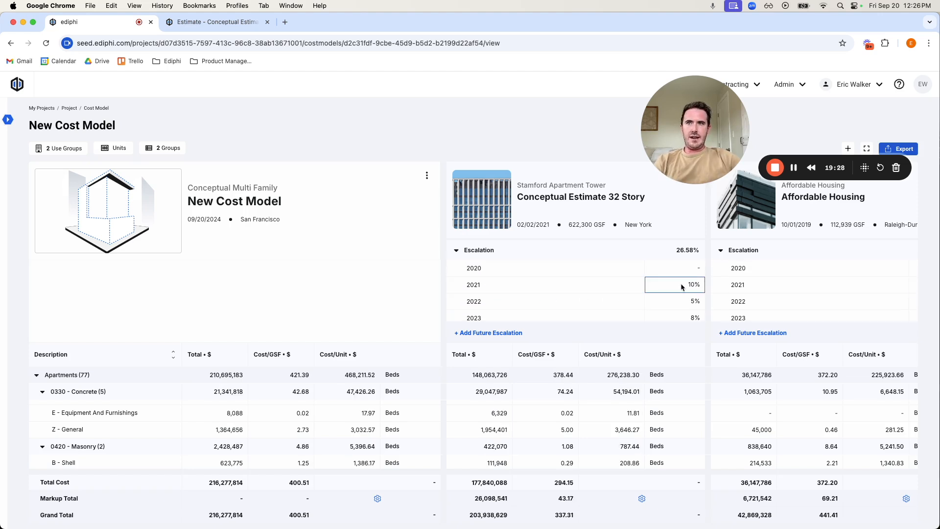
scroll(674, 288, down, 1)
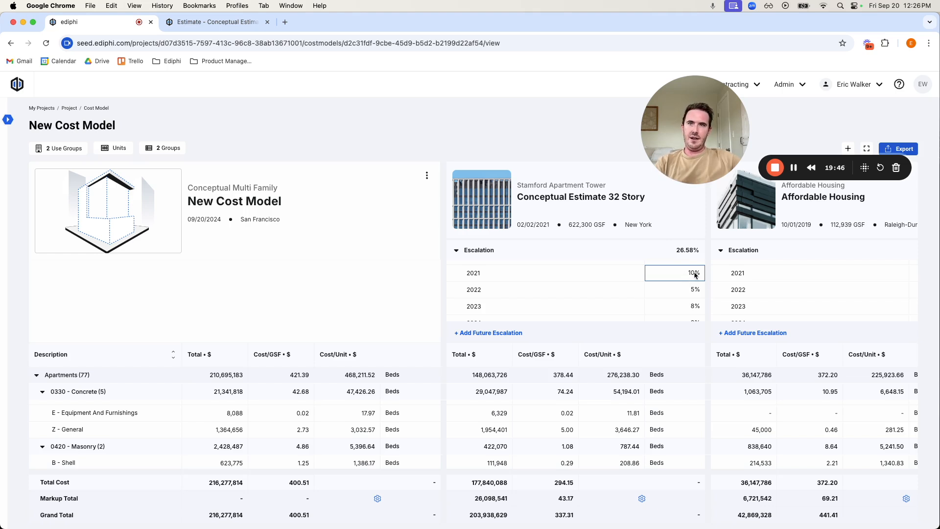
text(12)
key(Return)
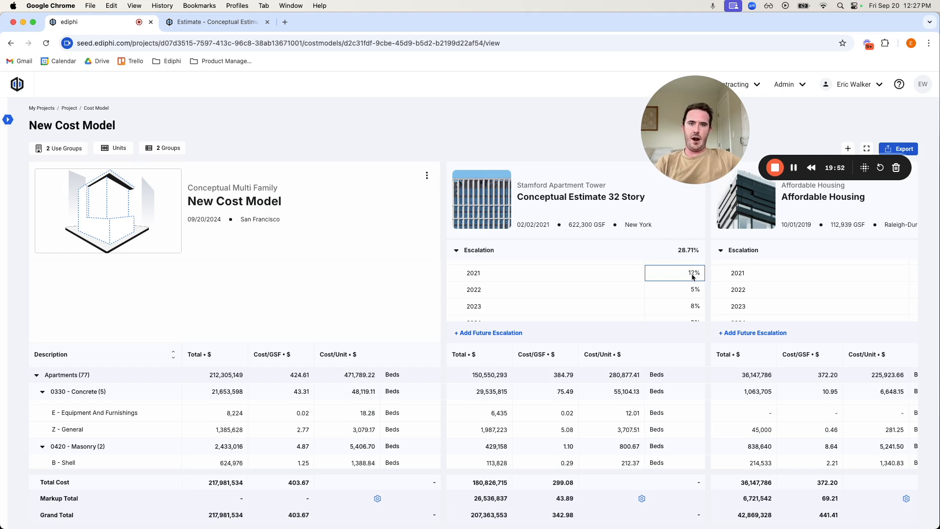
click(473, 275)
click(670, 290)
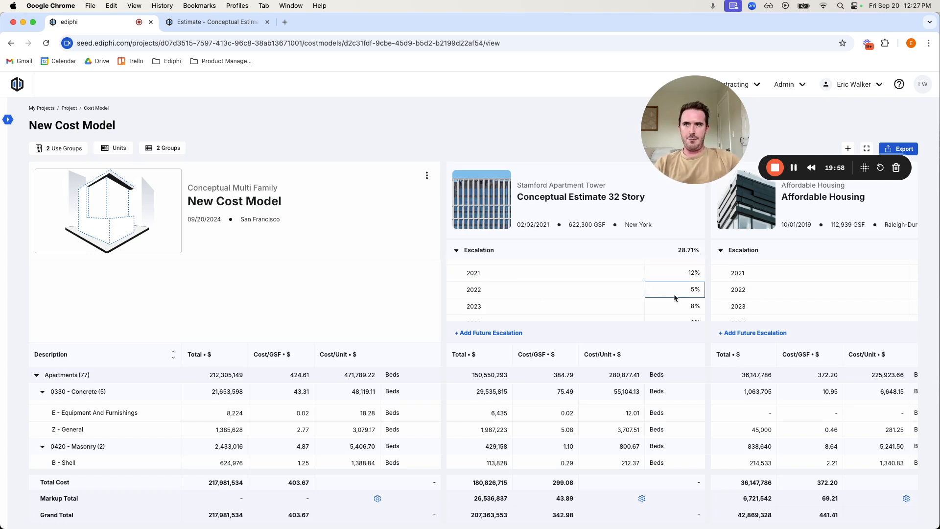
scroll(680, 304, down, 1)
click(679, 293)
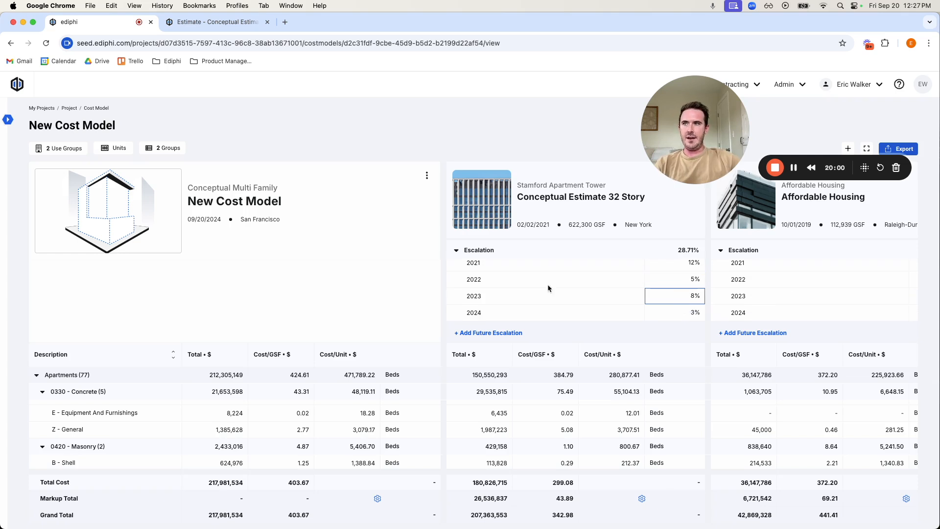
click(655, 314)
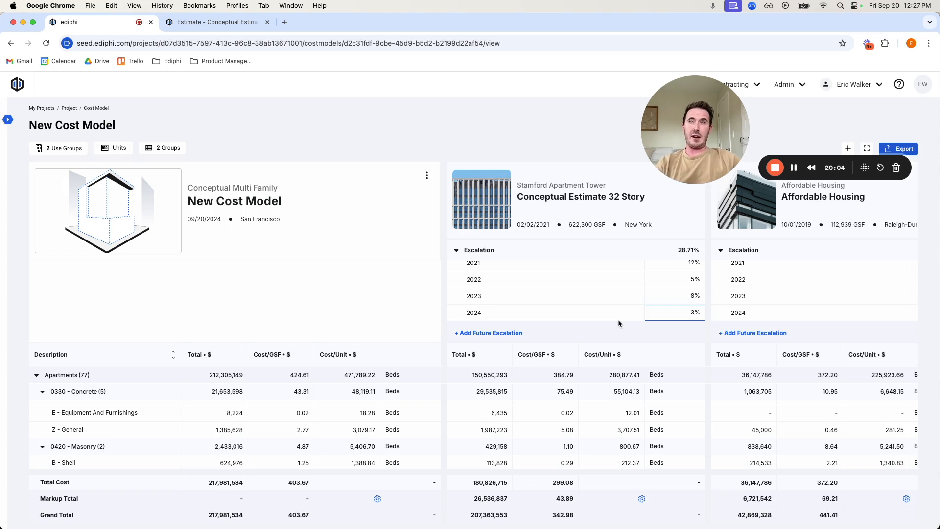
- Set the New York to San Francisco location escalation of Conceptual Estimate 32 Story to 30%
scroll(572, 299, up, 2)
scroll(571, 296, up, 1)
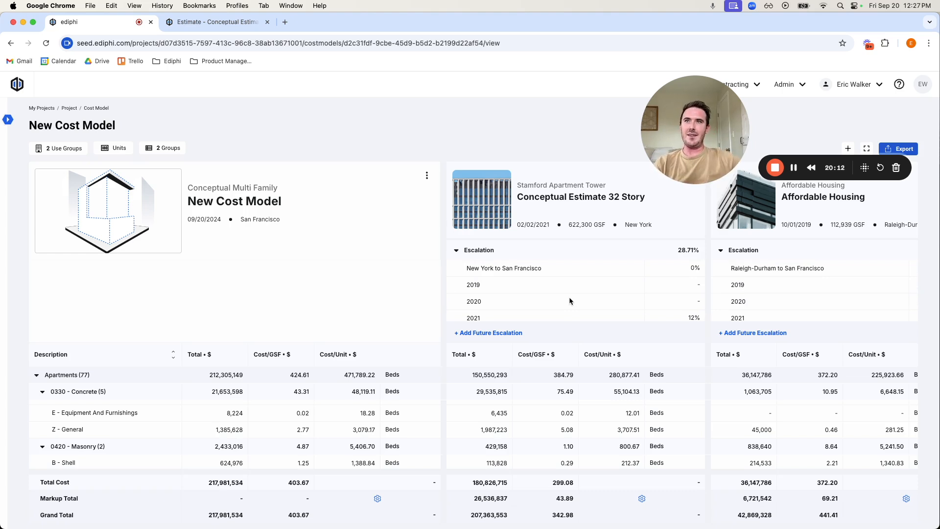
click(466, 270)
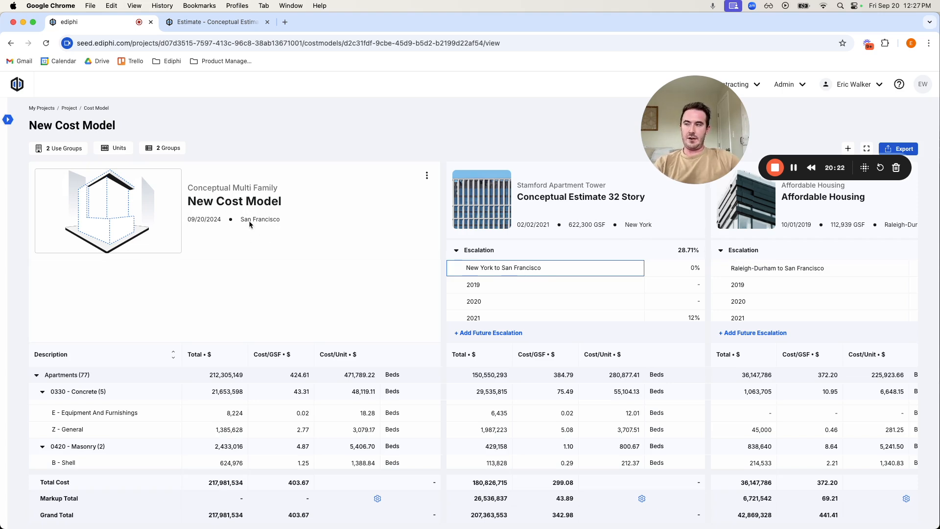
click(671, 271)
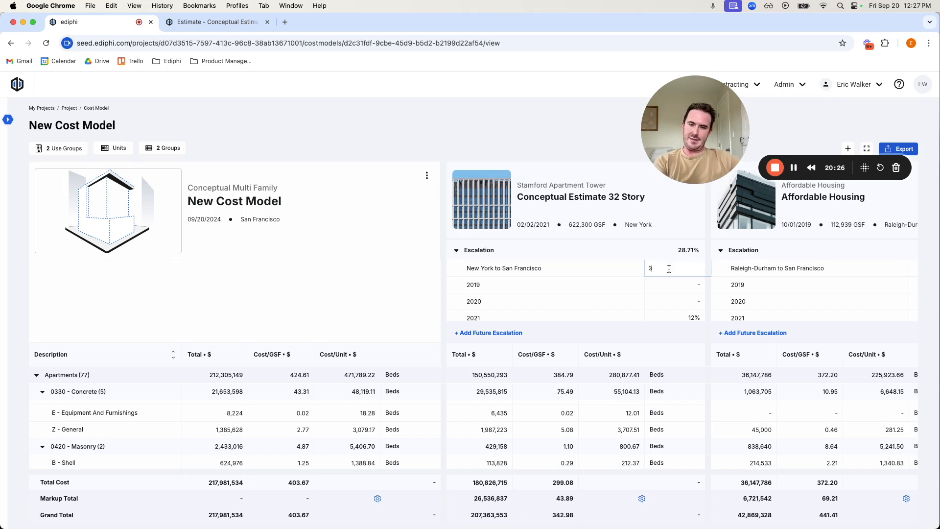
text(30)
key(Return)
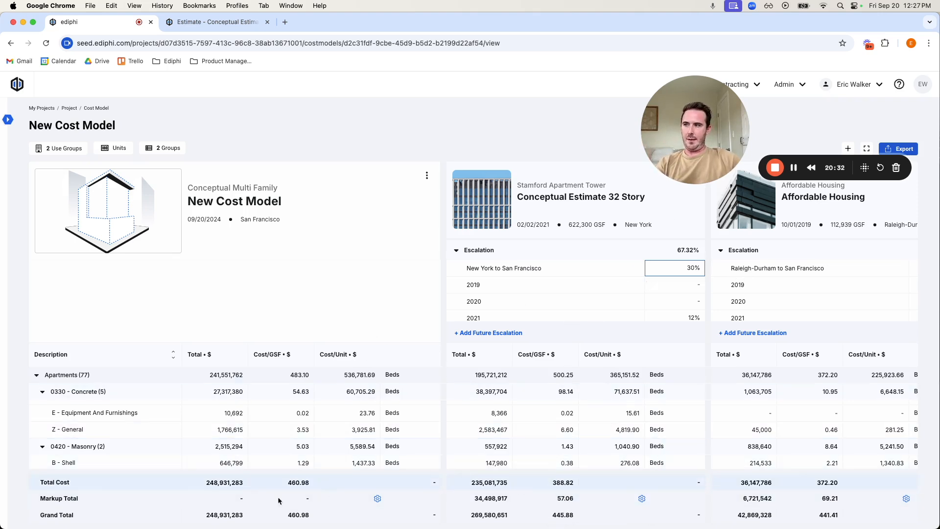
- Check the cost model's grand total and the escalated Concrete cost per GSF of Conceptual Estimate 32 Story
click(225, 518)
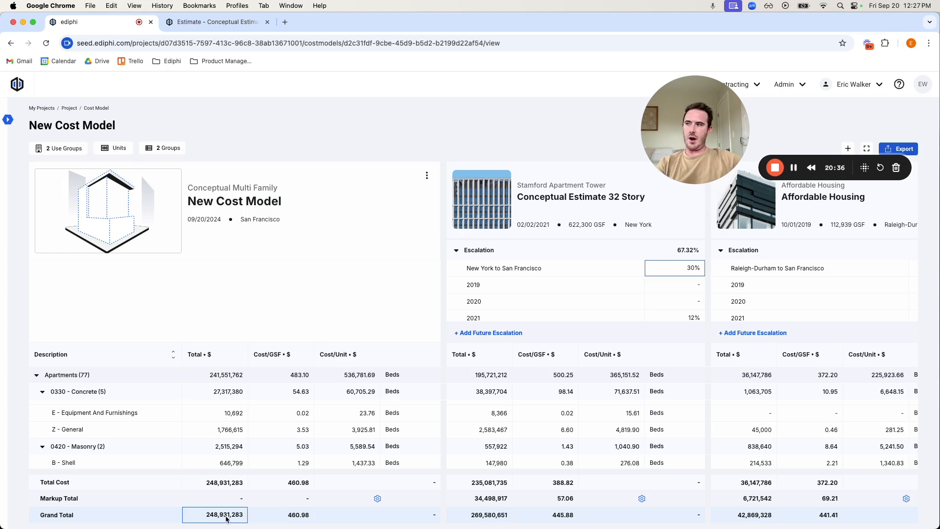
click(564, 390)
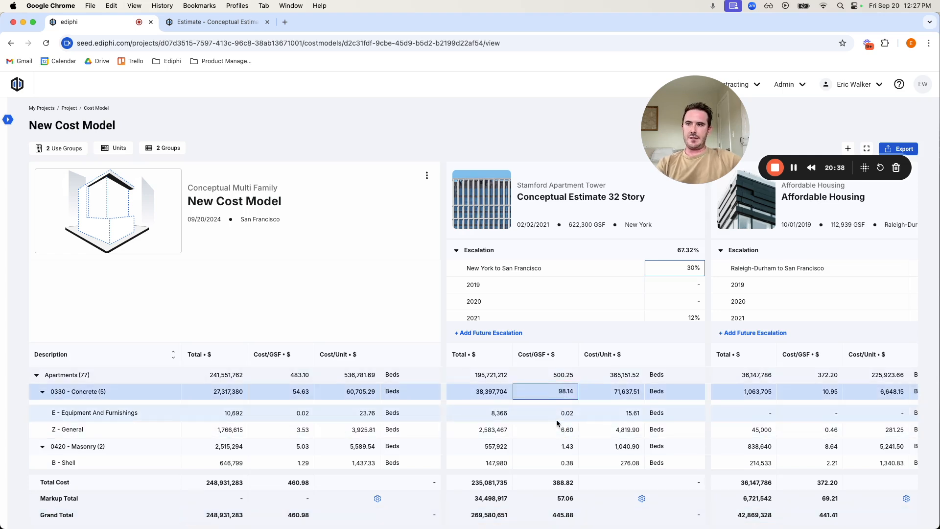
click(562, 413)
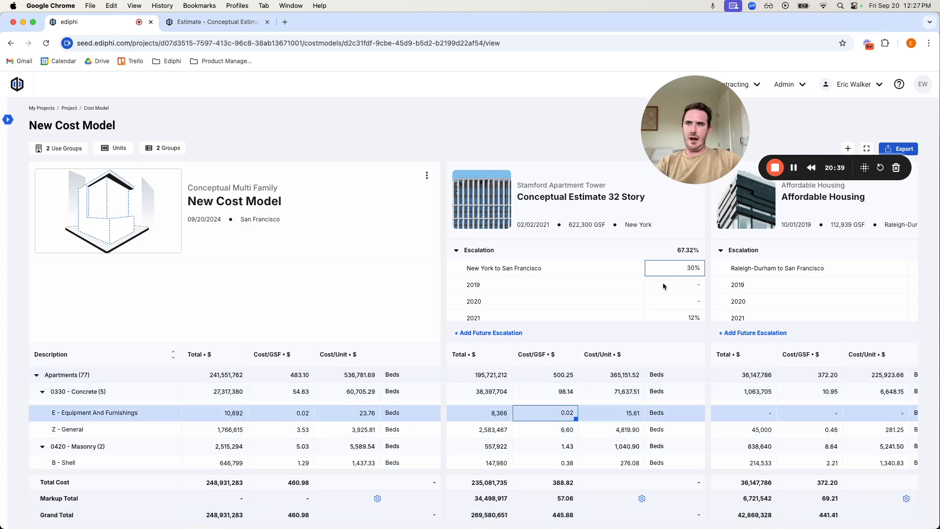
click(531, 394)
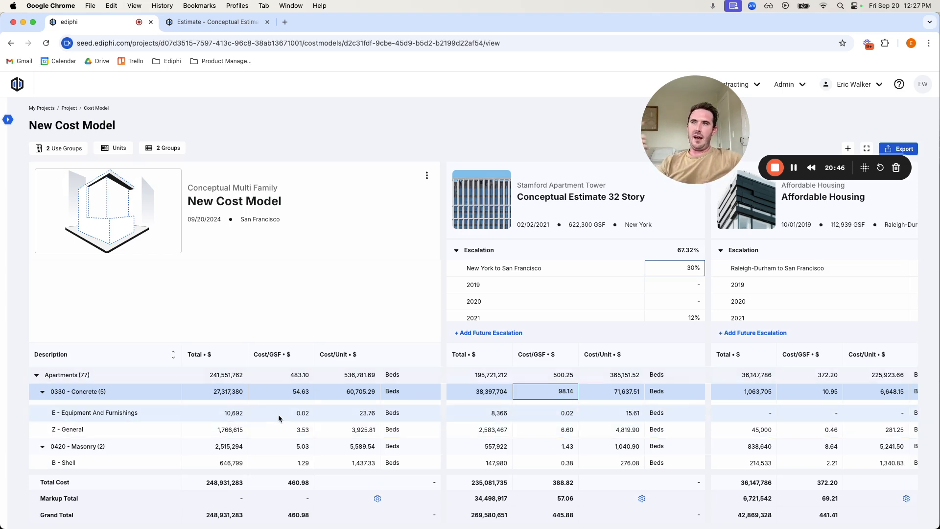
click(218, 517)
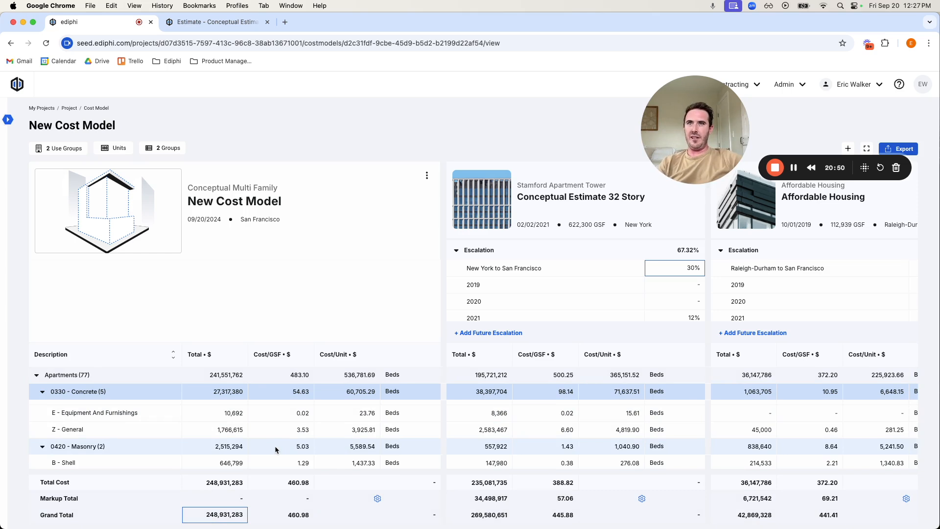
drag(693, 120, 78, 439)
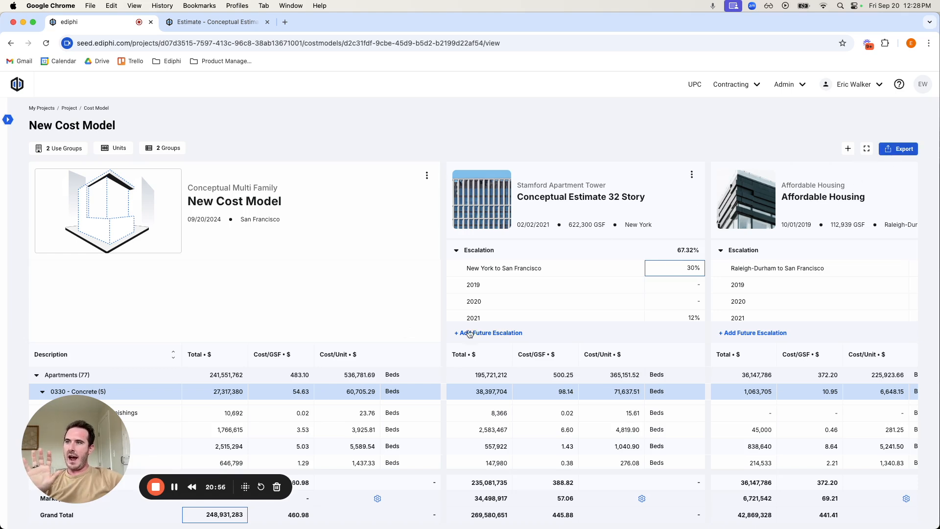
- Collapse the escalation breakdown and look through the Apartments cost groups across the benchmarks and the available export formats
scroll(518, 405, down, 3)
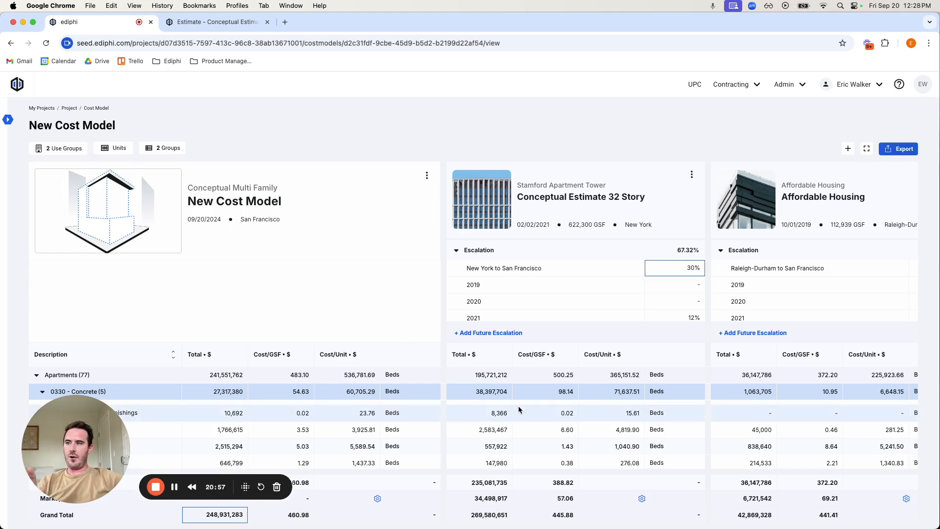
click(457, 251)
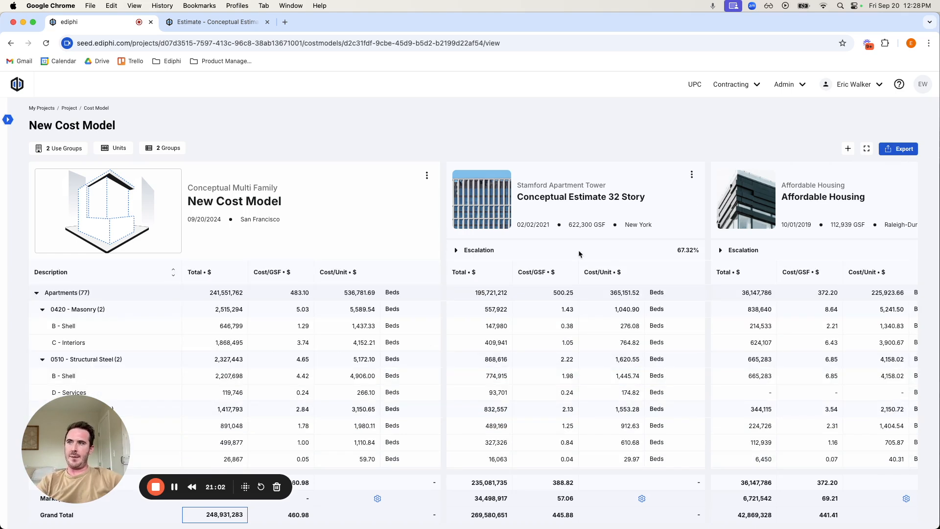
scroll(516, 408, down, 5)
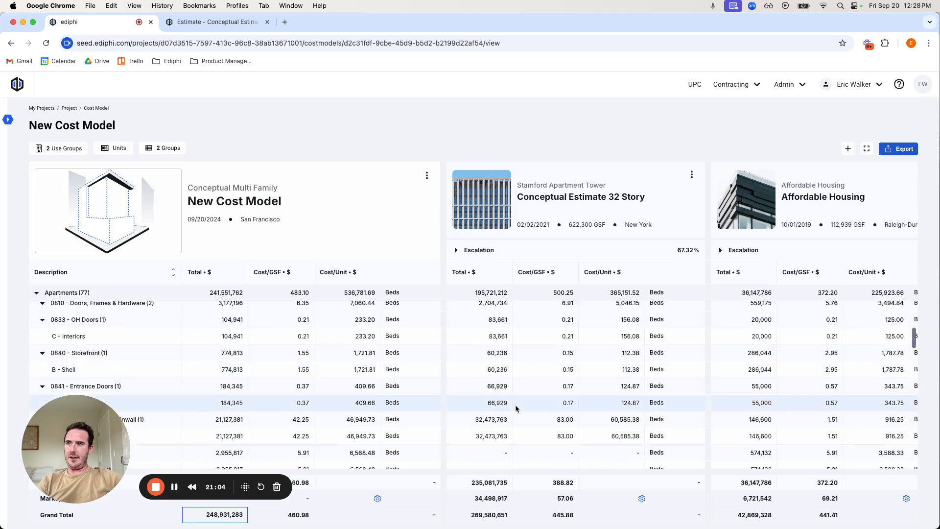
scroll(516, 408, down, 3)
click(900, 148)
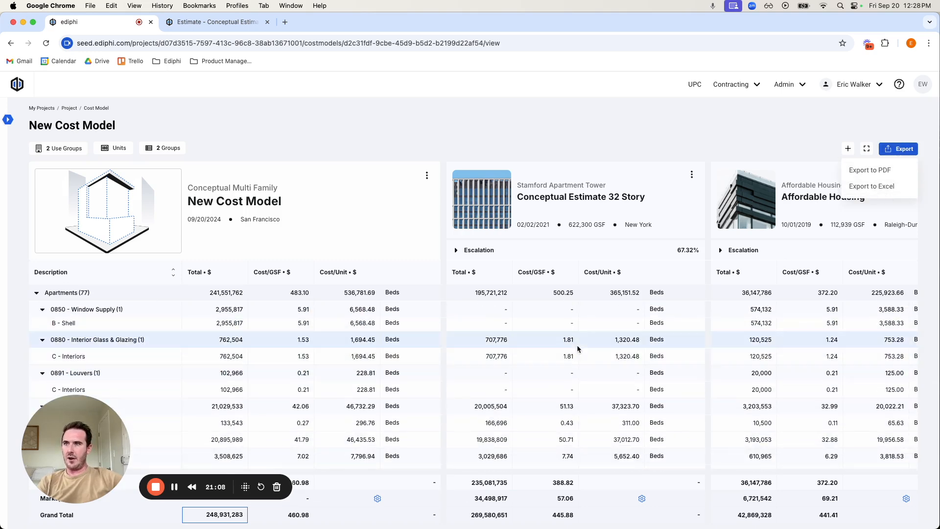
scroll(576, 351, up, 8)
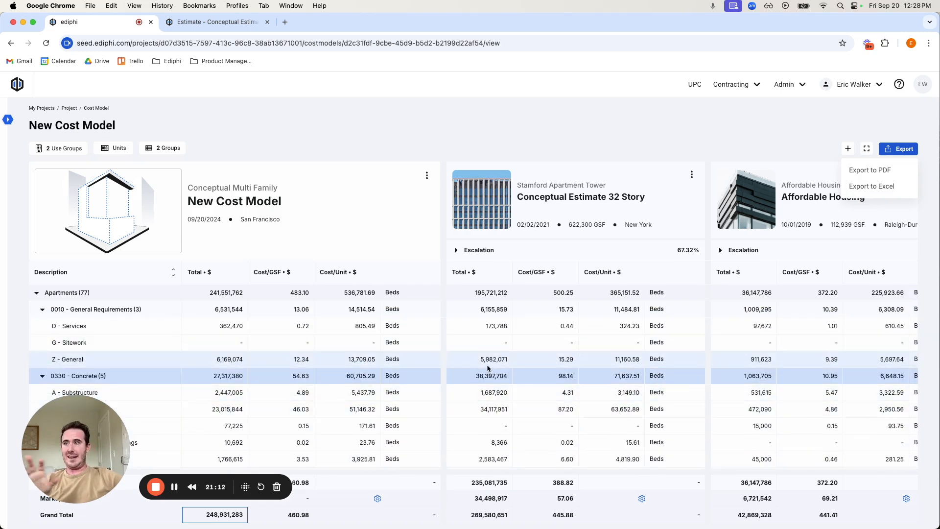
- Expand the escalation breakdown of Conceptual Estimate 32 Story to review its yearly rates, and collapse it again
click(457, 251)
scroll(599, 289, down, 3)
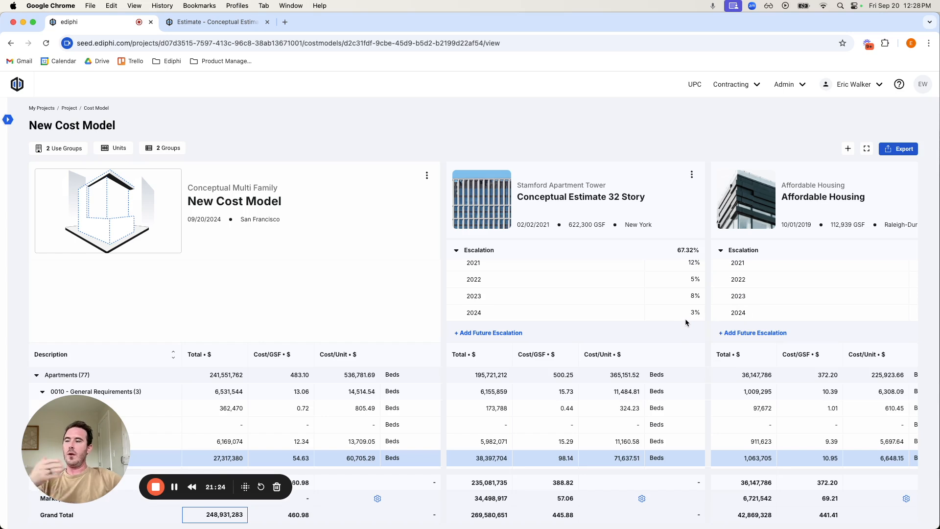
click(456, 252)
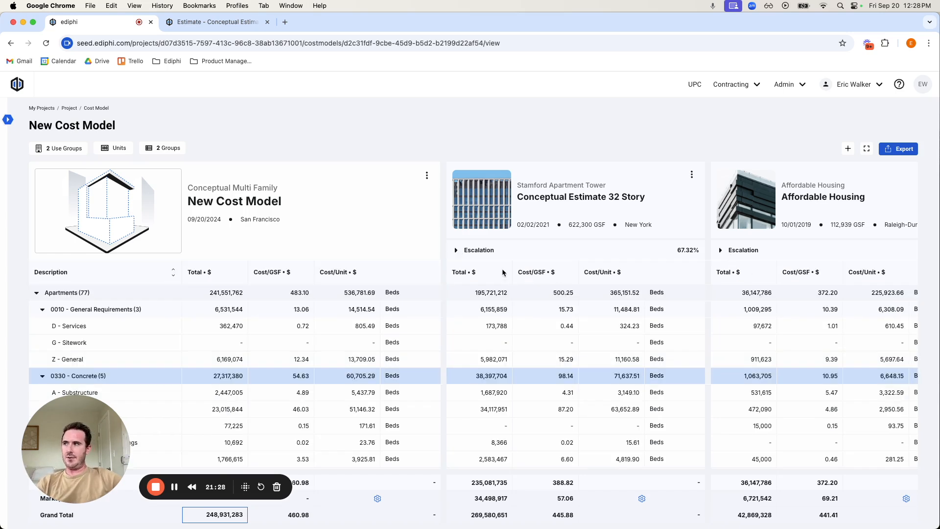
- Collapse the Apartments use group to bring up the Below-Grade Parking costs, and check the export options
click(37, 293)
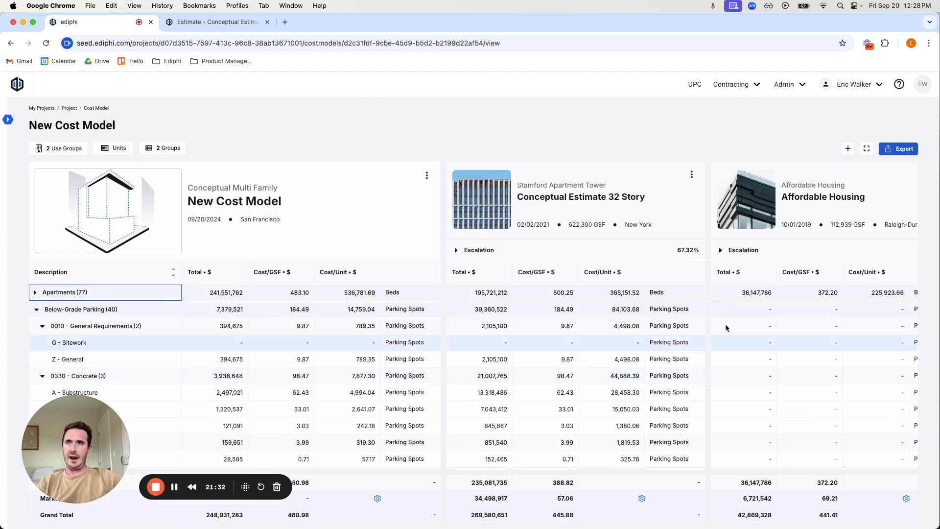
click(906, 149)
click(826, 154)
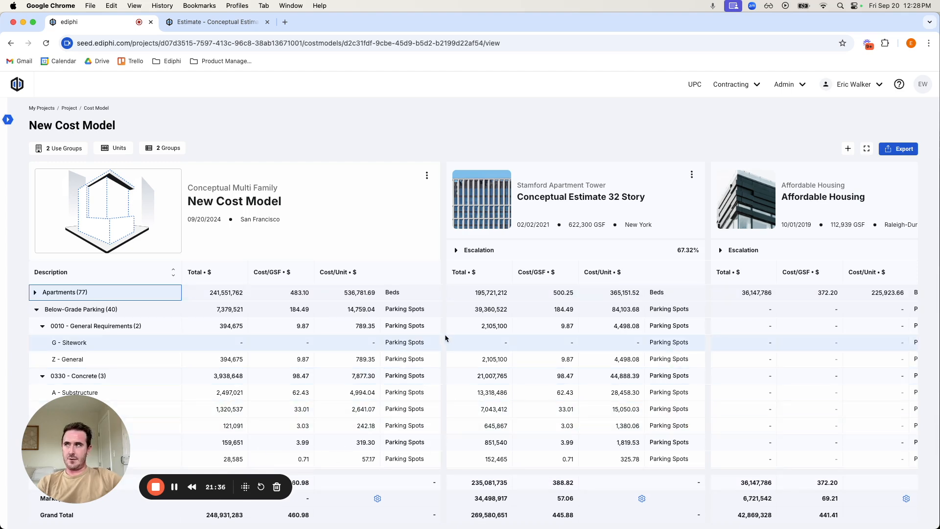
- Look at the unit options for the Apartments and Below-Grade Parking use groups, leaving them as they are
click(115, 148)
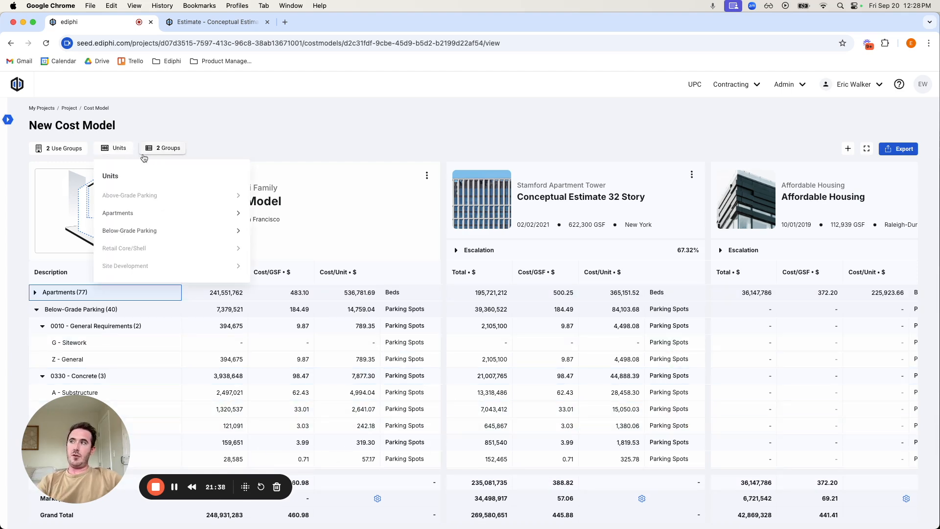
mouse_move(149, 215)
click(255, 132)
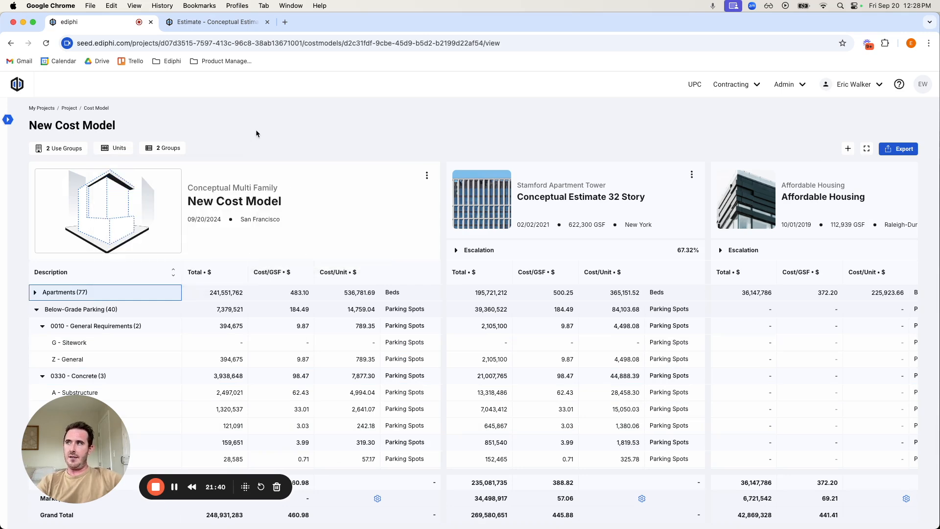